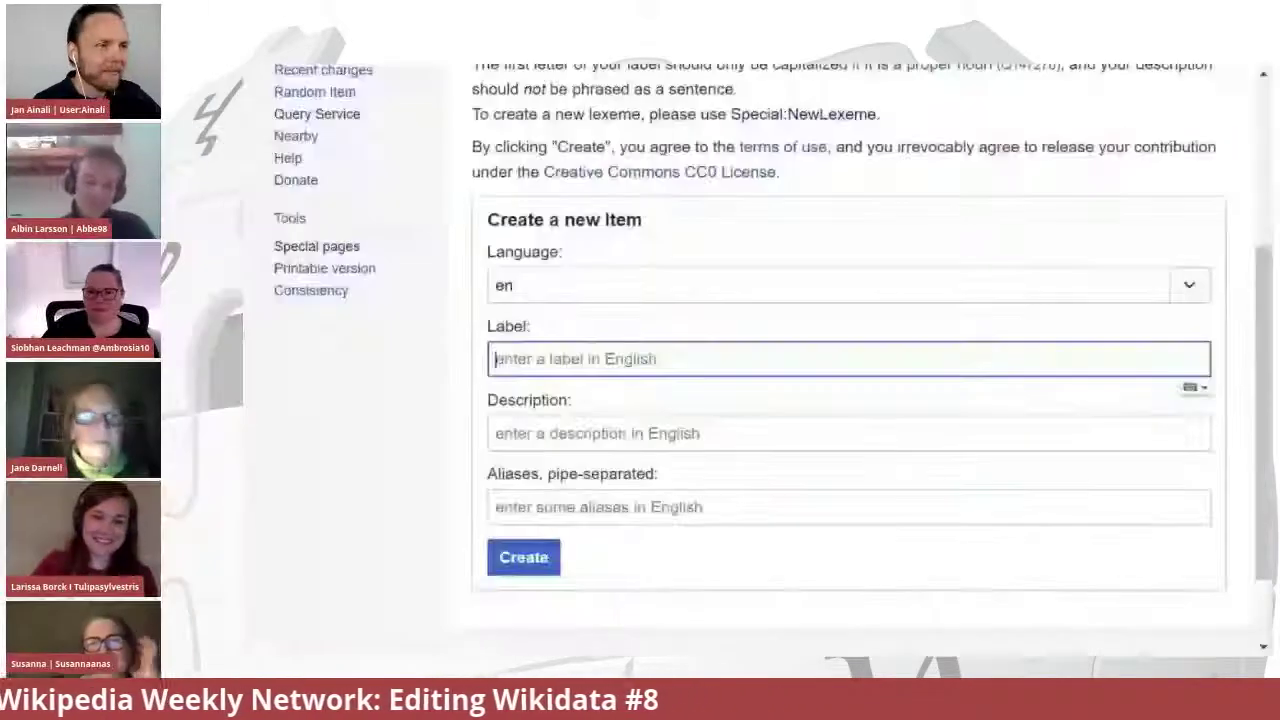
- Enter the person's full name as the new item's English label and "Black Birder's week co-founder" as its description
{"action": "type", "text": "Chelsea Connor"}
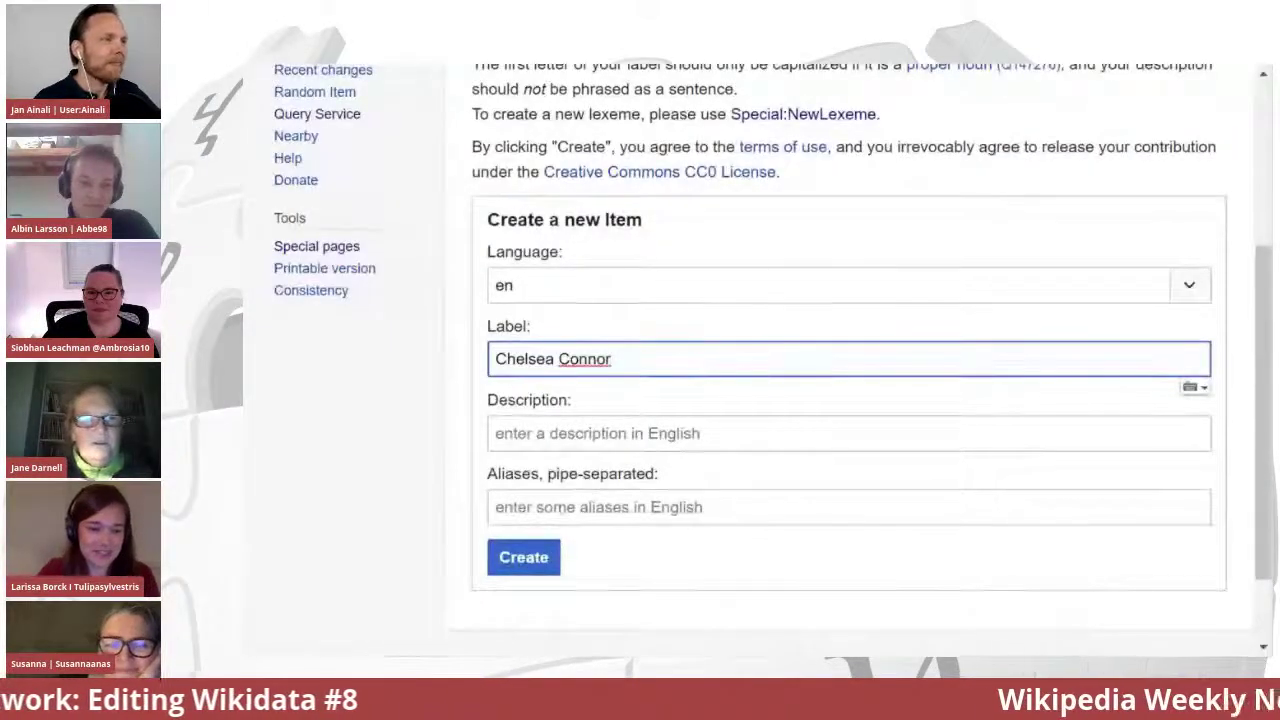
{"action": "left_click", "coordinate": [848, 433]}
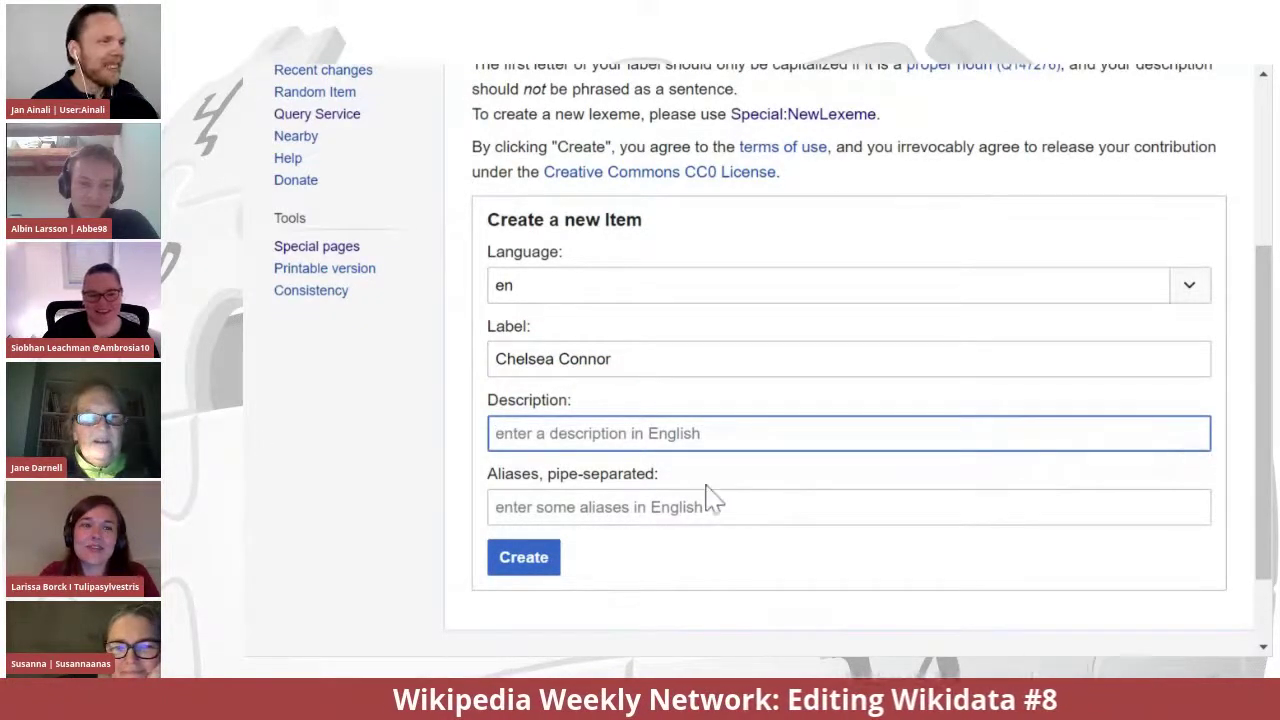
{"action": "type", "text": "Black "}
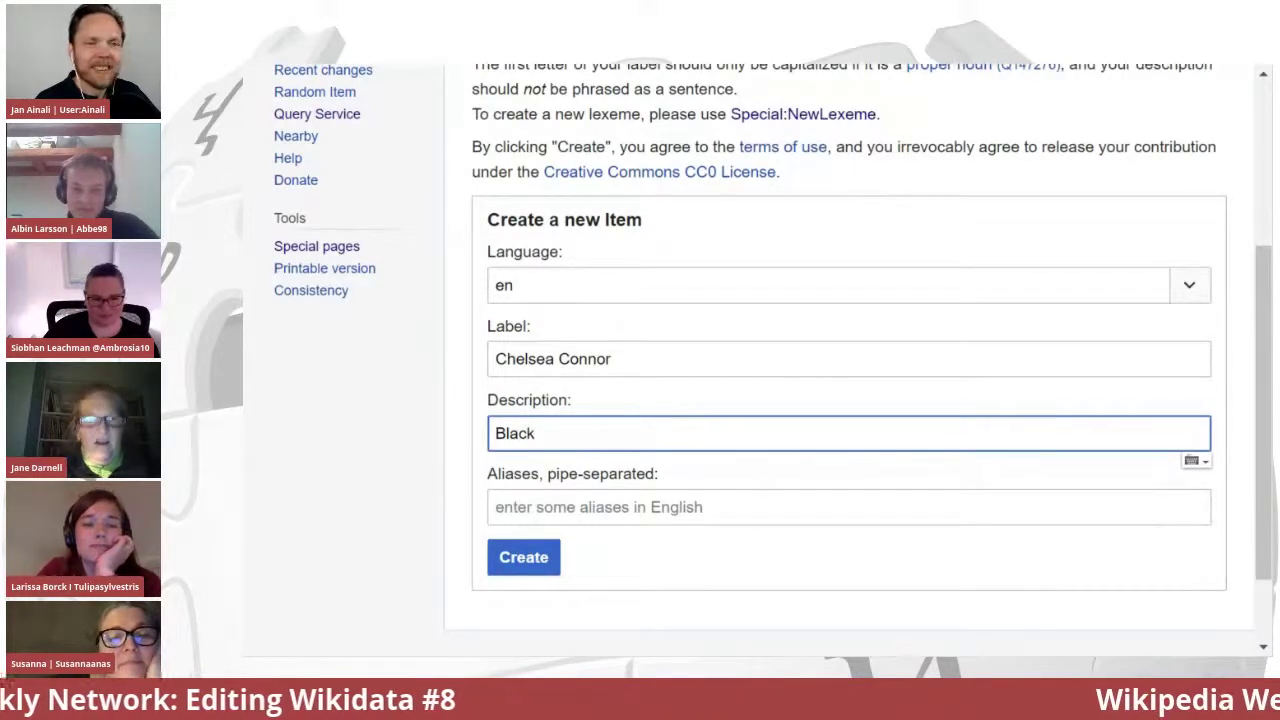
{"action": "type", "text": "Birder's week co-founder"}
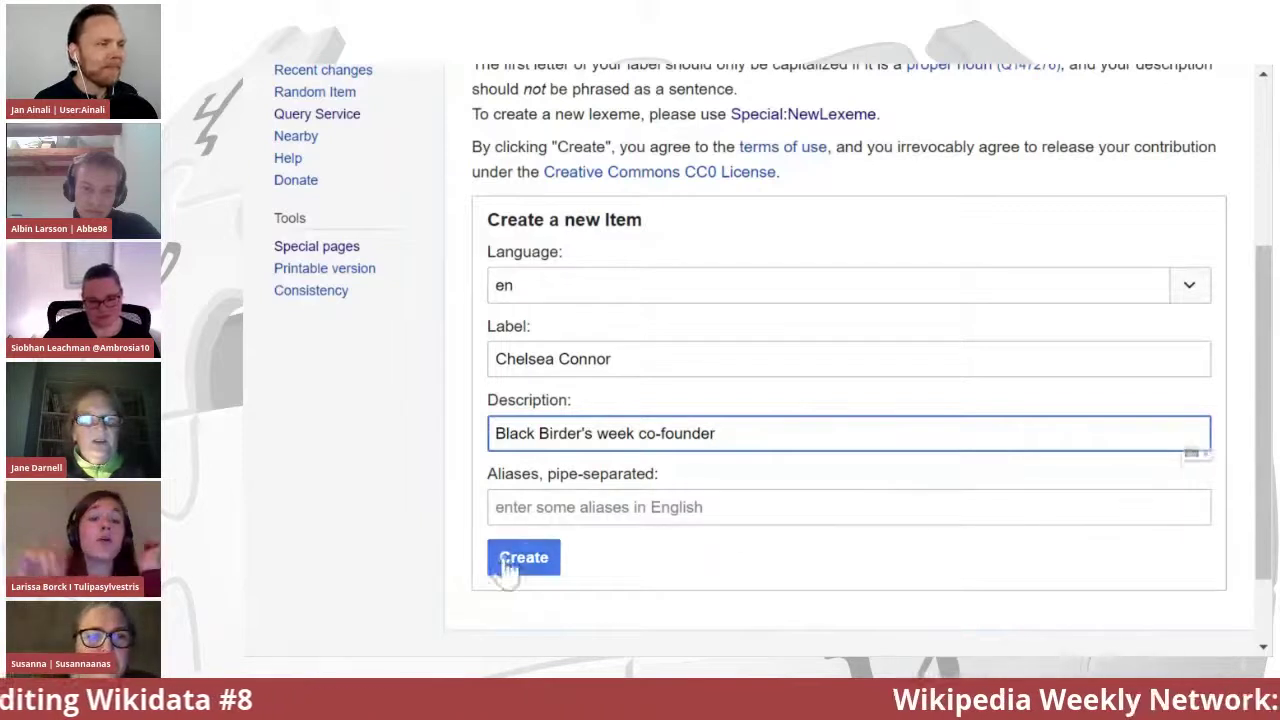
- Change the description's ending to "co-organizer", leave the aliases empty and create the item
{"action": "left_click", "coordinate": [500, 507]}
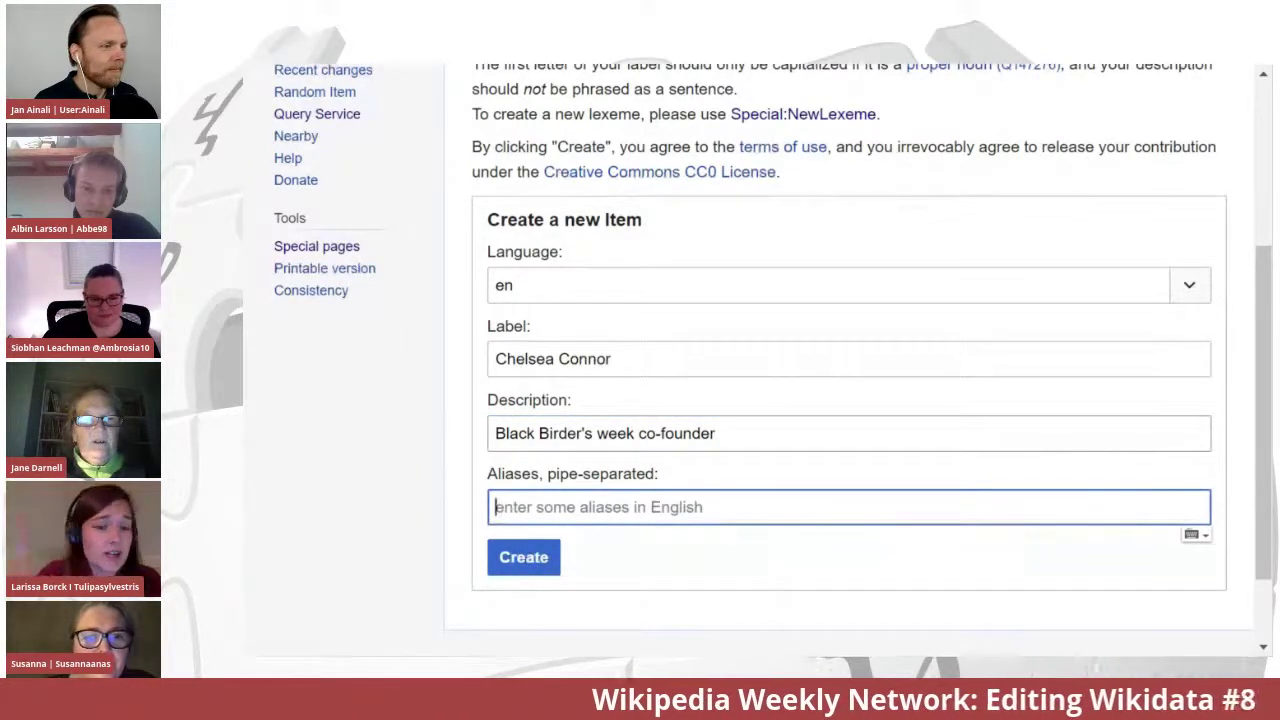
{"action": "double_click", "coordinate": [688, 433]}
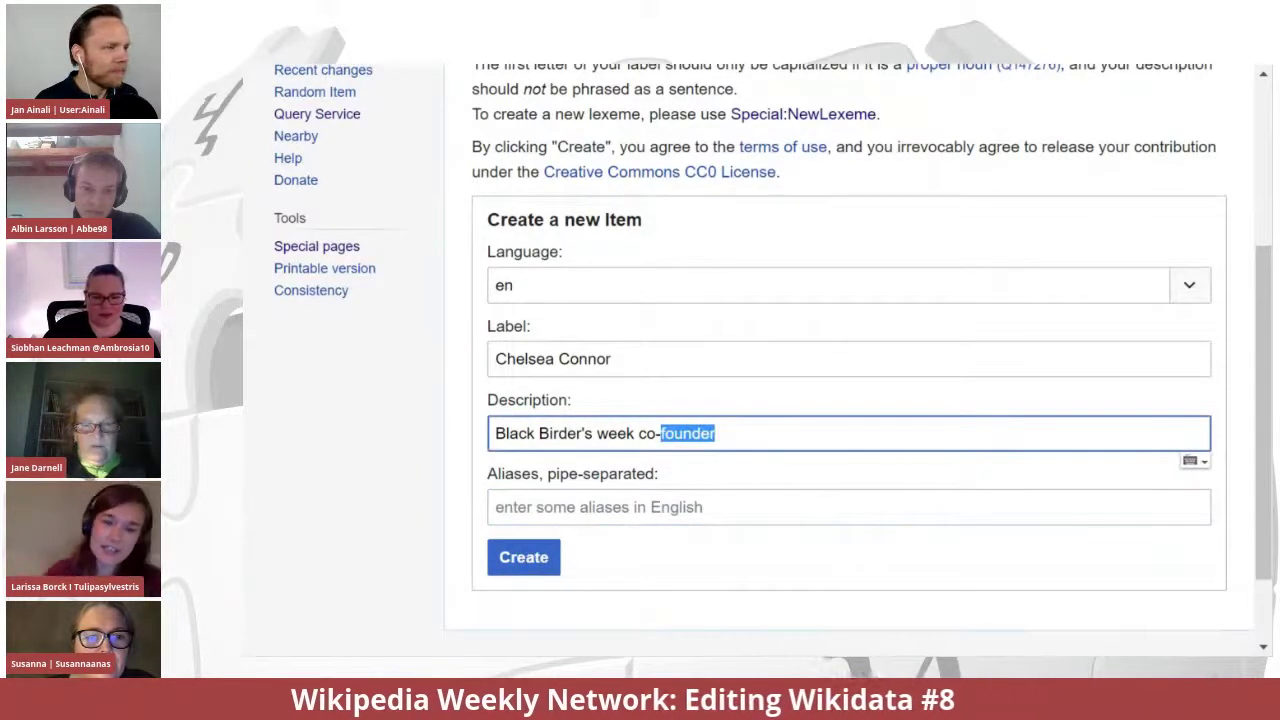
{"action": "type", "text": "organizer"}
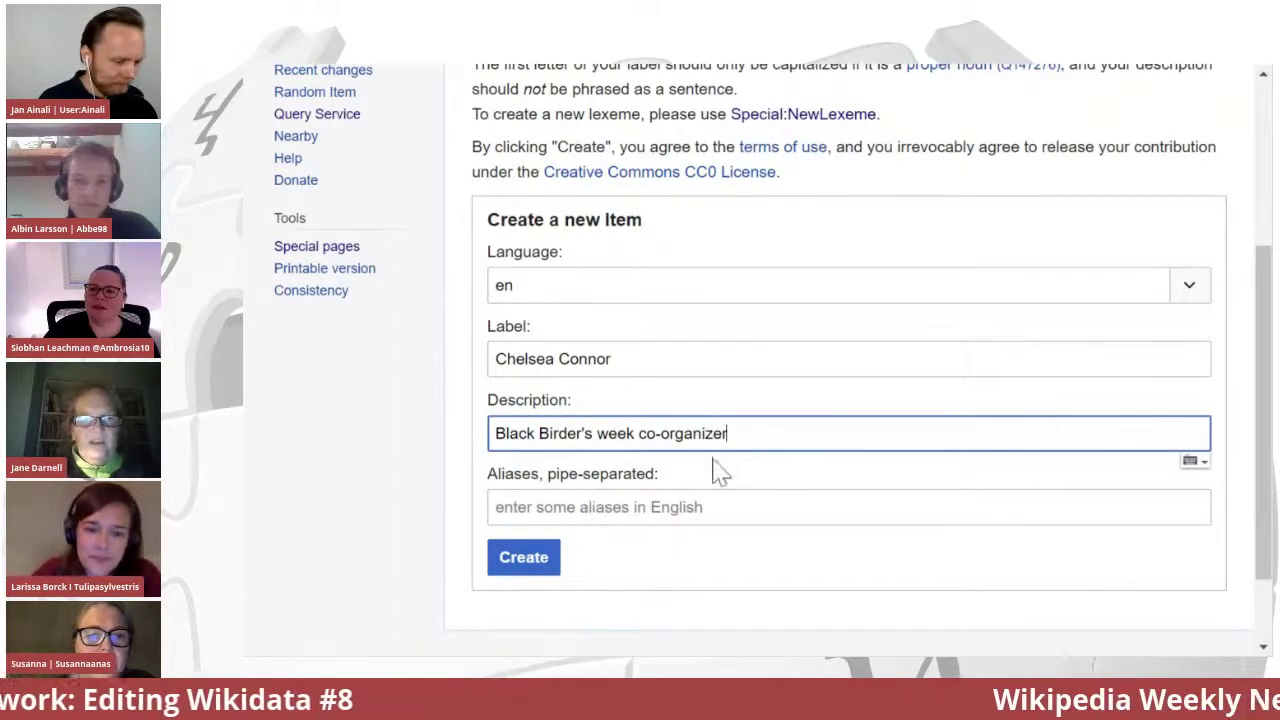
{"action": "key", "text": "Tab"}
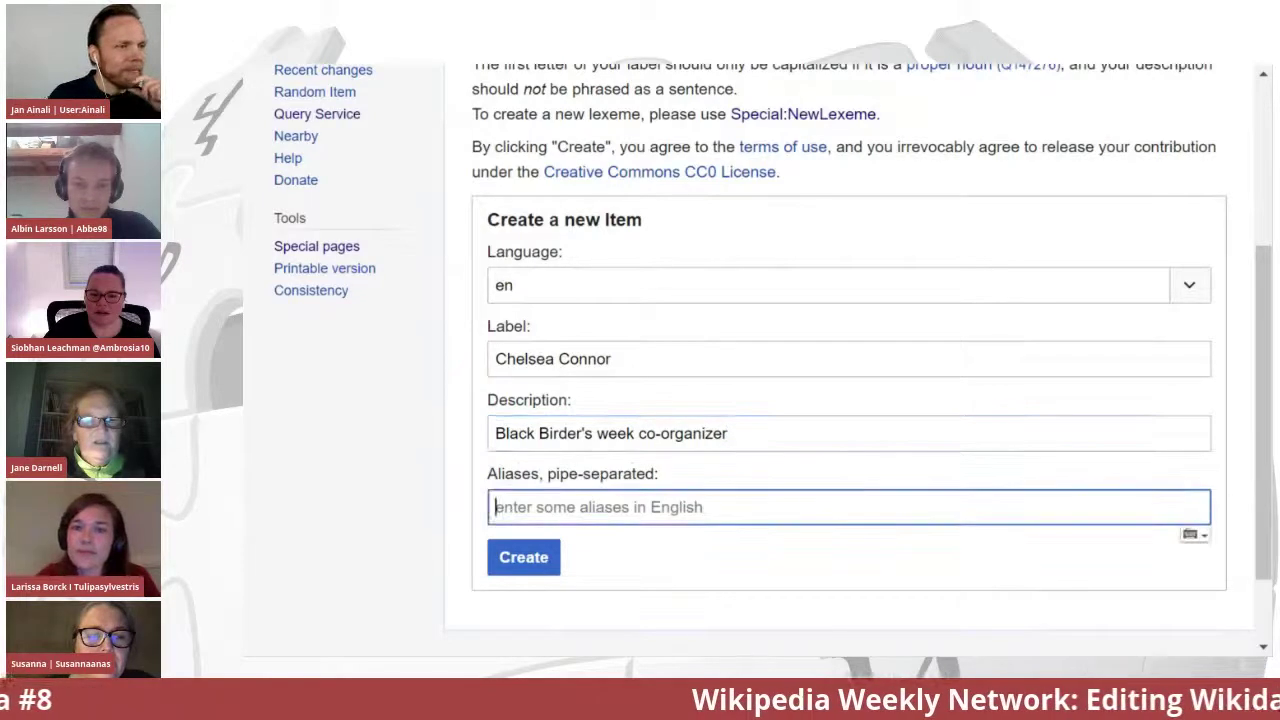
{"action": "left_click", "coordinate": [522, 563]}
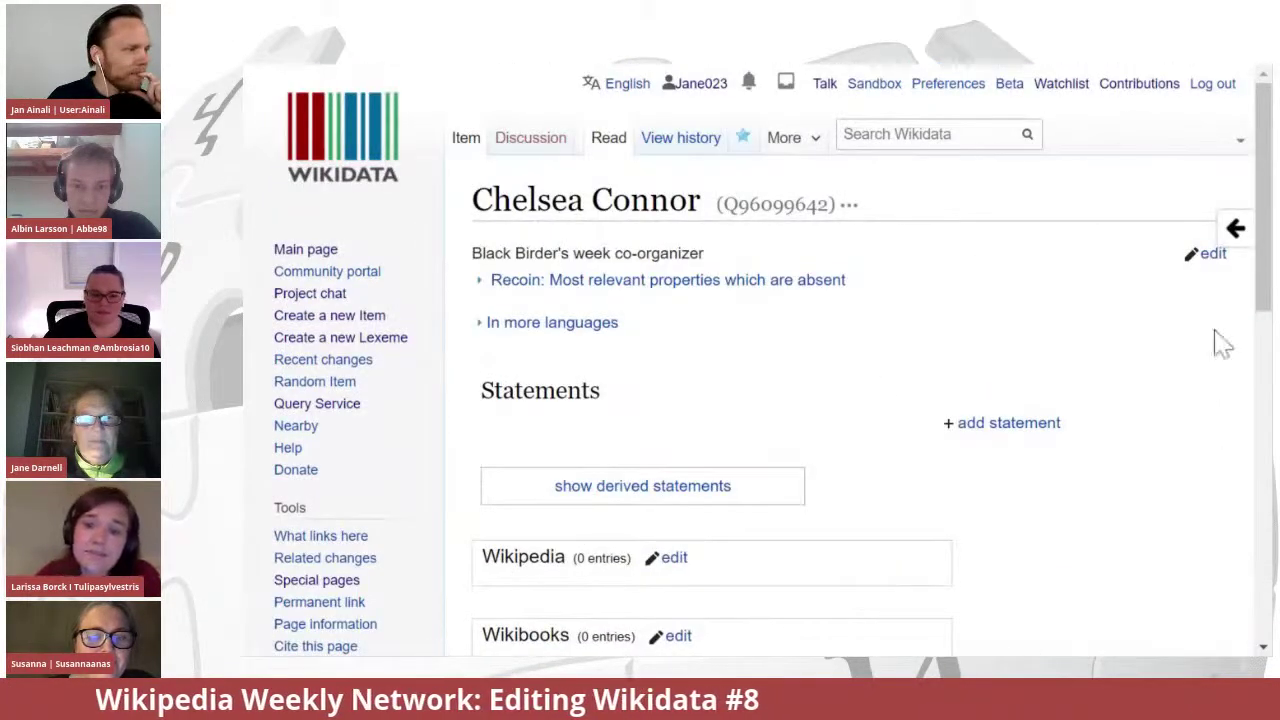
- Add and publish an "instance of" statement with the value human (Q5)
{"action": "mouse_move", "coordinate": [1267, 194]}
{"action": "left_mouse_down"}
{"action": "mouse_move", "coordinate": [1267, 234]}
{"action": "mouse_move", "coordinate": [1267, 172]}
{"action": "left_mouse_up"}
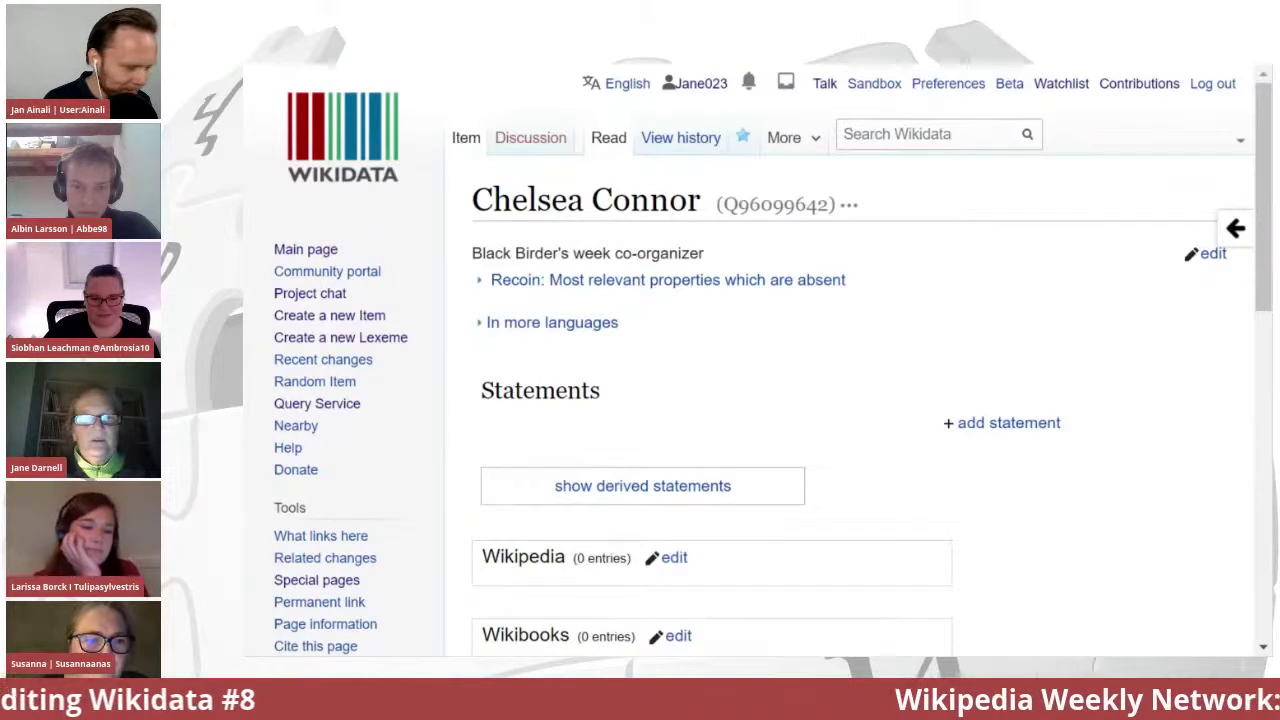
{"action": "left_click", "coordinate": [988, 423]}
{"action": "left_click", "coordinate": [531, 470]}
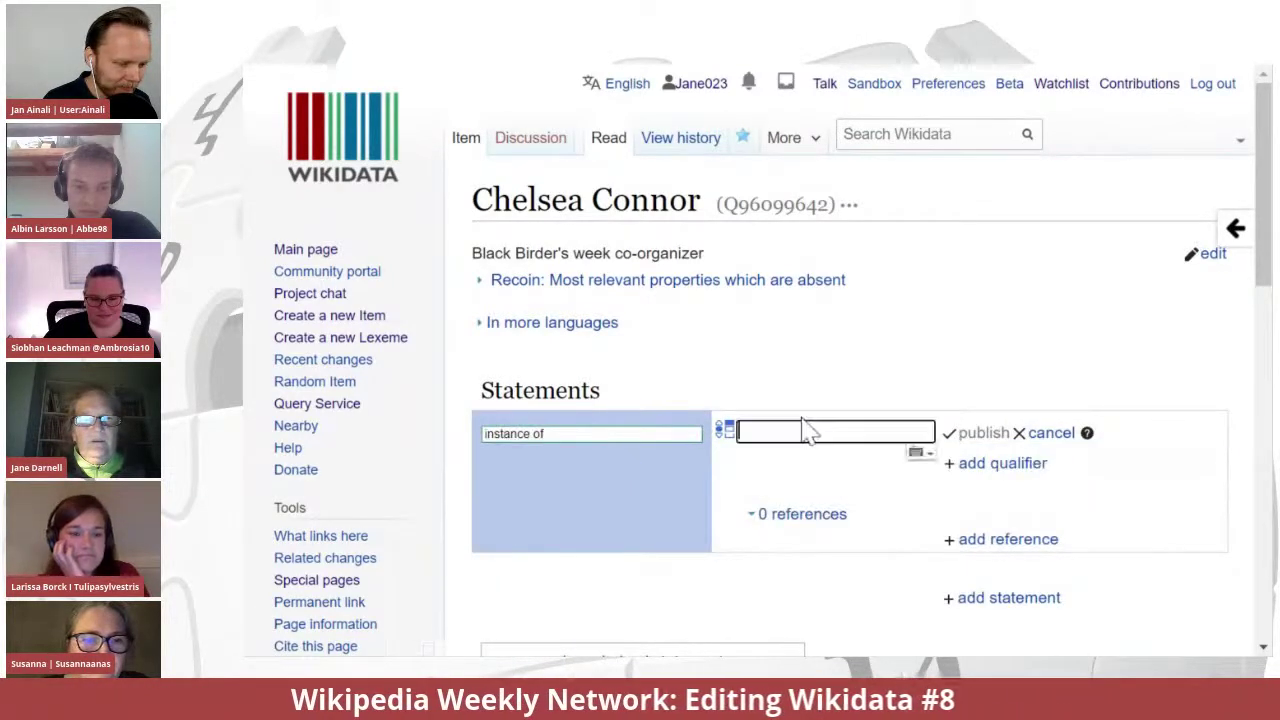
{"action": "type", "text": "Q5"}
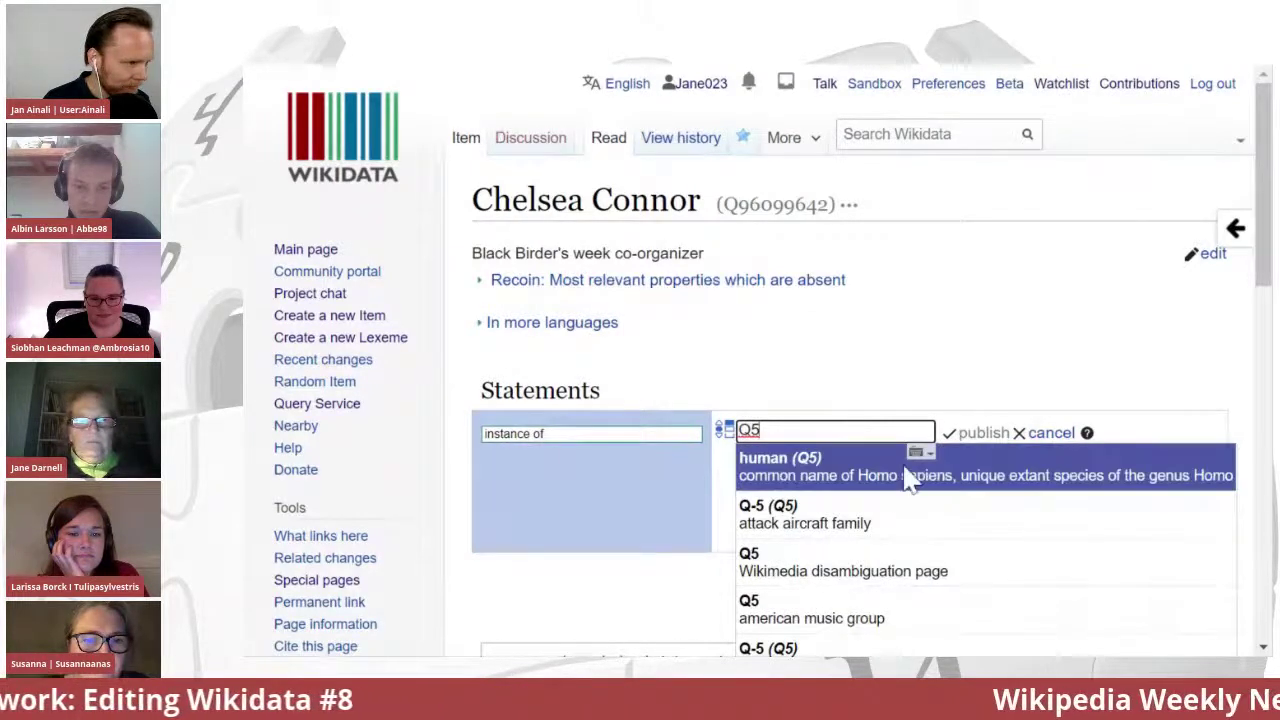
{"action": "left_click", "coordinate": [768, 478]}
{"action": "left_click", "coordinate": [990, 438]}
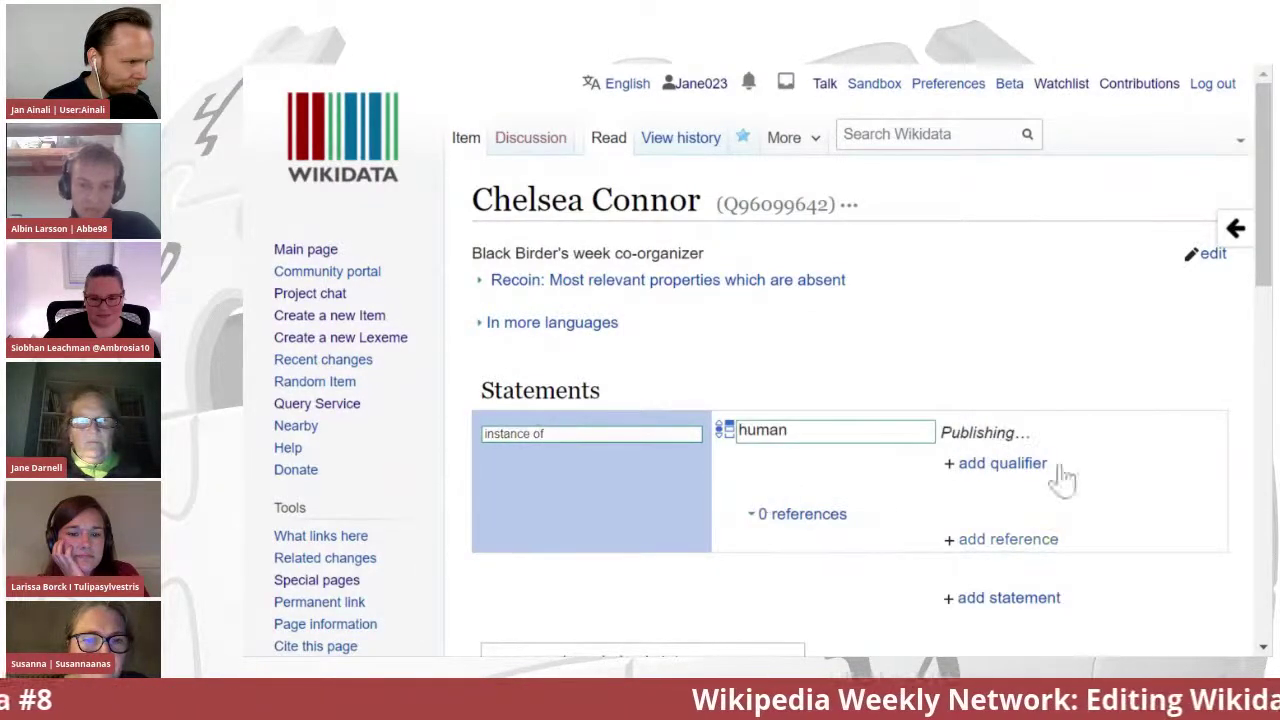
- Add and publish a "sex or gender" statement with the value female
{"action": "scroll", "coordinate": [1265, 205], "scroll_direction": "down", "scroll_amount": 1}
{"action": "left_click_drag", "start_coordinate": [1265, 205], "coordinate": [1260, 271]}
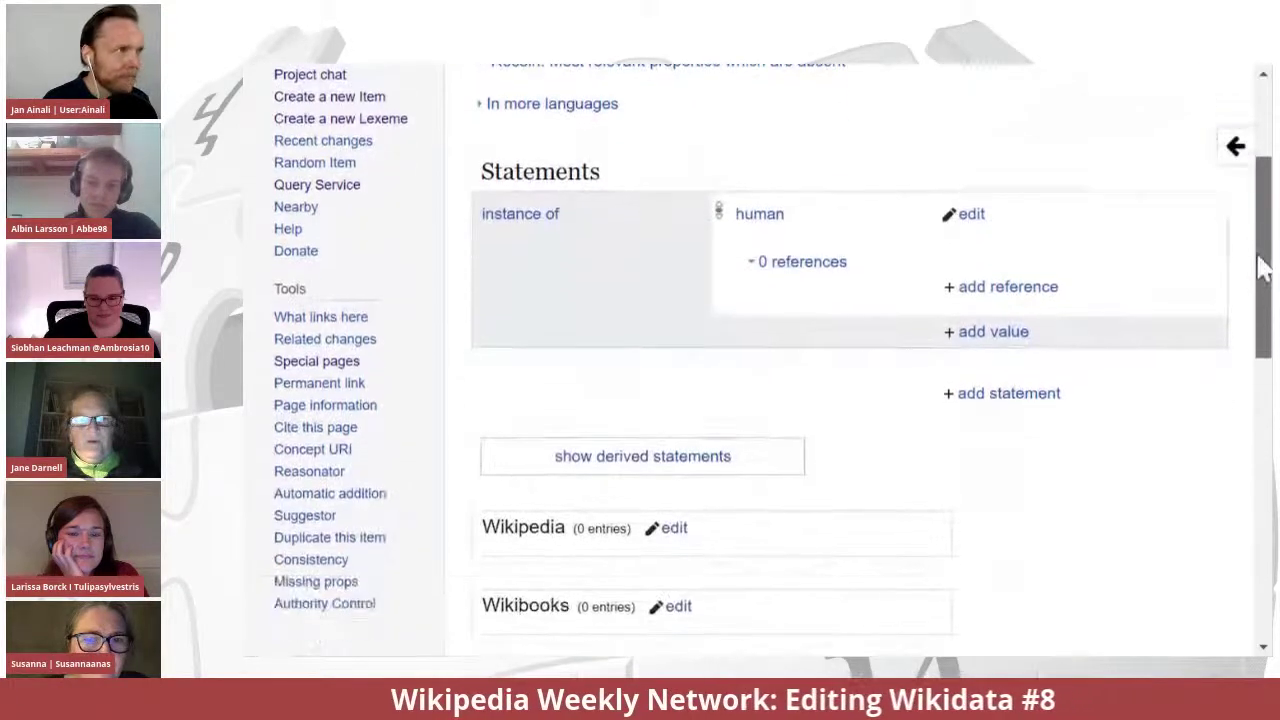
{"action": "left_click", "coordinate": [1000, 400]}
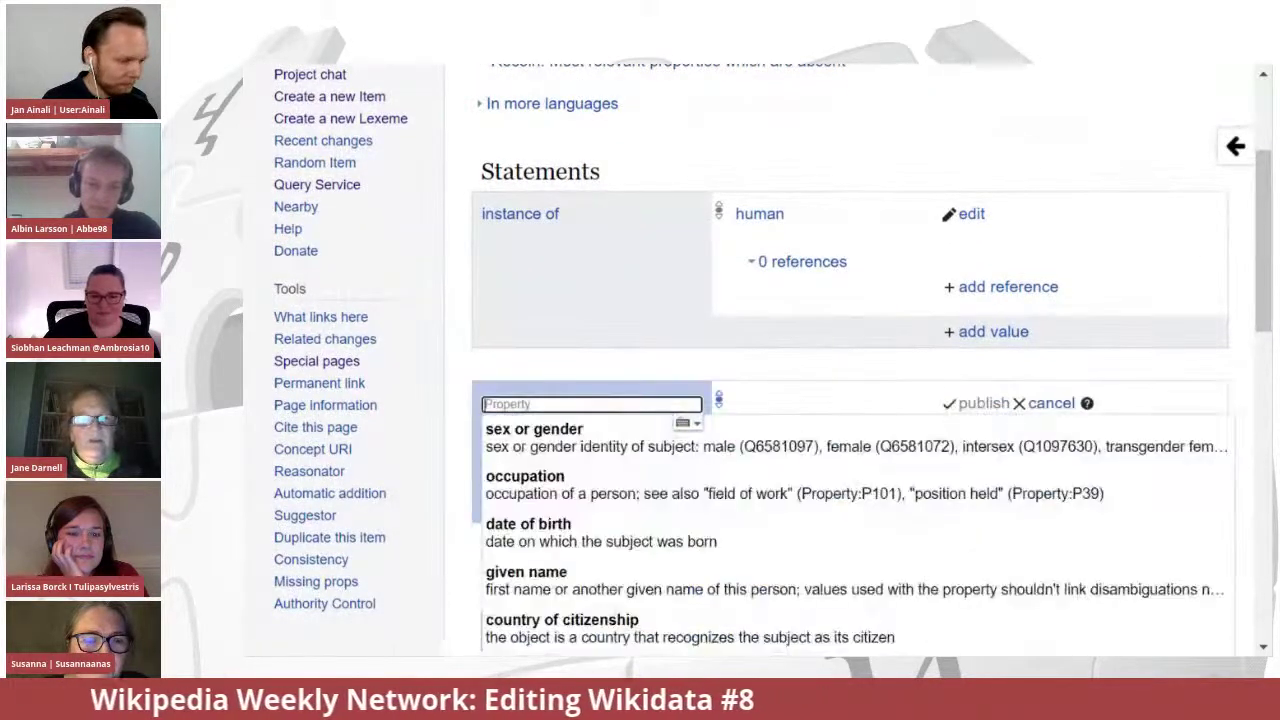
{"action": "left_click", "coordinate": [530, 447]}
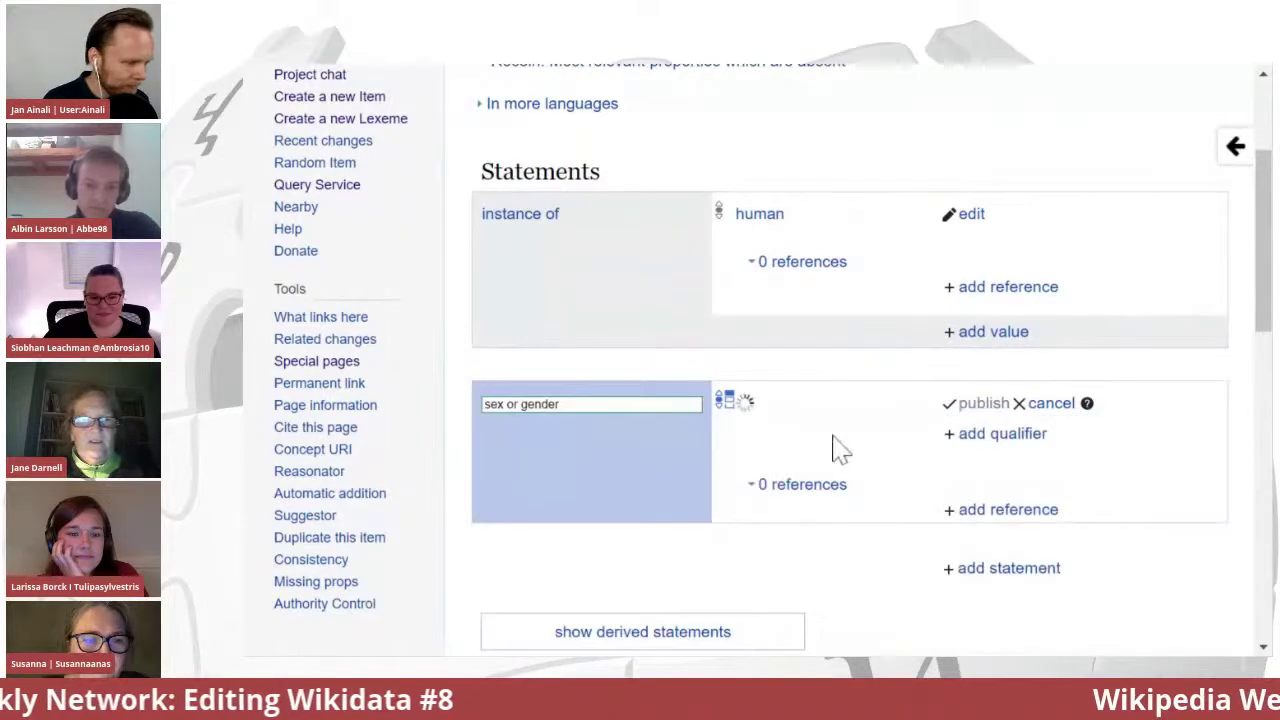
{"action": "type", "text": "female"}
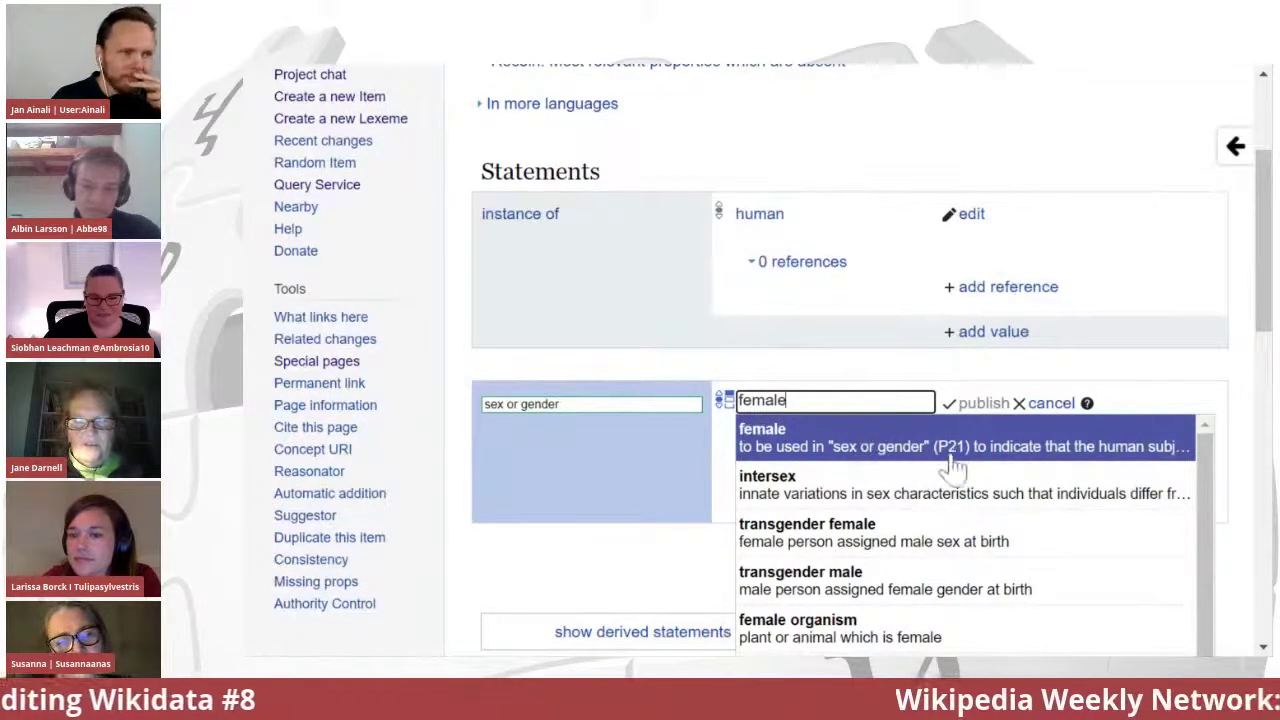
{"action": "left_click", "coordinate": [893, 455]}
{"action": "left_click", "coordinate": [982, 405]}
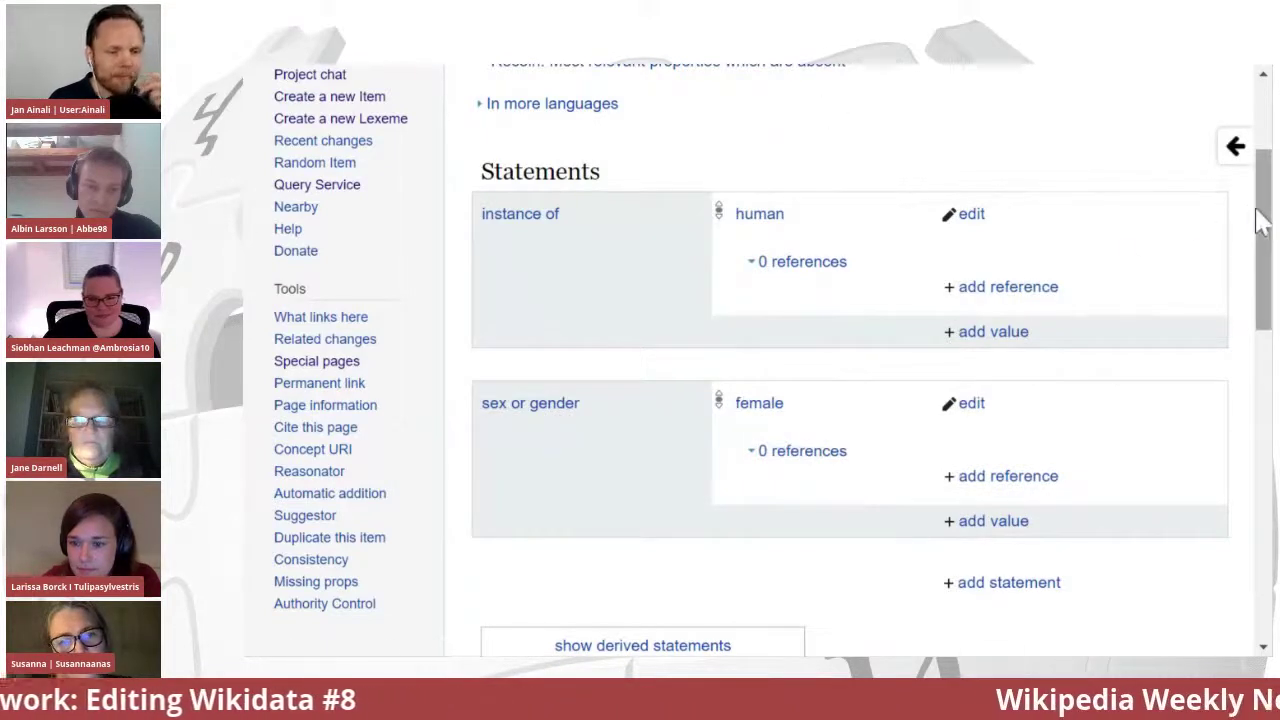
- Start a new statement on the item with the property "occupation"
{"action": "left_click_drag", "start_coordinate": [1262, 222], "coordinate": [1251, 314]}
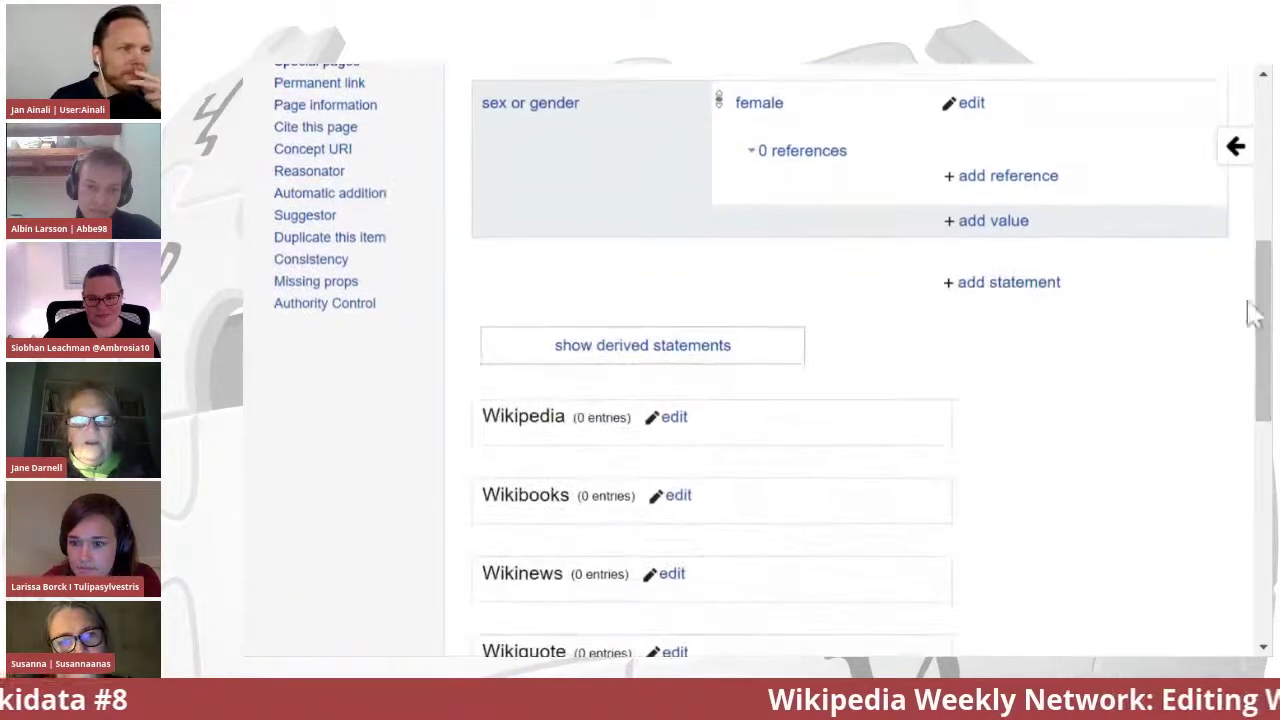
{"action": "left_click", "coordinate": [1008, 287]}
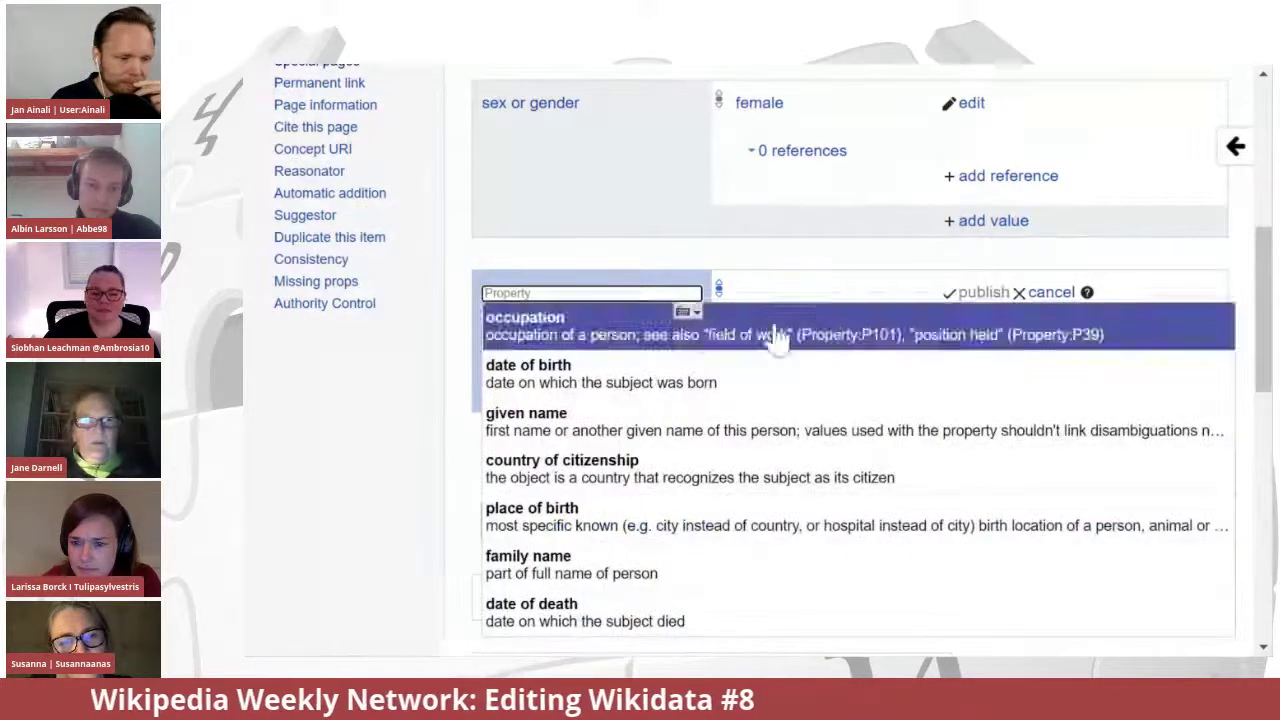
{"action": "left_click", "coordinate": [598, 335]}
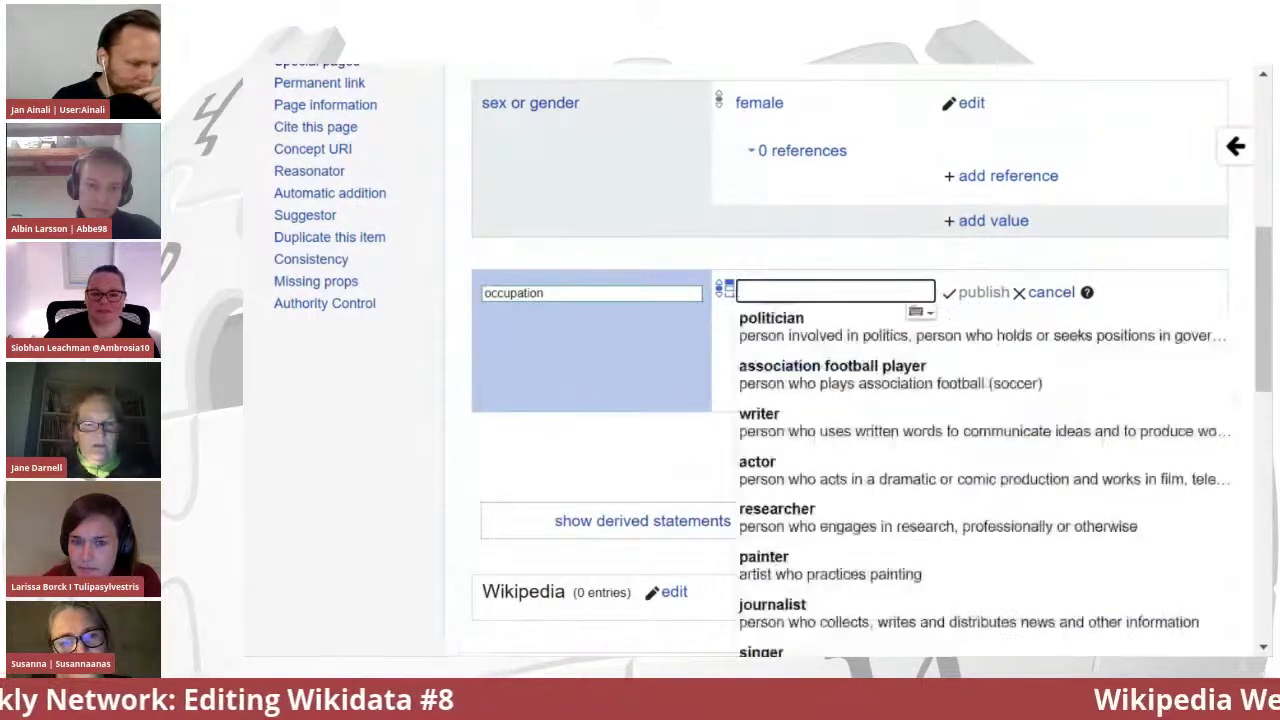
{"action": "type", "text": "st"}
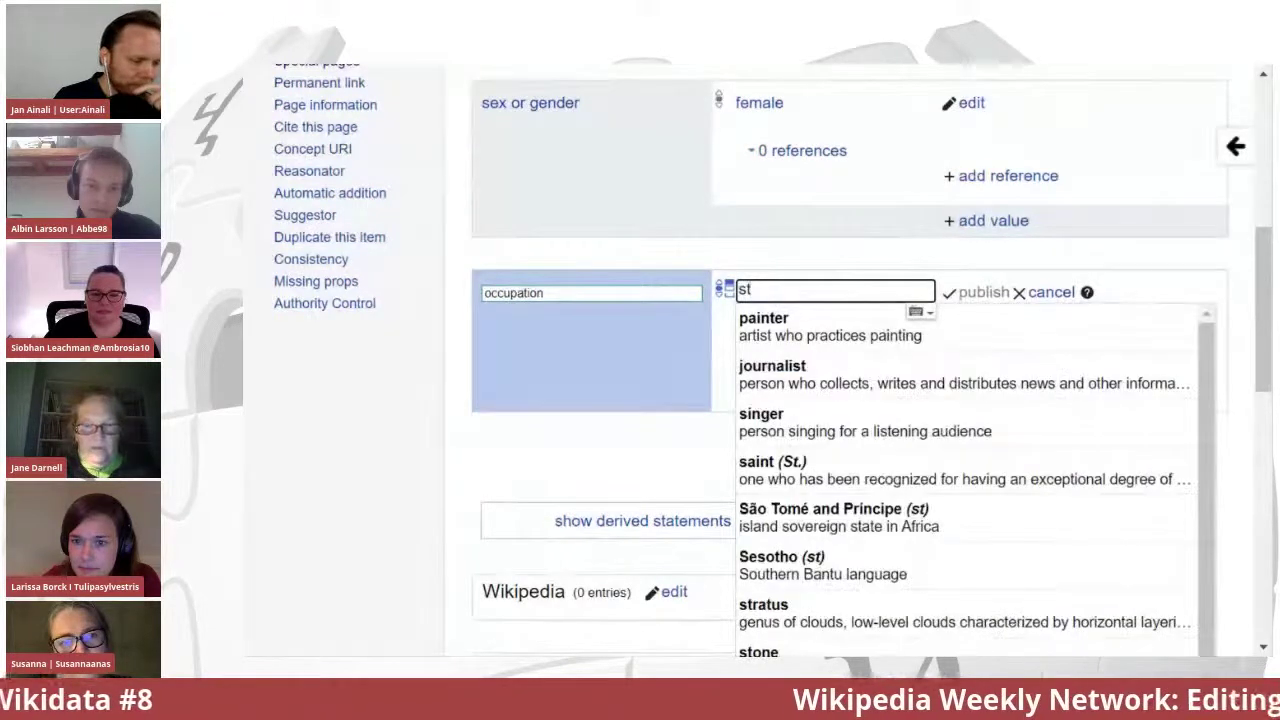
{"action": "type", "text": "udent"}
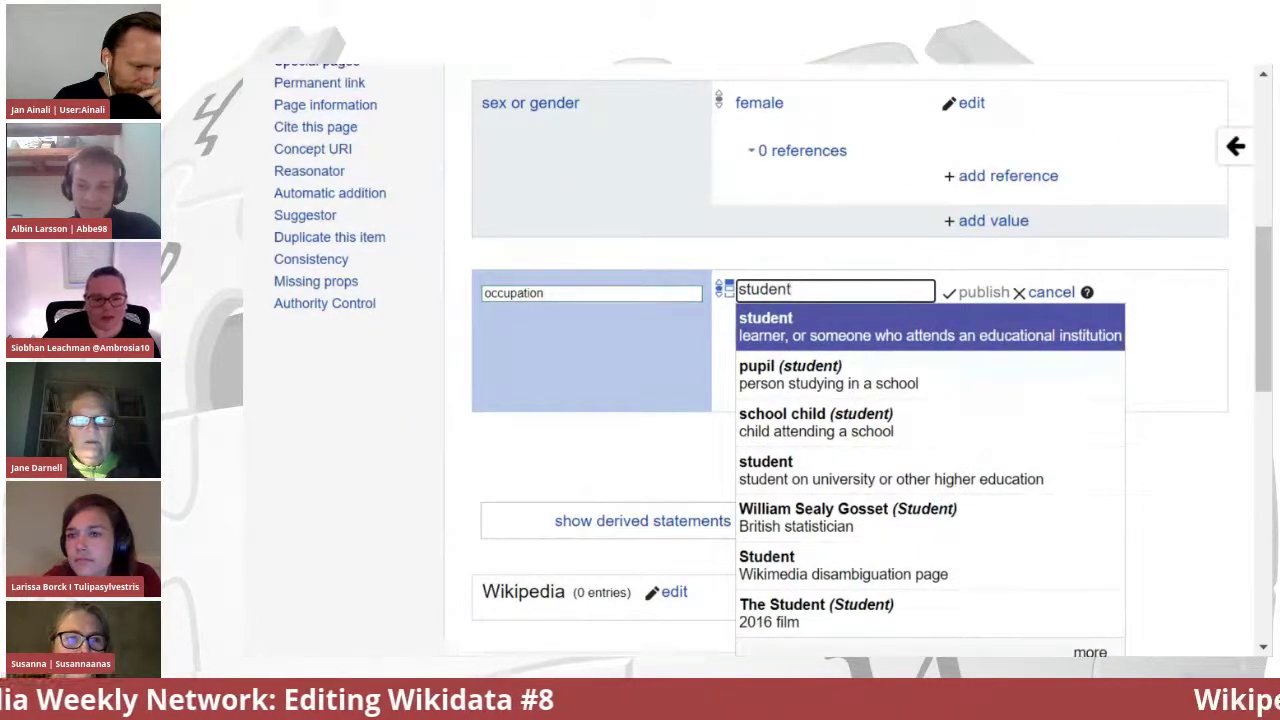
{"action": "double_click", "coordinate": [771, 290]}
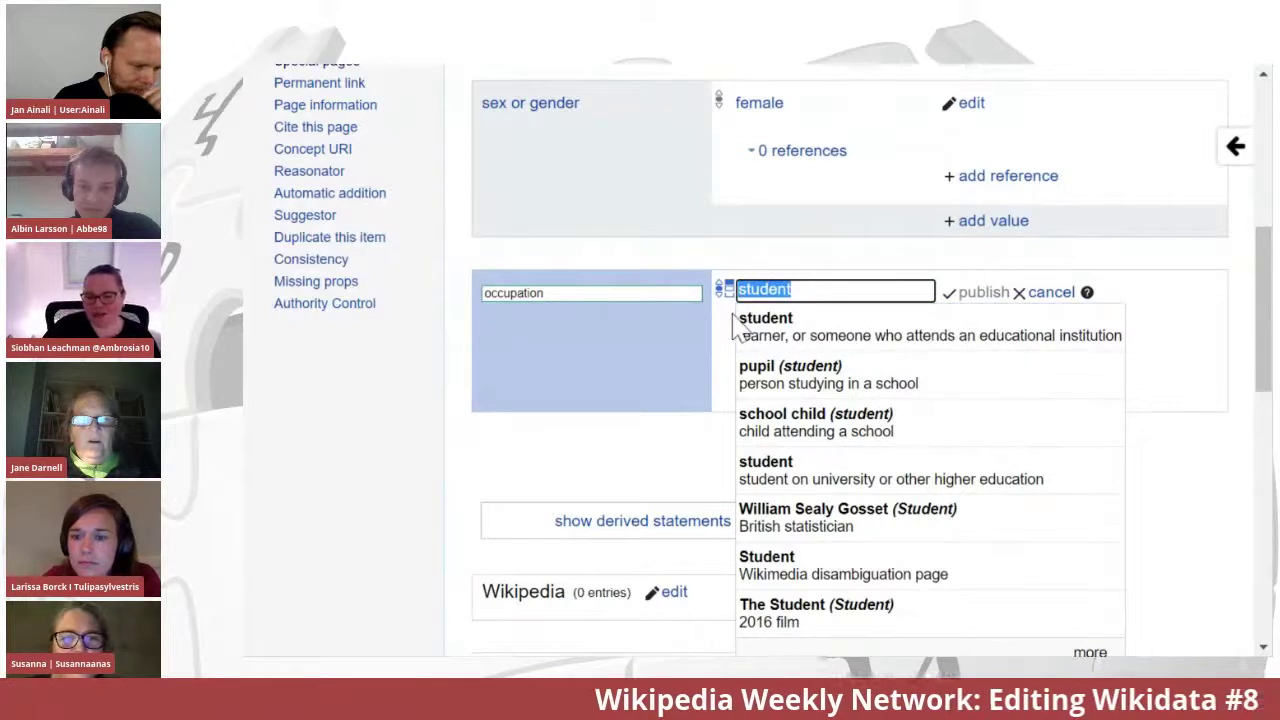
{"action": "type", "text": "stu"}
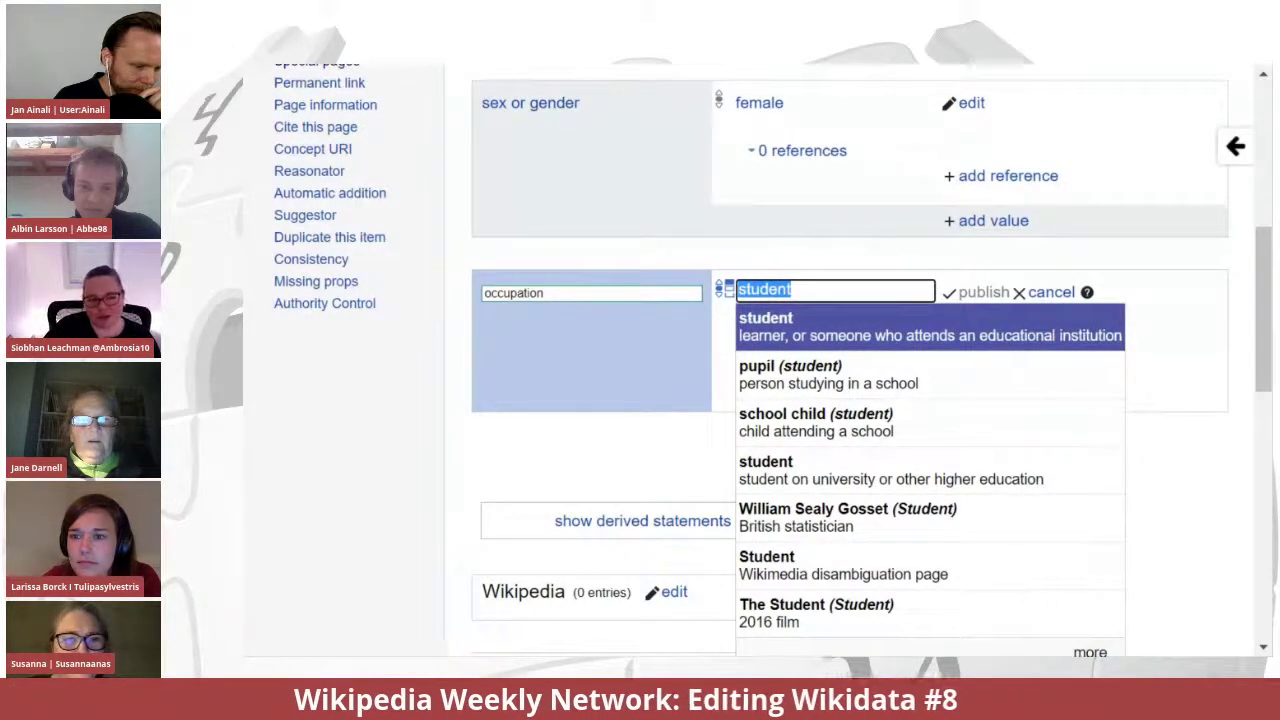
{"action": "key", "text": "Return"}
- Set the occupation value to herpetologist, the person studying reptiles or amphibians, and publish the statement
{"action": "type", "text": "h"}
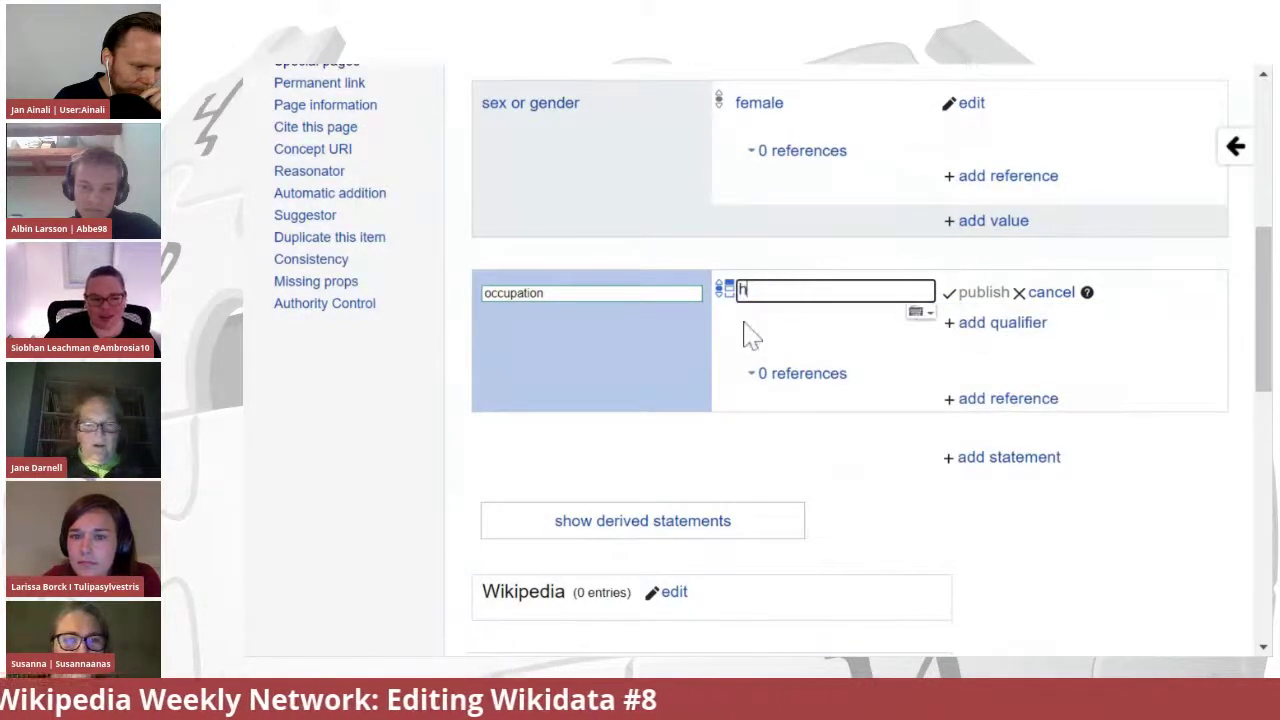
{"action": "type", "text": "erpitolo"}
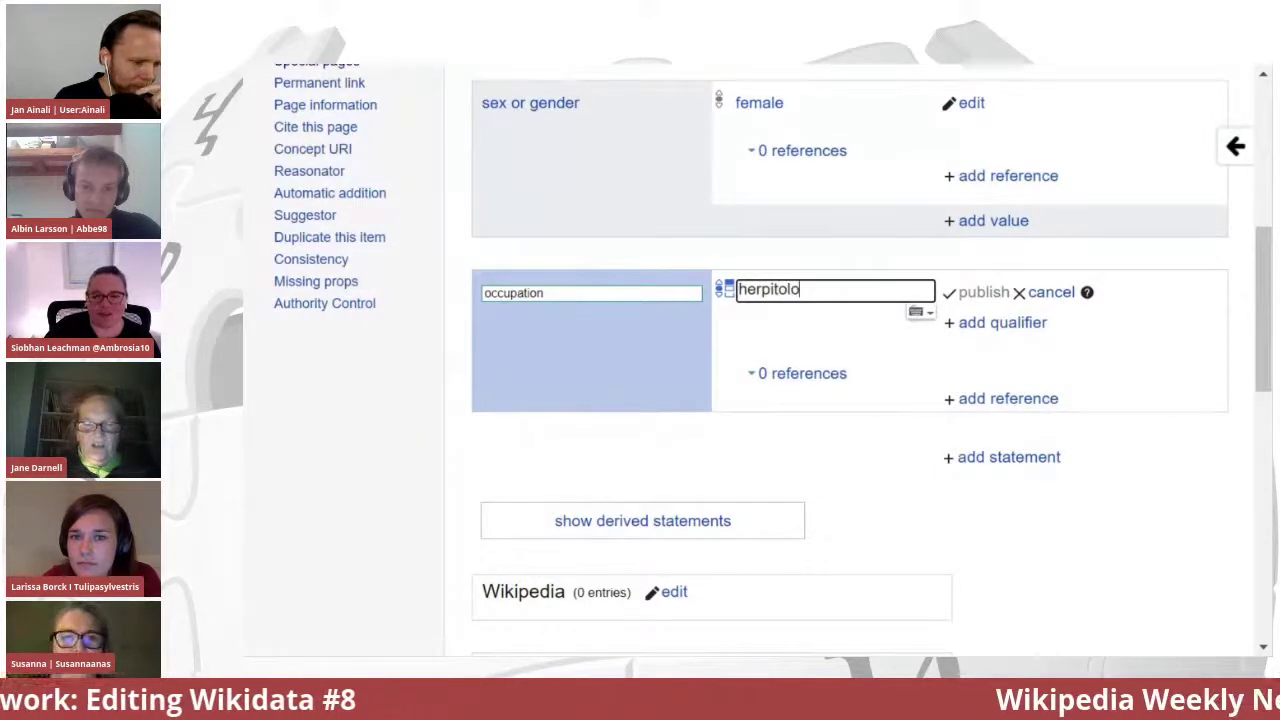
{"action": "type", "text": "gist"}
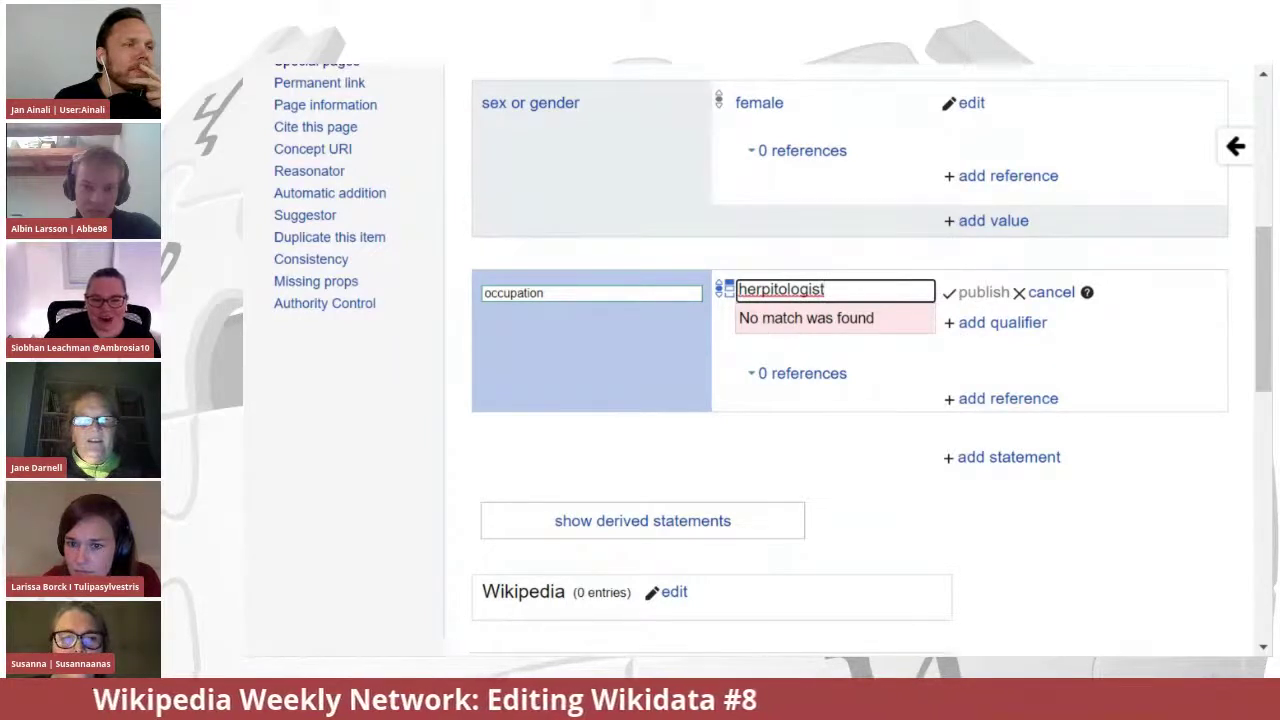
{"action": "left_click", "coordinate": [775, 289]}
{"action": "key", "text": "BackSpace"}
{"action": "type", "text": "e"}
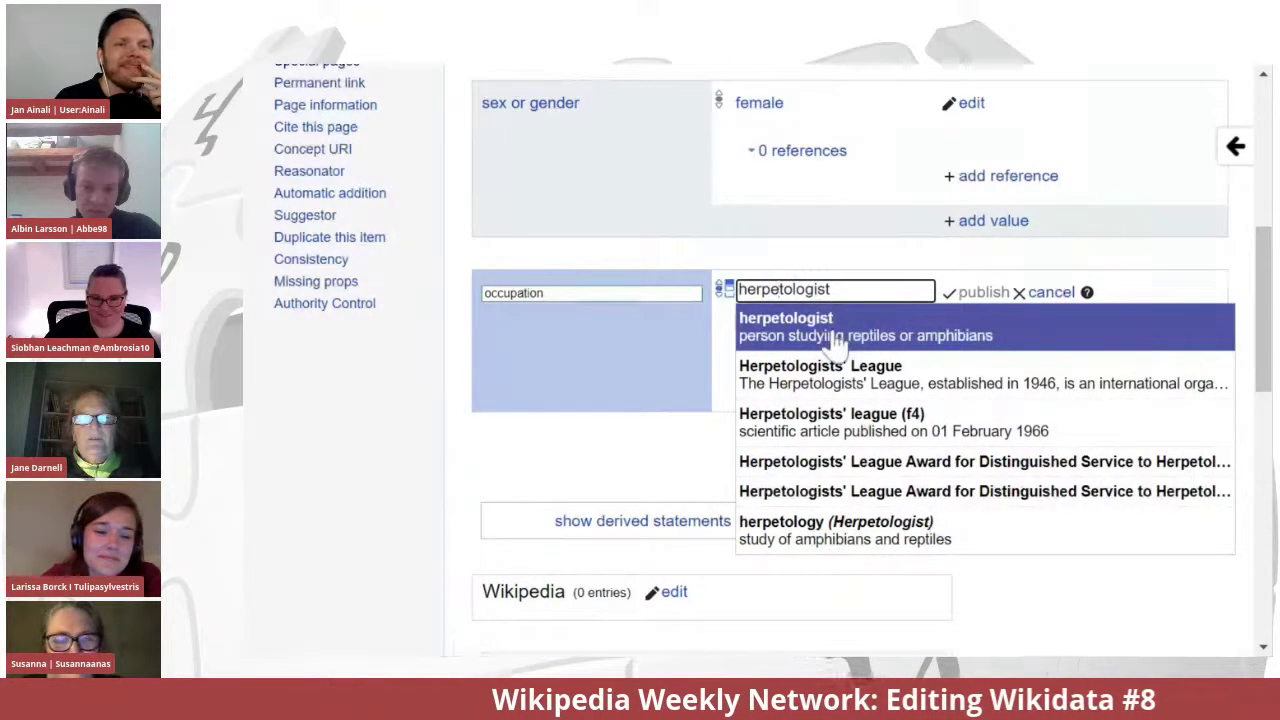
{"action": "left_click", "coordinate": [845, 340]}
{"action": "left_click", "coordinate": [984, 292]}
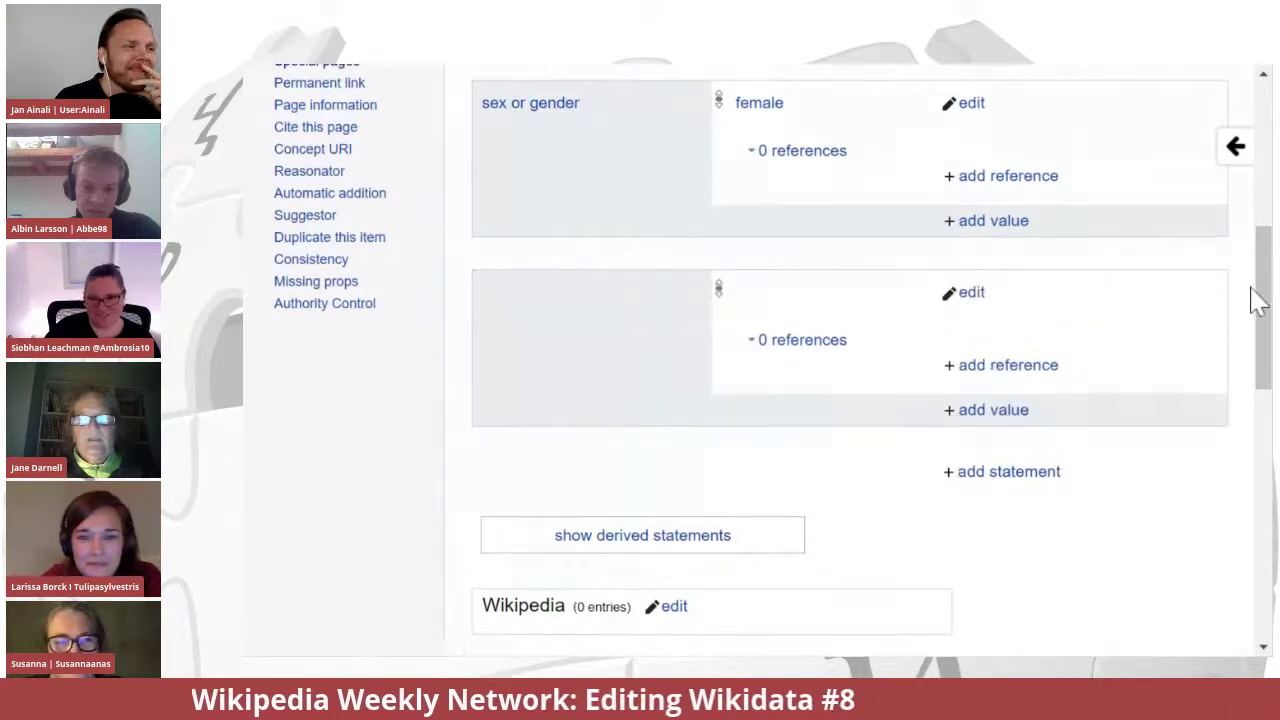
- Add activist as a second occupation value and publish it
{"action": "left_click", "coordinate": [995, 410]}
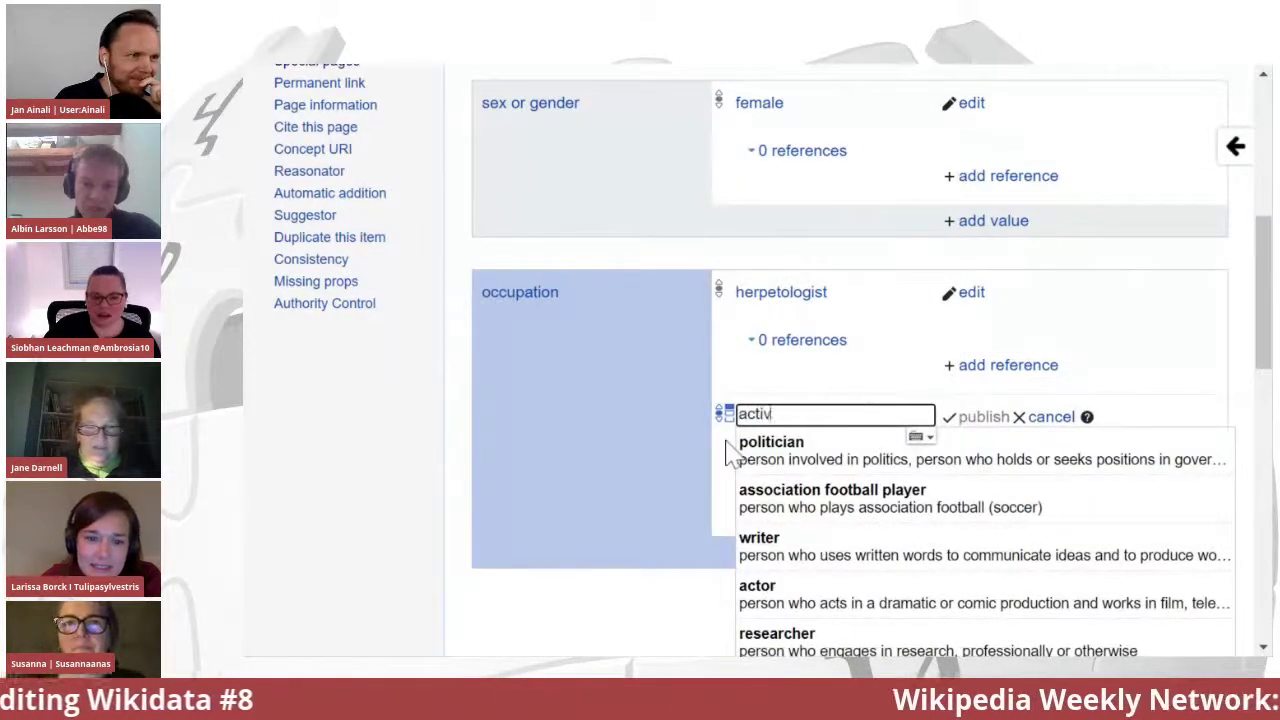
{"action": "type", "text": "activist"}
{"action": "left_click", "coordinate": [766, 458]}
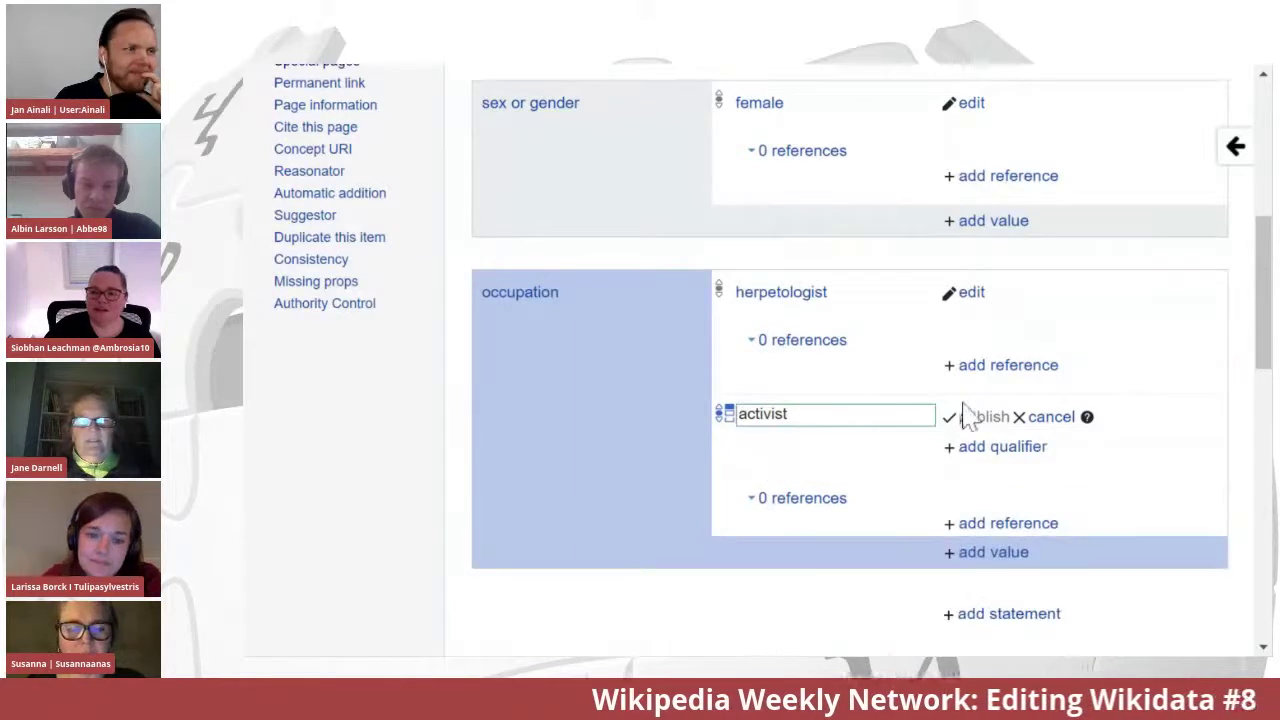
{"action": "left_click", "coordinate": [984, 418]}
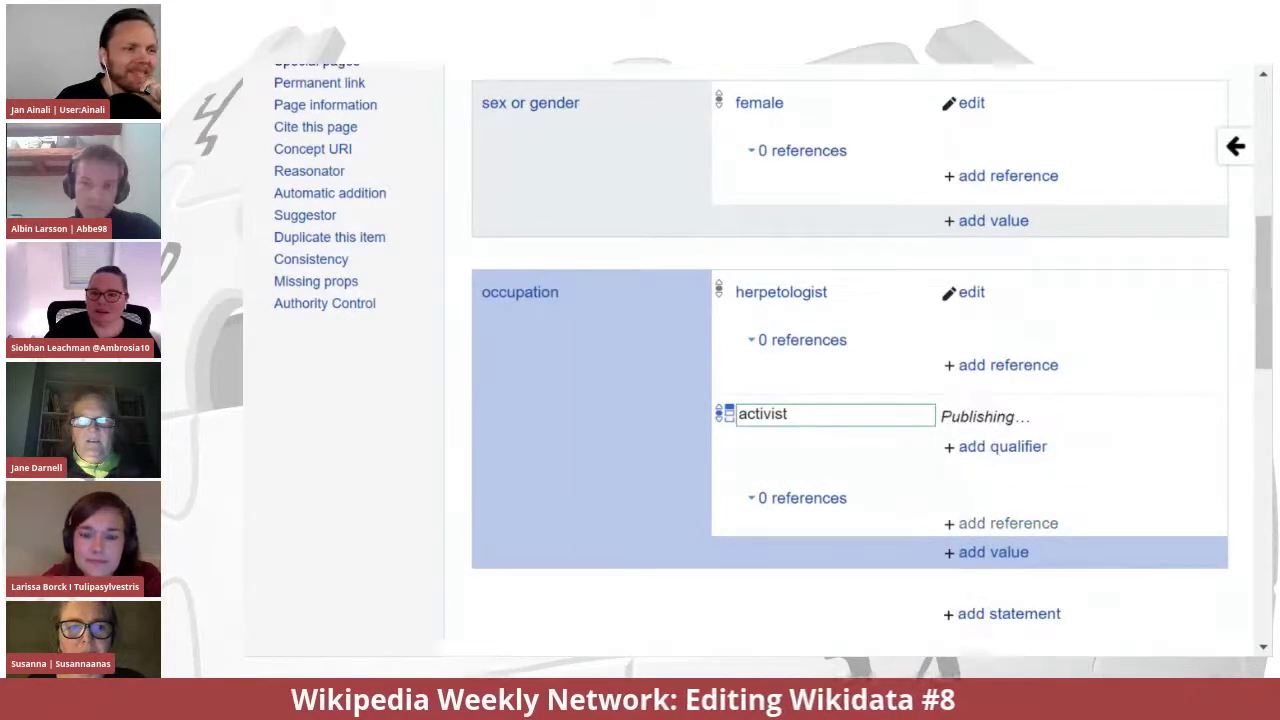
- Add a "residence" statement with the value Texas, the state in the southern United States, and publish it
{"action": "left_click_drag", "start_coordinate": [1263, 295], "coordinate": [923, 374]}
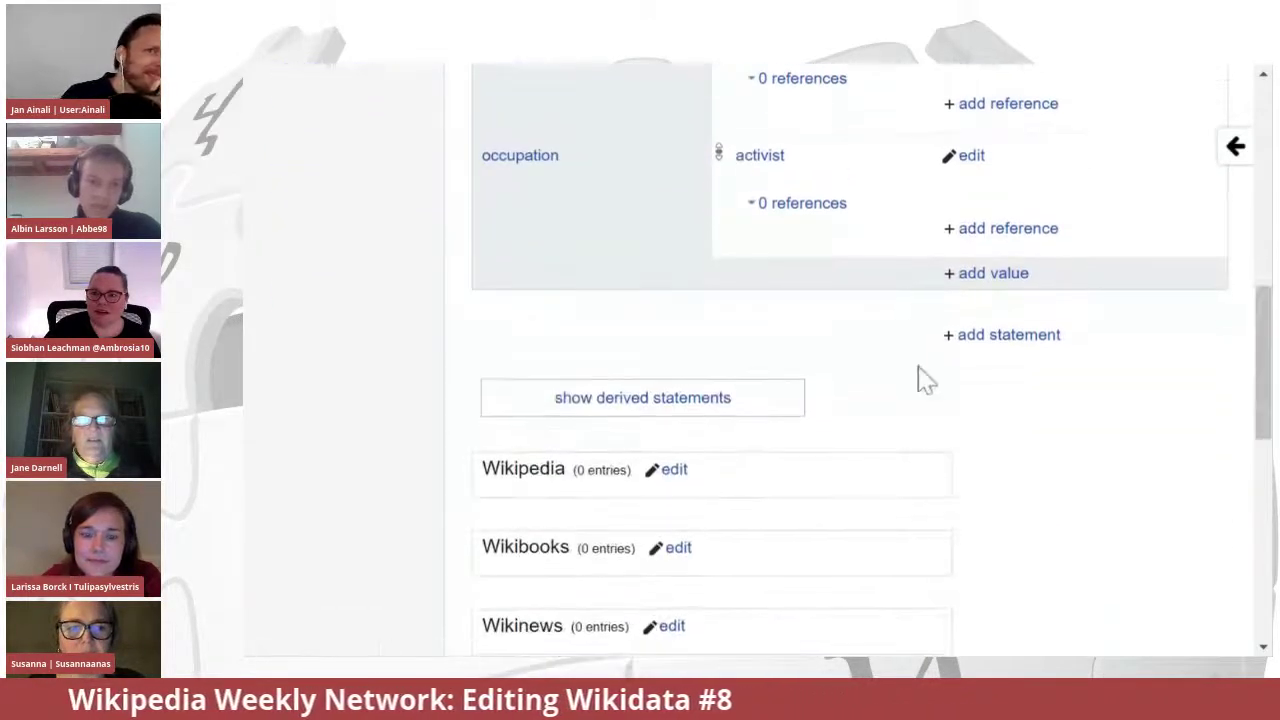
{"action": "left_click", "coordinate": [965, 340]}
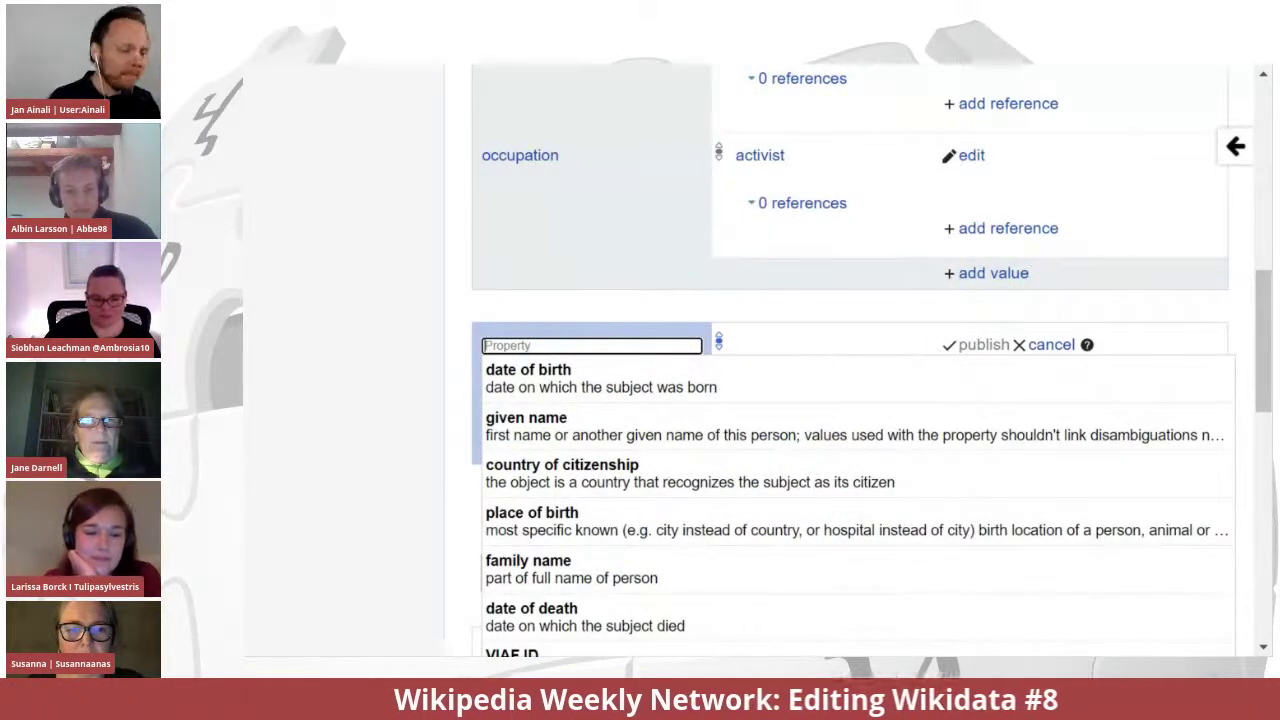
{"action": "type", "text": "ence"}
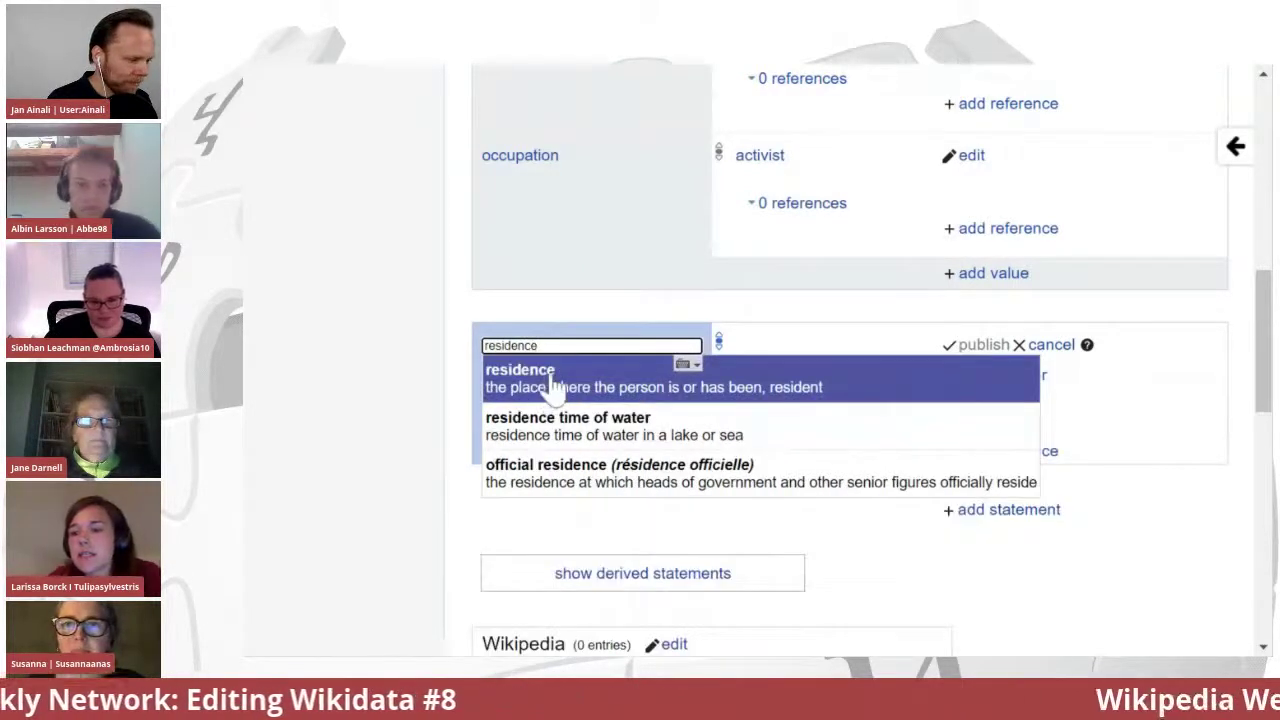
{"action": "left_click", "coordinate": [553, 385]}
{"action": "type", "text": "texas"}
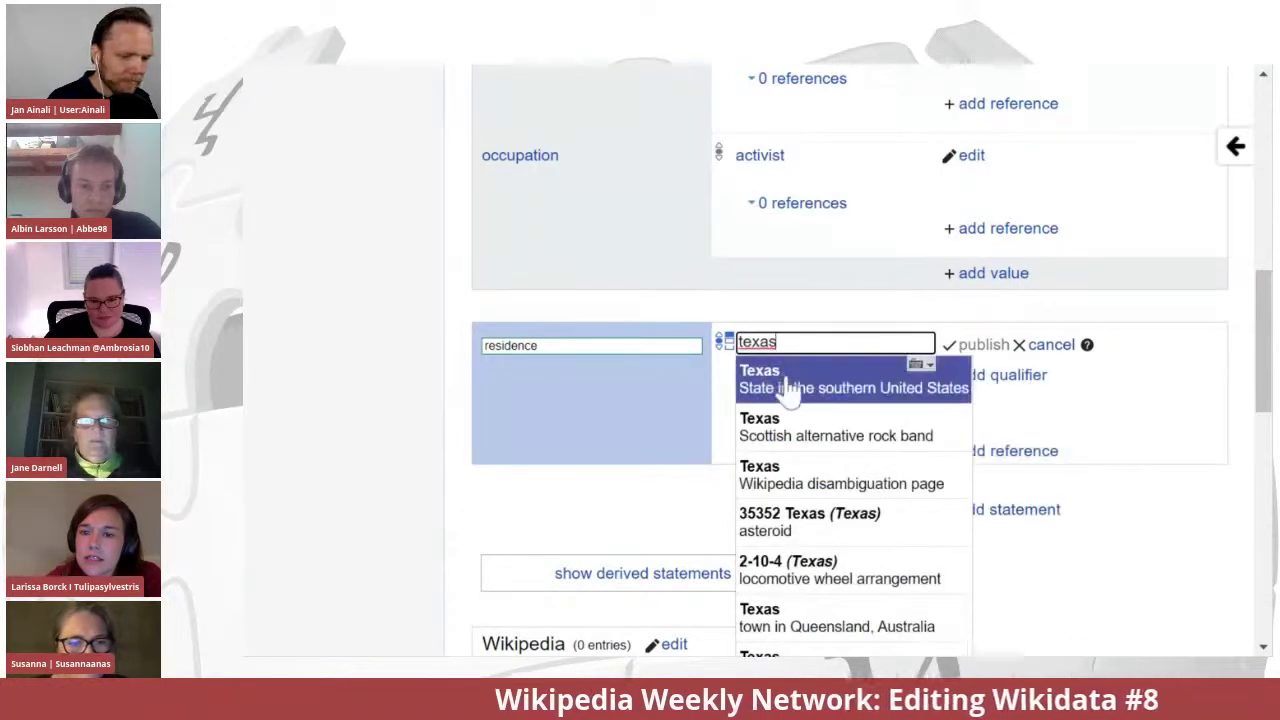
{"action": "left_click", "coordinate": [792, 385]}
{"action": "left_click", "coordinate": [975, 345]}
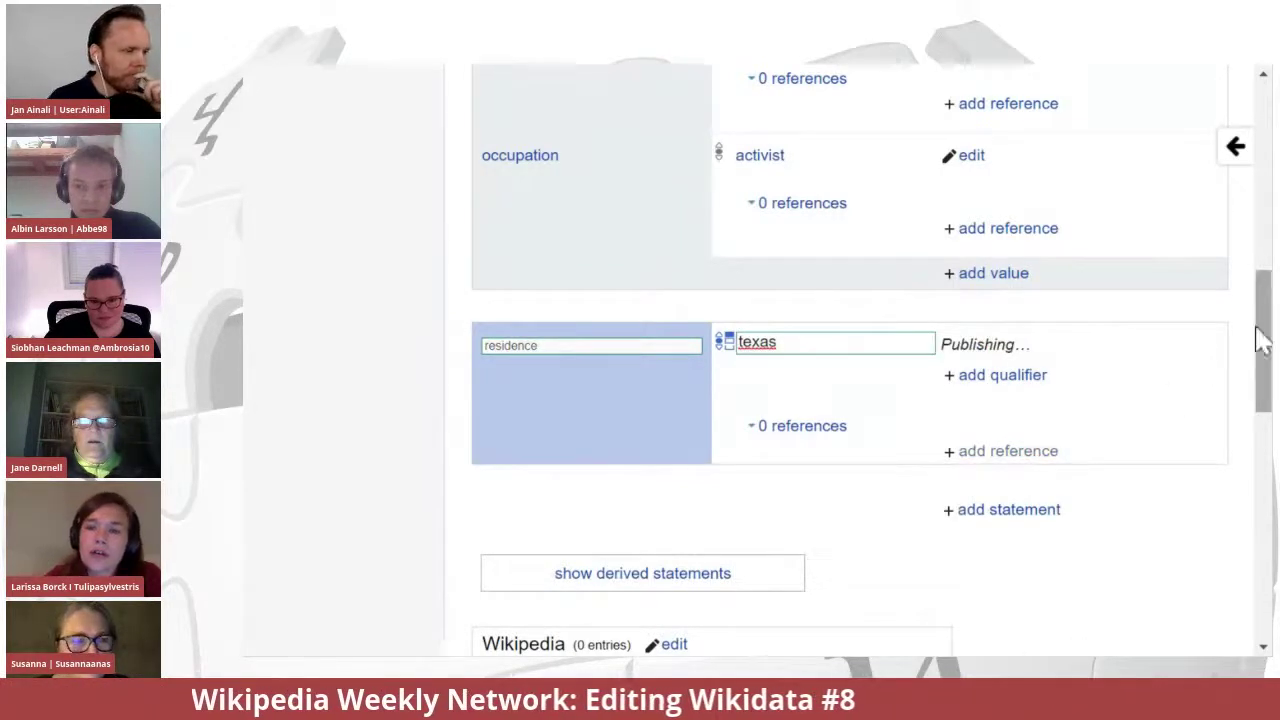
- Add a "family name" statement with the person's surname as its value and publish it
{"action": "left_click_drag", "start_coordinate": [1262, 340], "coordinate": [1261, 385]}
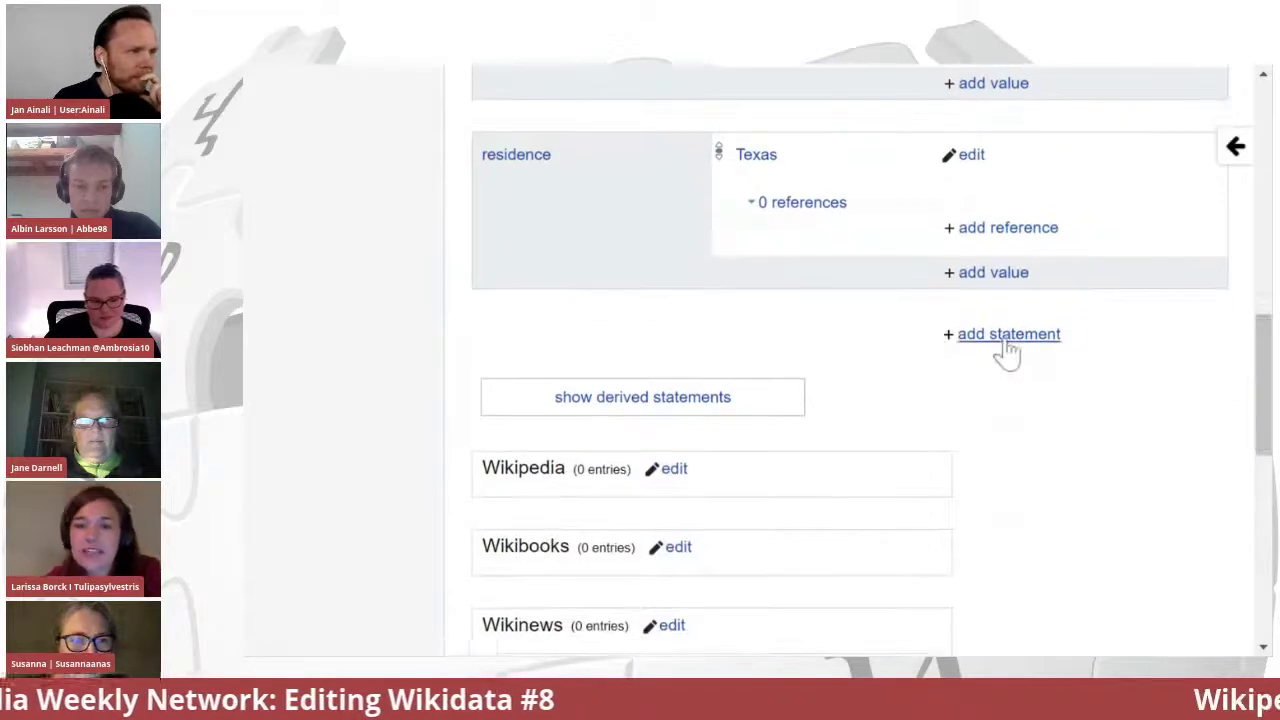
{"action": "left_click", "coordinate": [1003, 336]}
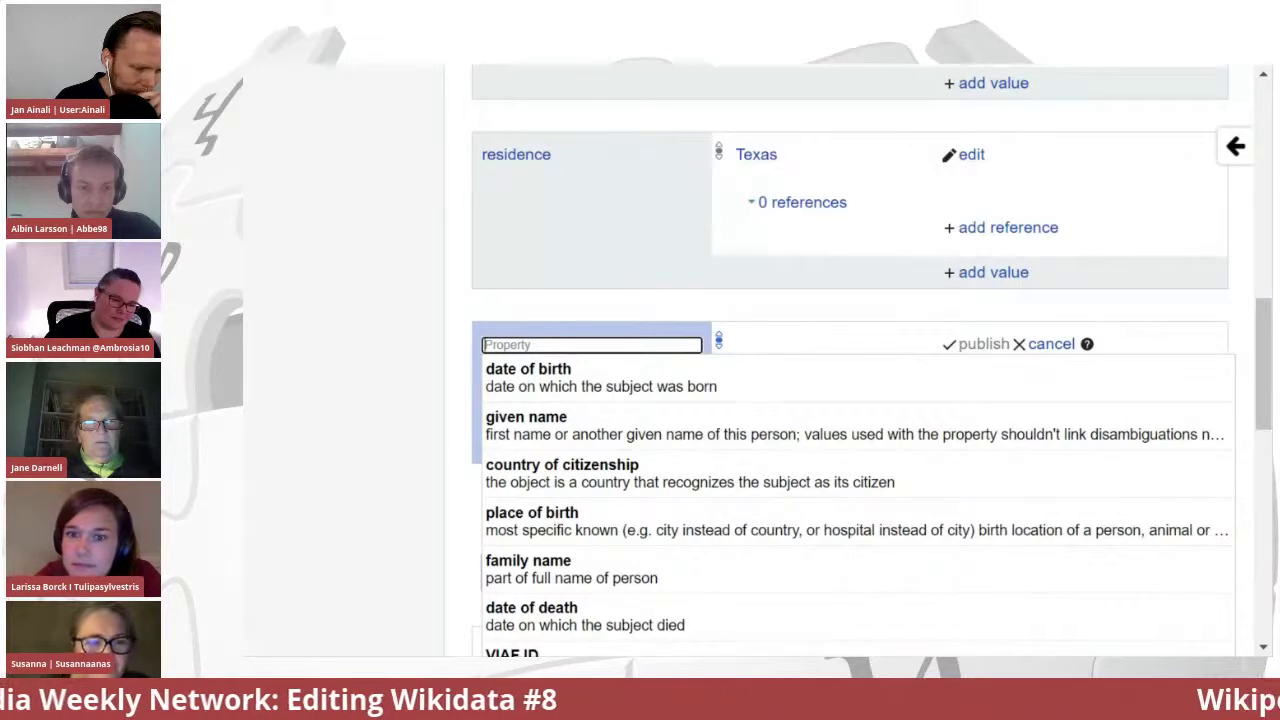
{"action": "left_click", "coordinate": [582, 575]}
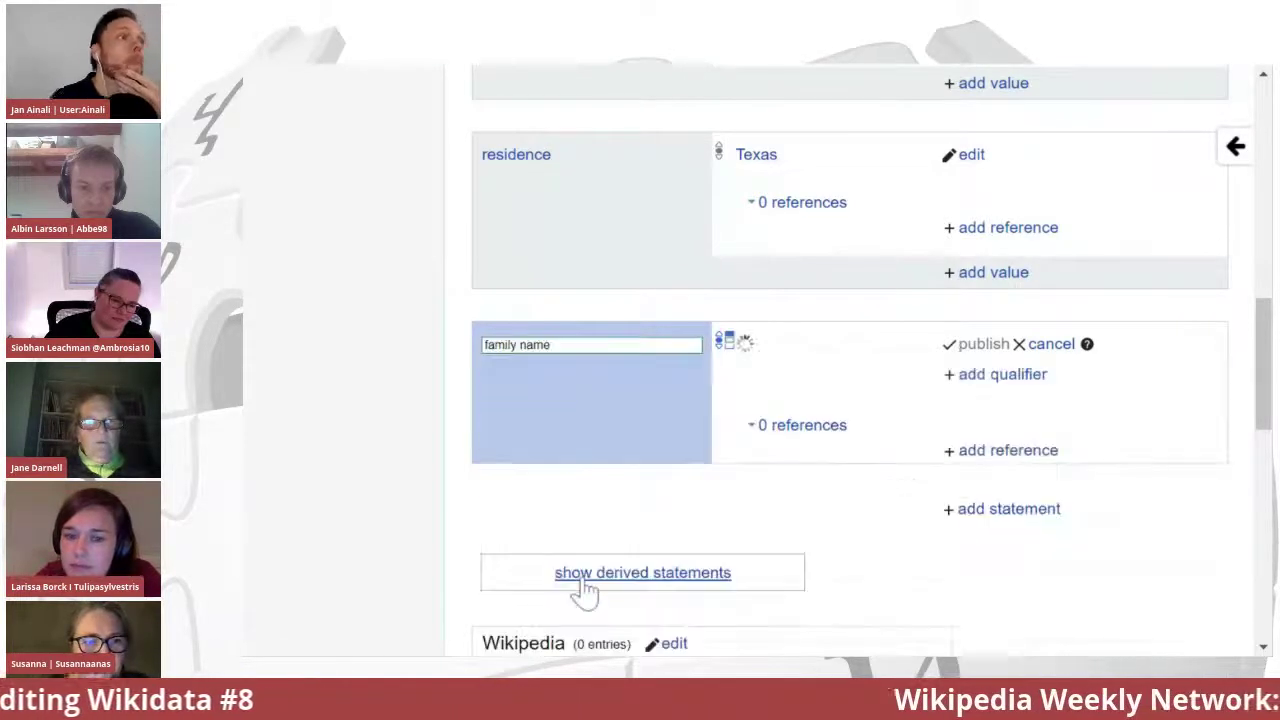
{"action": "left_click_drag", "start_coordinate": [1262, 405], "coordinate": [1222, 412]}
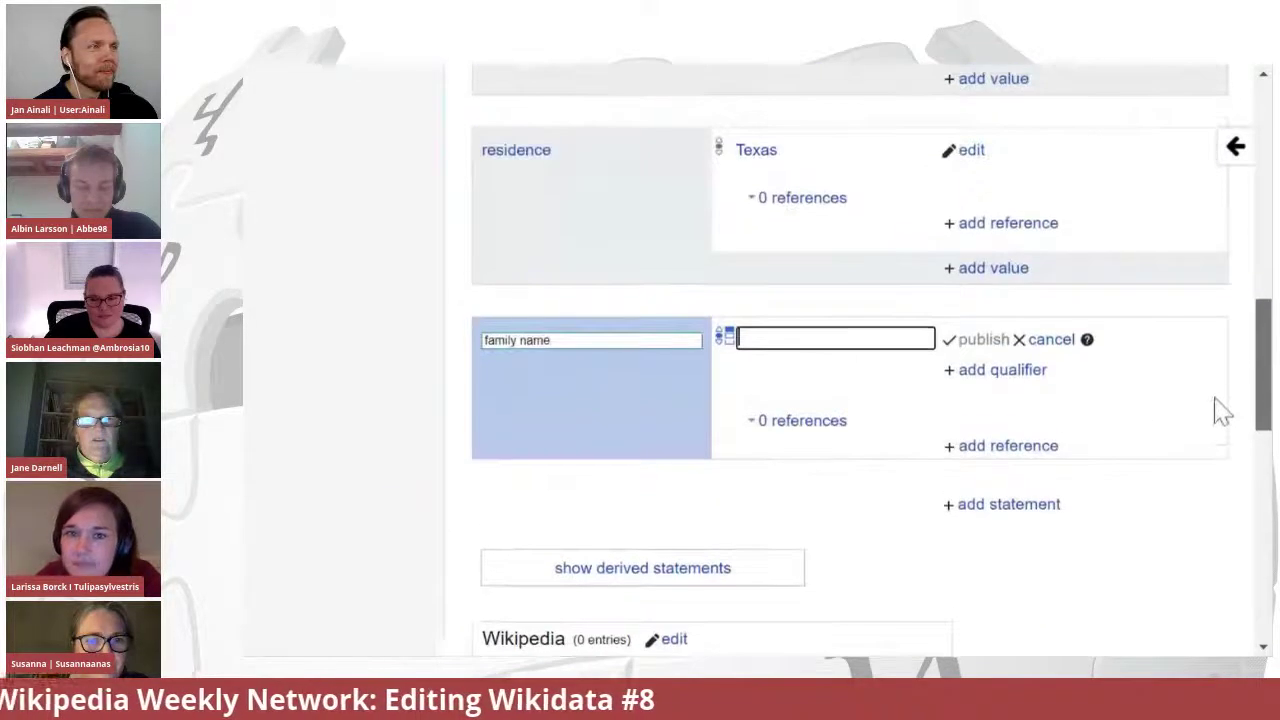
{"action": "type", "text": "conn"}
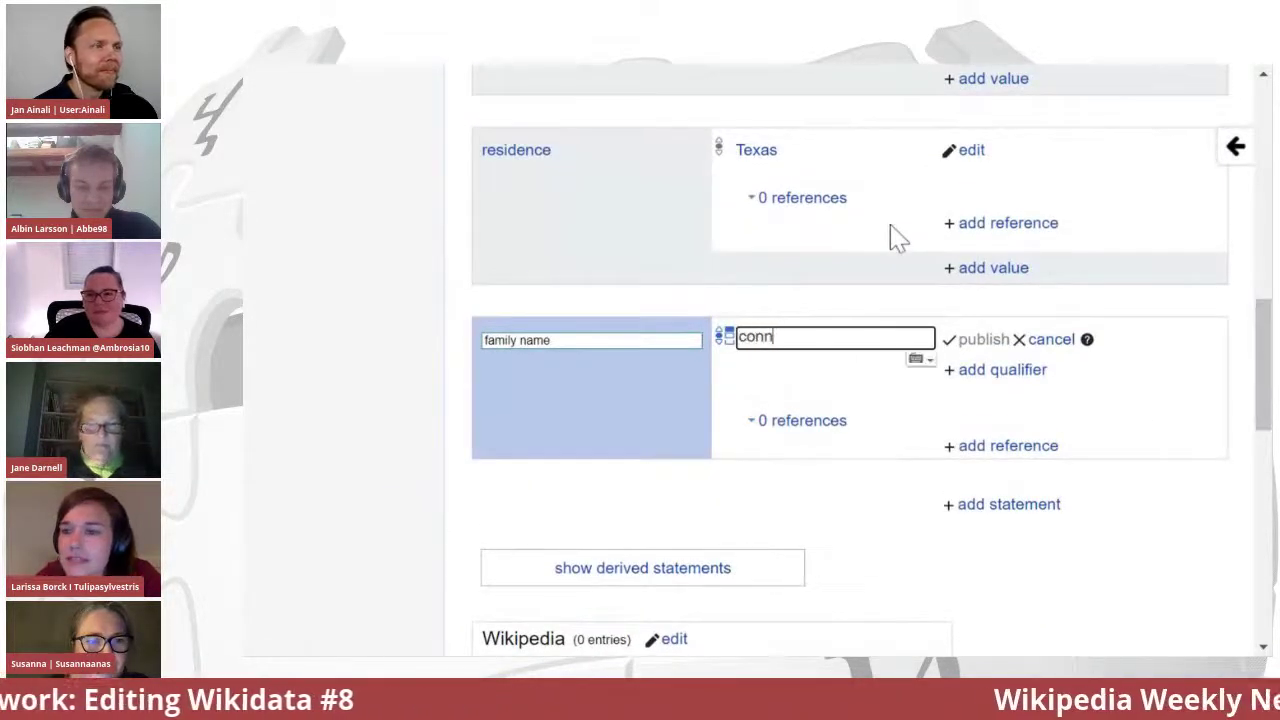
{"action": "left_click", "coordinate": [750, 372]}
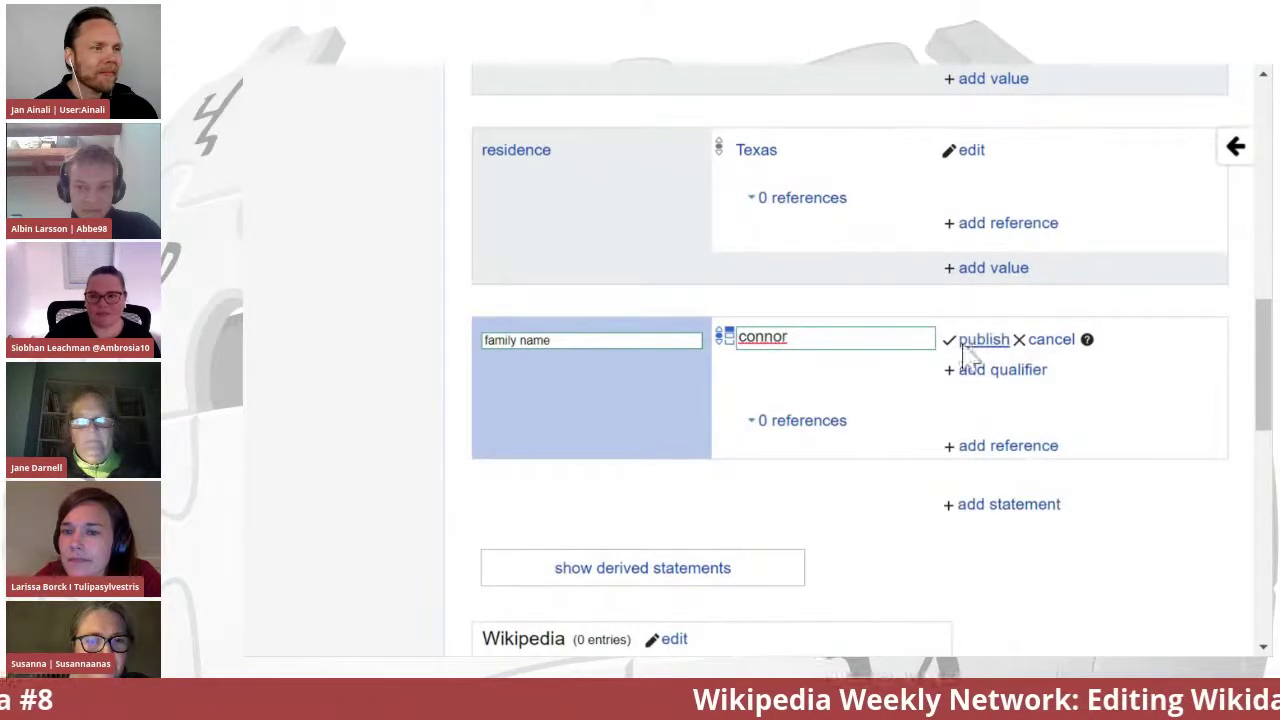
{"action": "left_click", "coordinate": [978, 340]}
- Add a "given name" statement, choose the unisex given name spelled like the surname as its value, and publish it
{"action": "left_click_drag", "start_coordinate": [1266, 394], "coordinate": [1225, 442]}
{"action": "left_click", "coordinate": [1000, 281]}
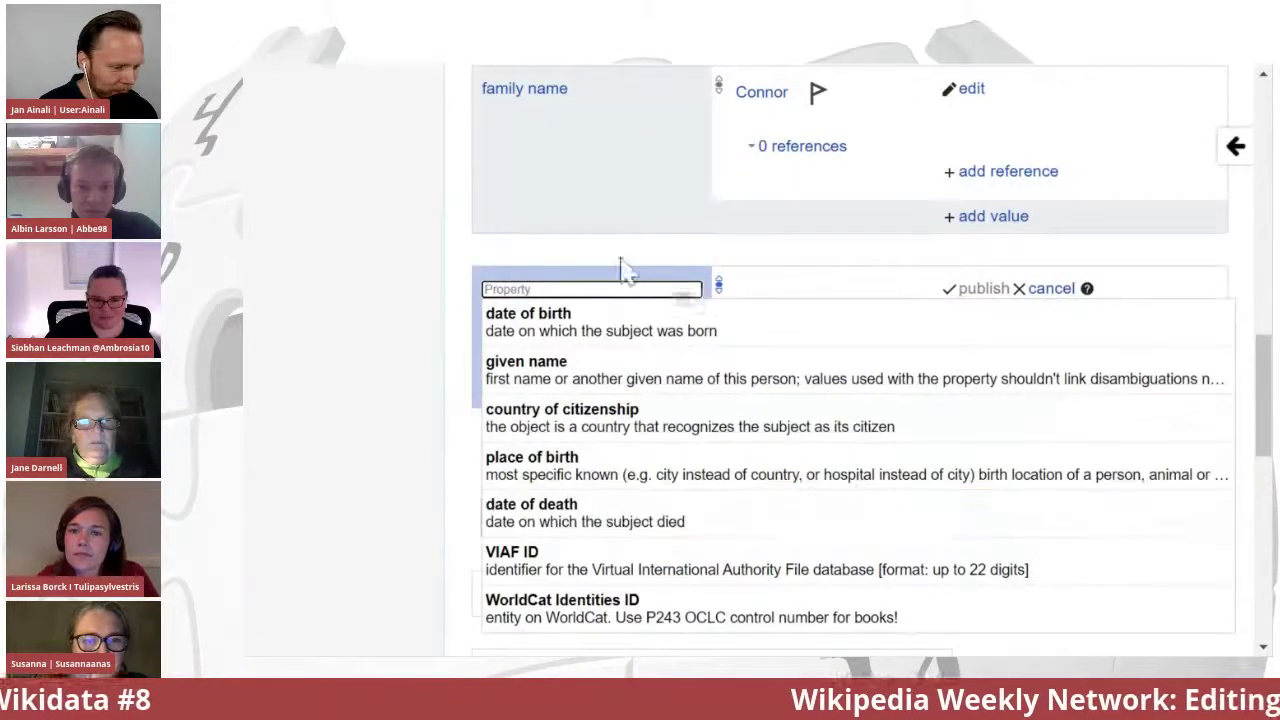
{"action": "left_click", "coordinate": [625, 288]}
{"action": "type", "text": "firs"}
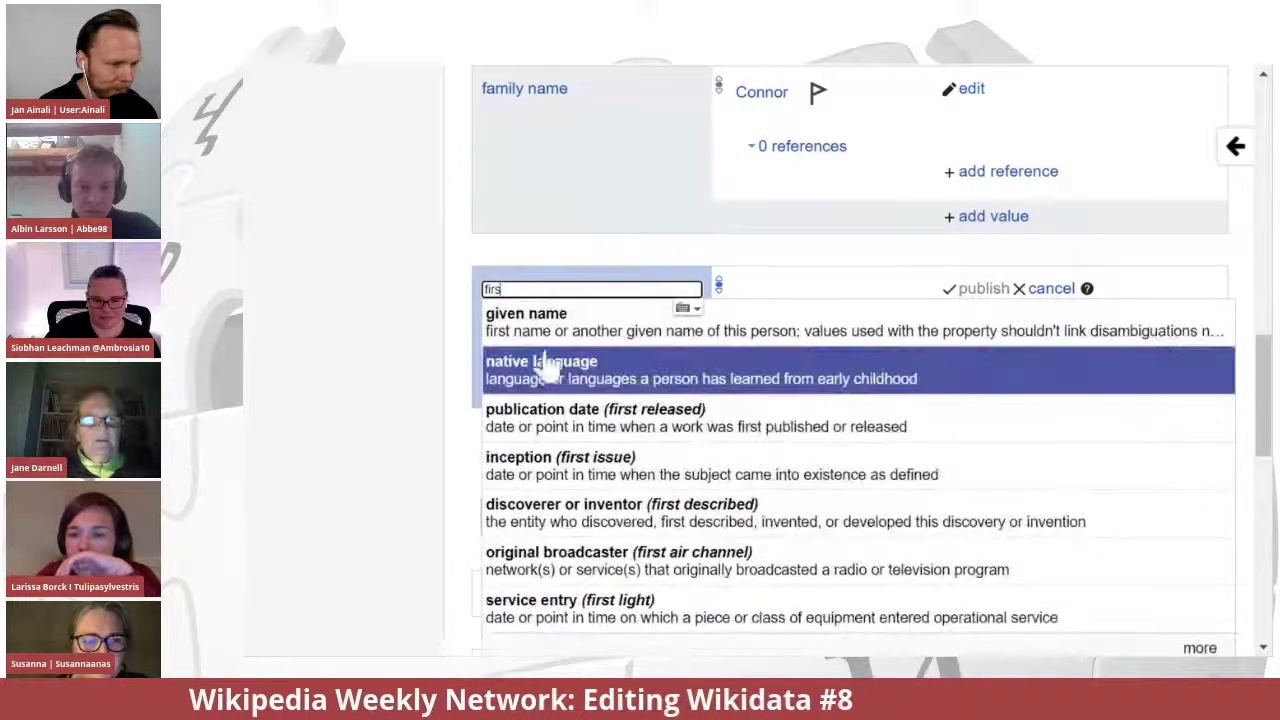
{"action": "left_click", "coordinate": [540, 322]}
{"action": "type", "text": "Connor"}
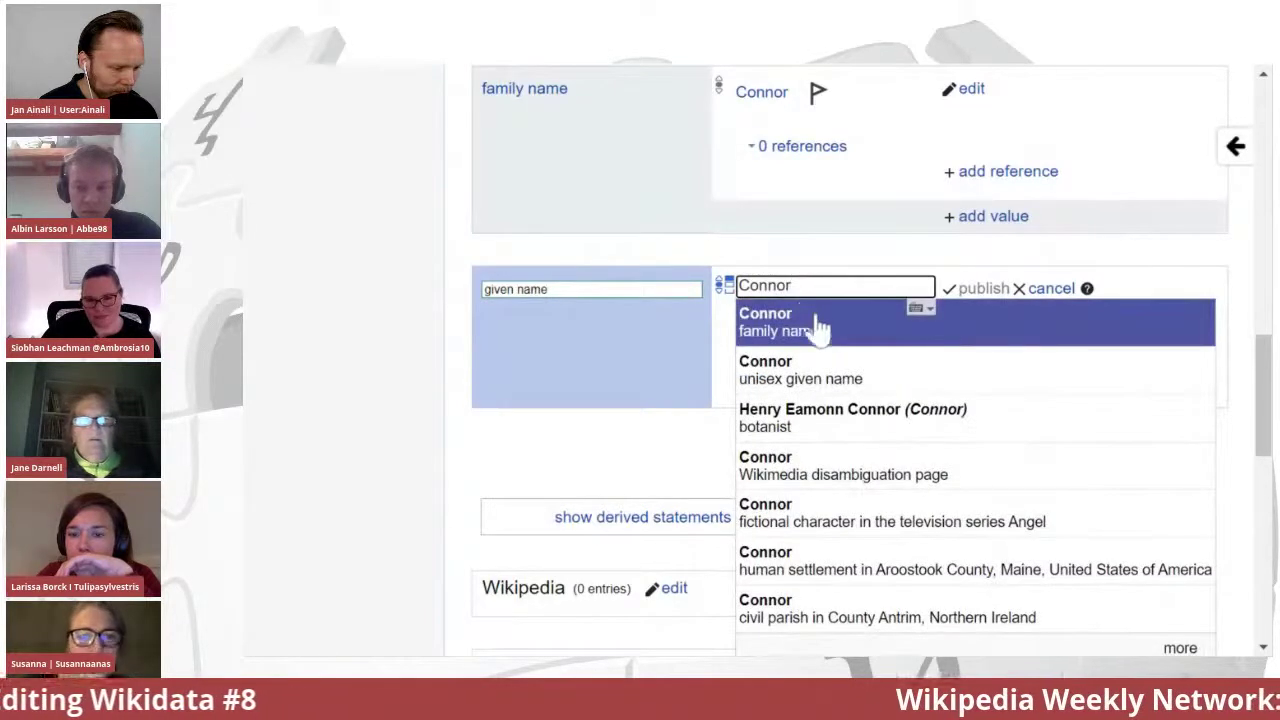
{"action": "left_click", "coordinate": [830, 378]}
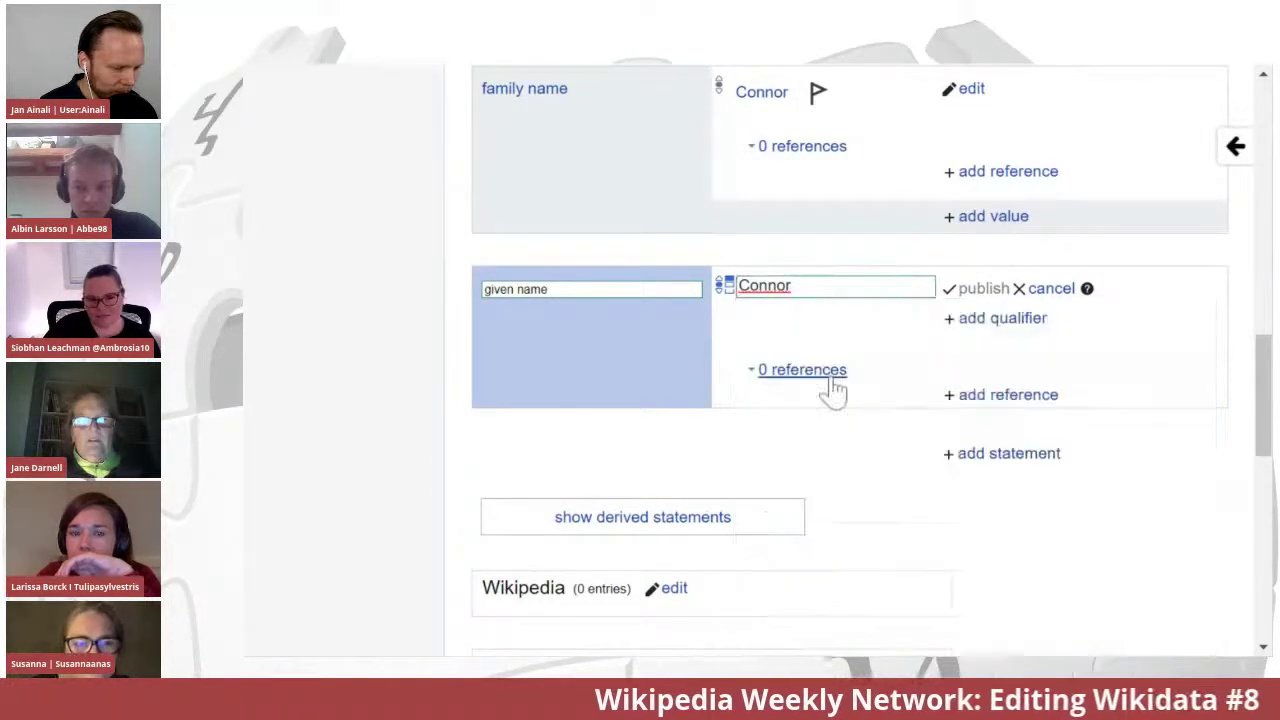
{"action": "left_click", "coordinate": [975, 290]}
- Change the "given name" value to the person's first name, the entry described as female given name, and publish the correction
{"action": "left_click_drag", "start_coordinate": [1270, 388], "coordinate": [1214, 403]}
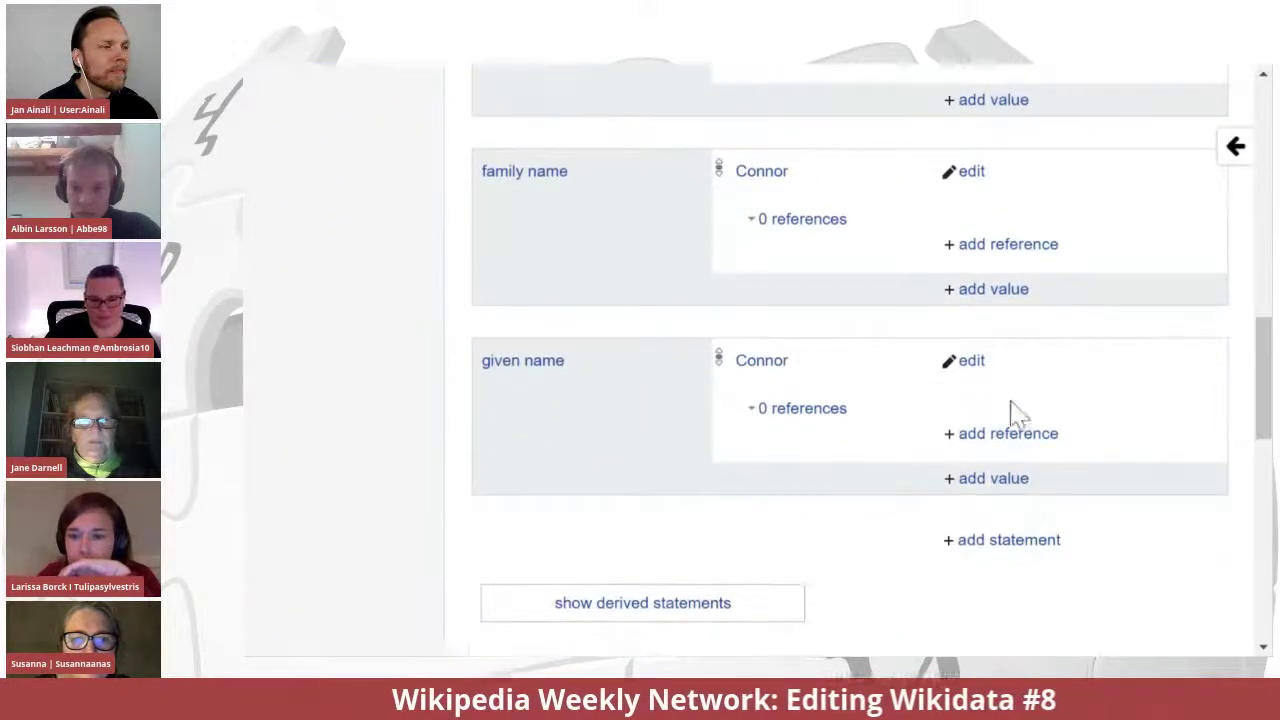
{"action": "left_click", "coordinate": [976, 368]}
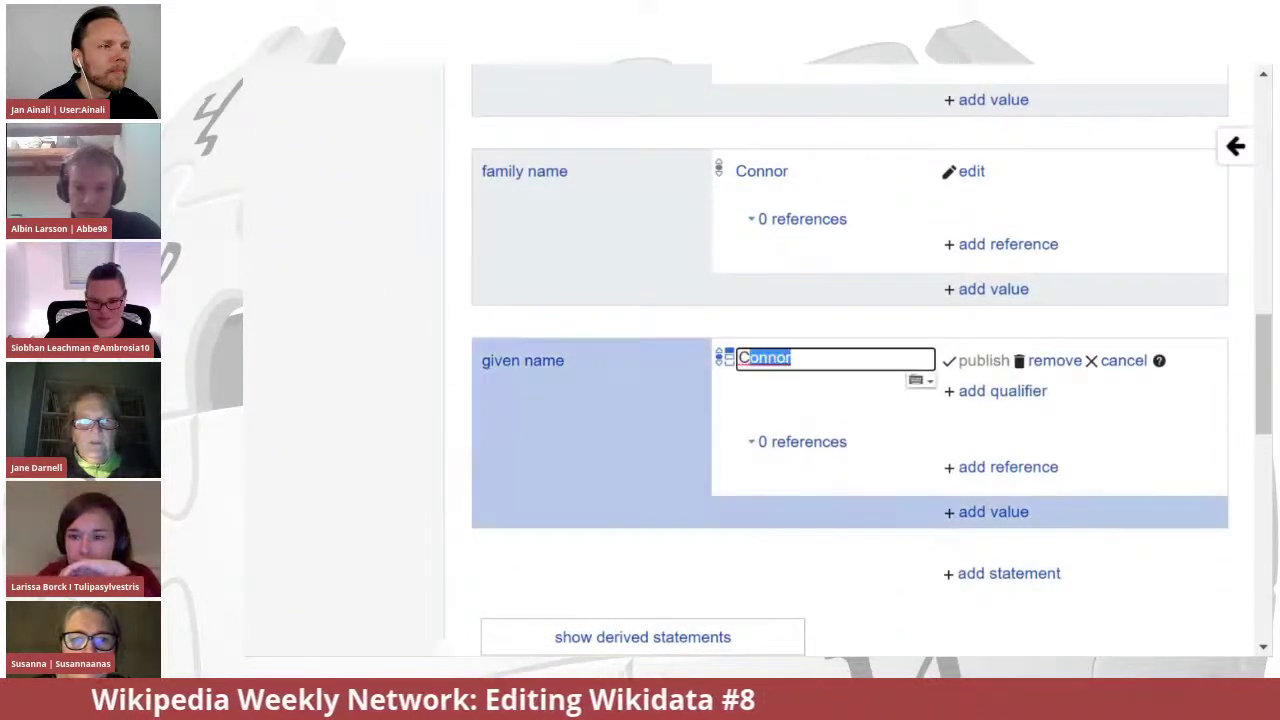
{"action": "type", "text": "Chelsea"}
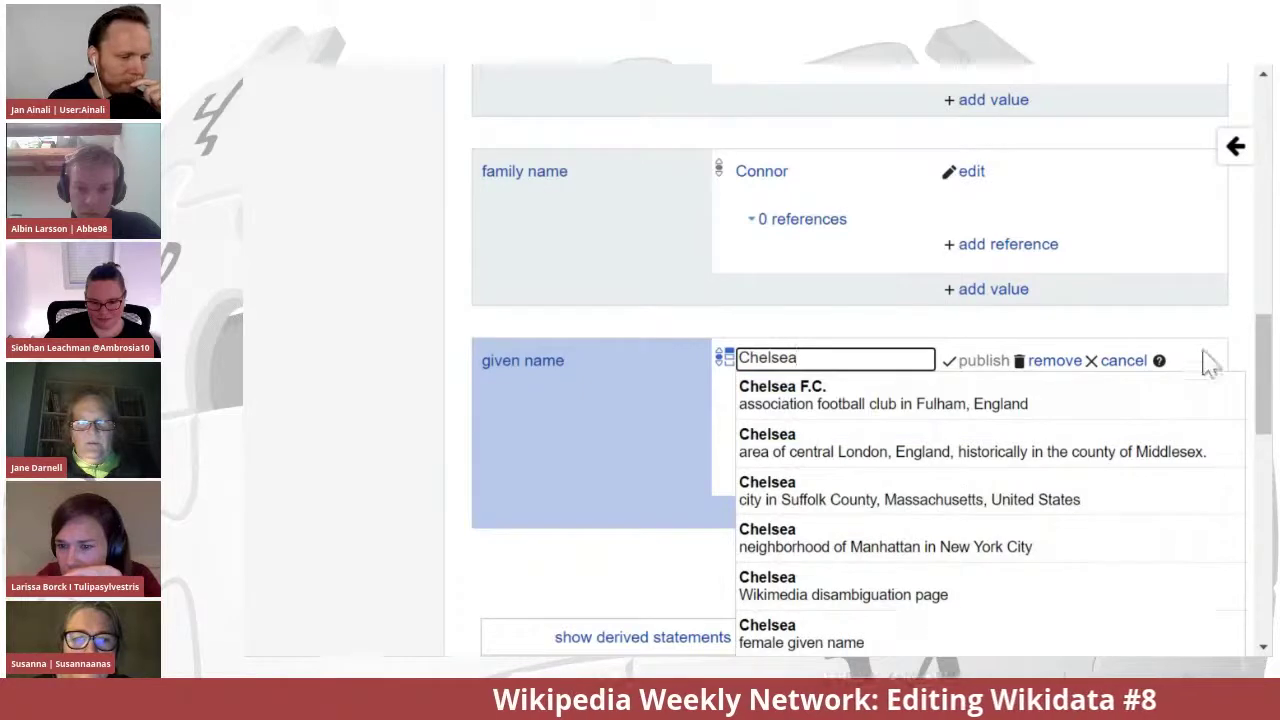
{"action": "left_click_drag", "start_coordinate": [1257, 351], "coordinate": [1260, 385]}
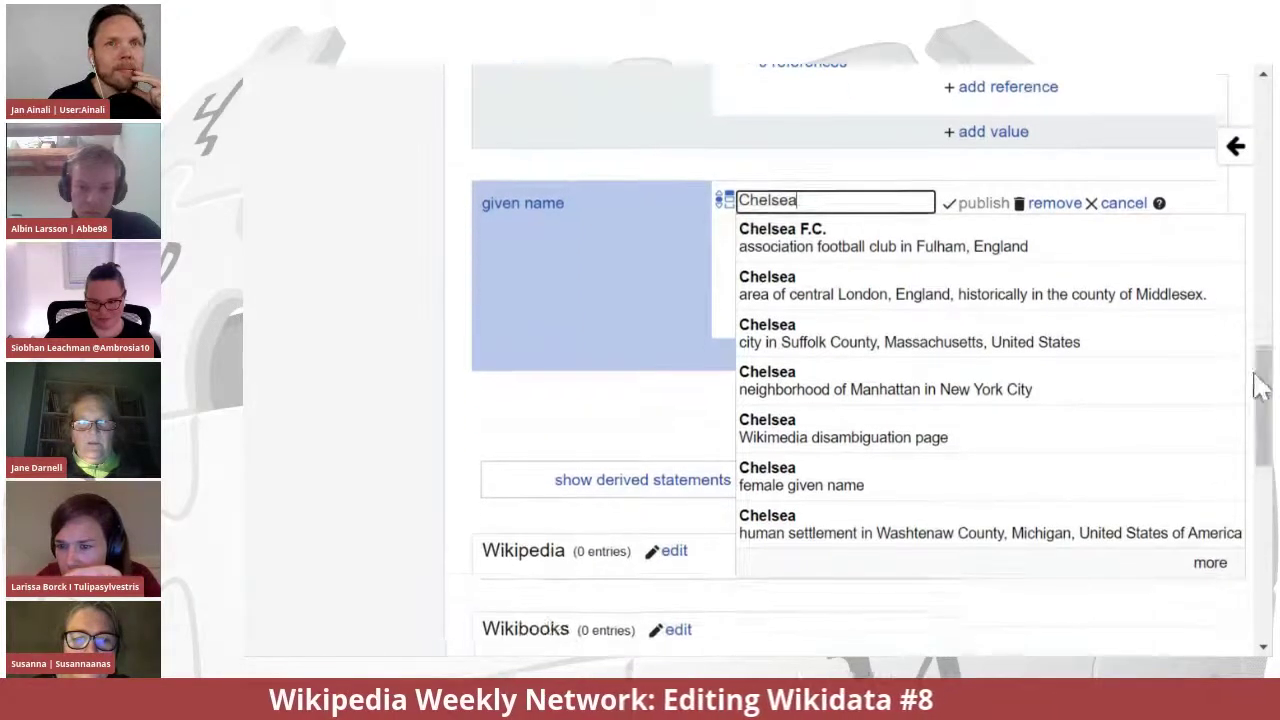
{"action": "left_click", "coordinate": [835, 490]}
{"action": "left_click", "coordinate": [978, 206]}
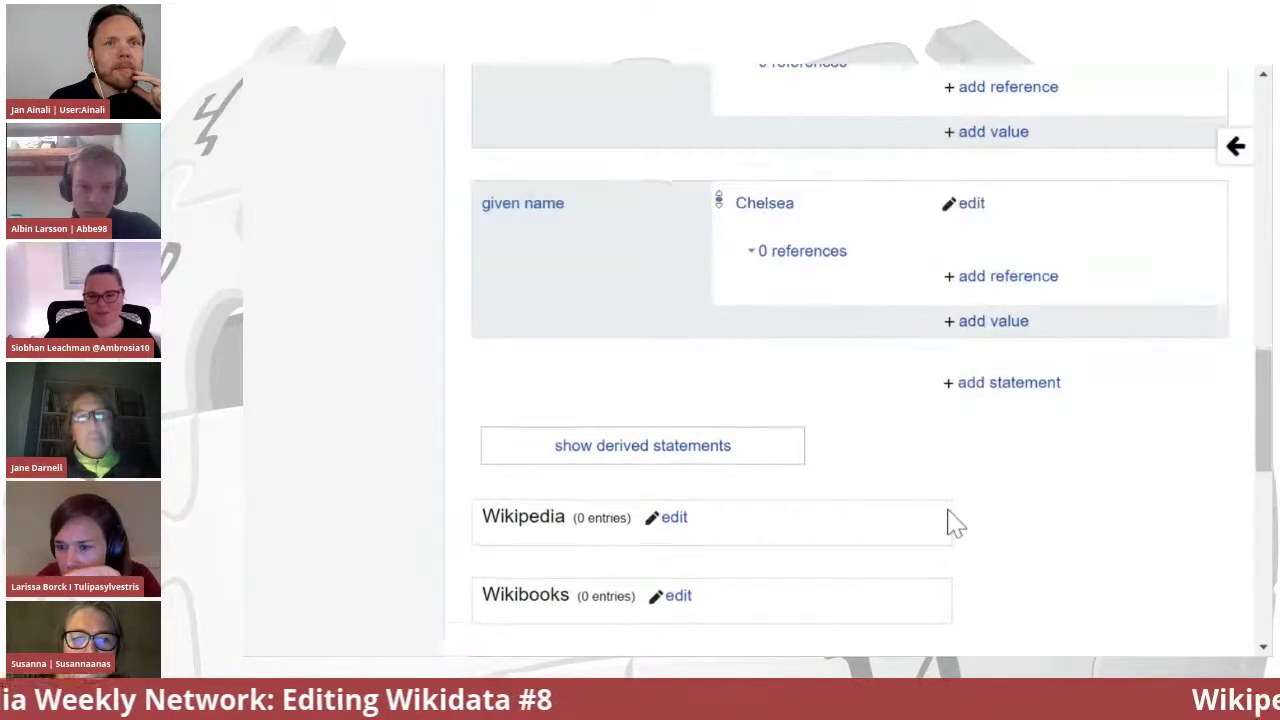
- Add a "Twitter username" statement with the person's Twitter handle and publish it
{"action": "left_click_drag", "start_coordinate": [1268, 392], "coordinate": [1238, 402]}
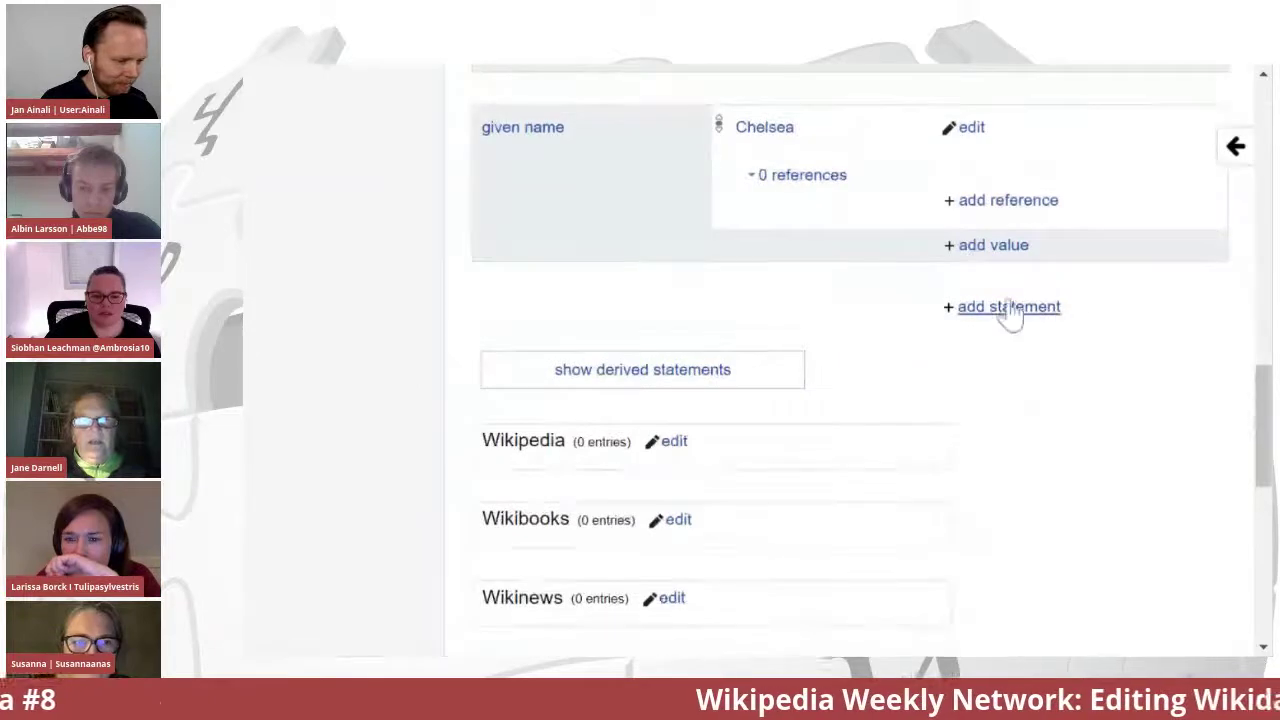
{"action": "left_click", "coordinate": [1005, 310]}
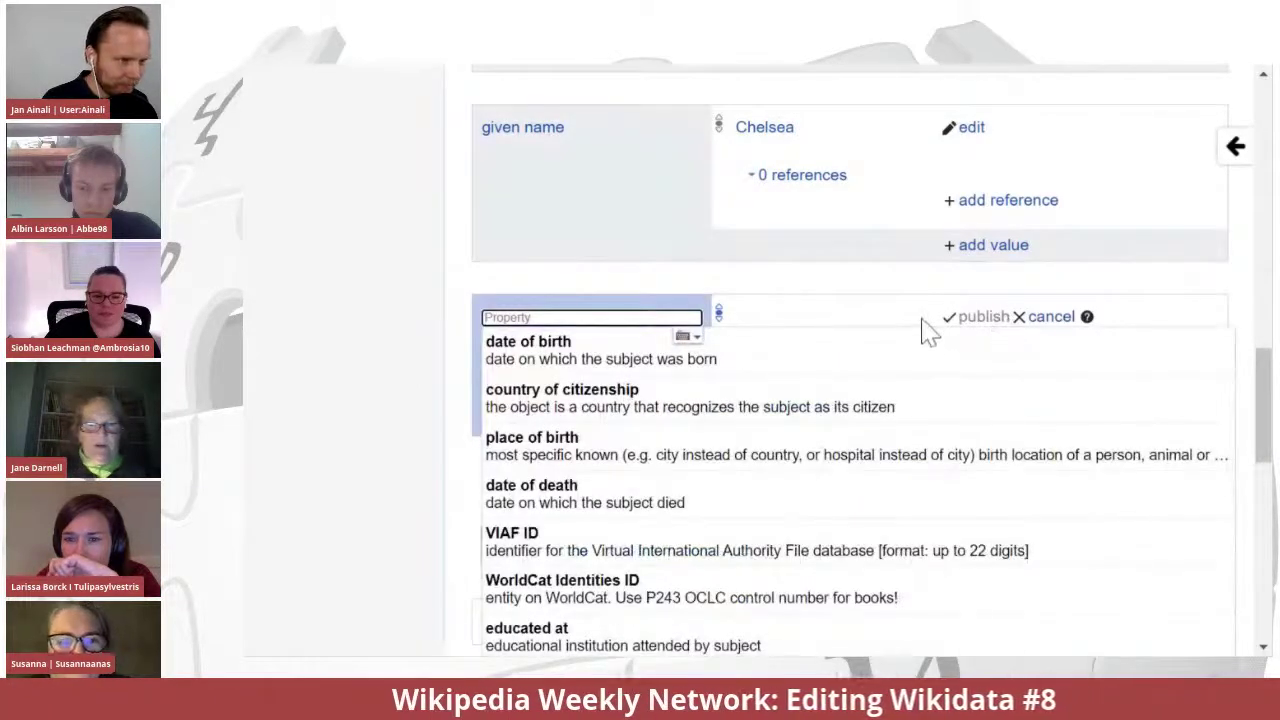
{"action": "type", "text": "twitter"}
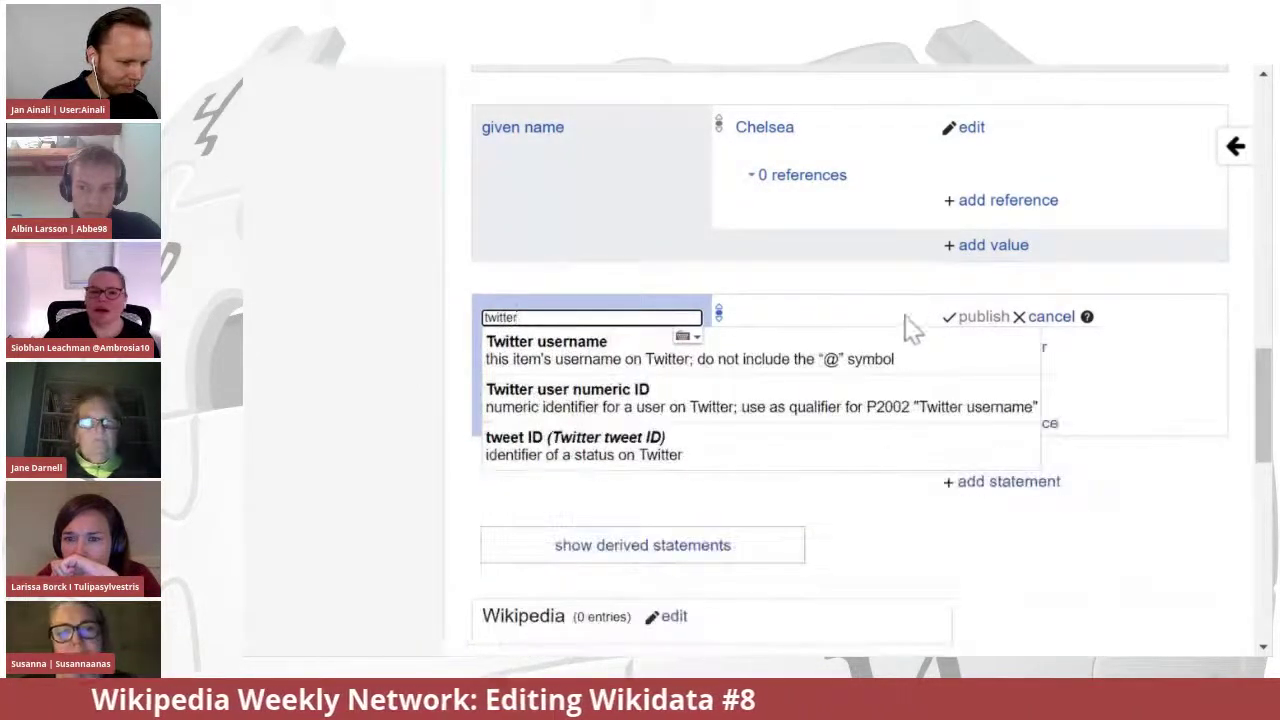
{"action": "left_click", "coordinate": [591, 368]}
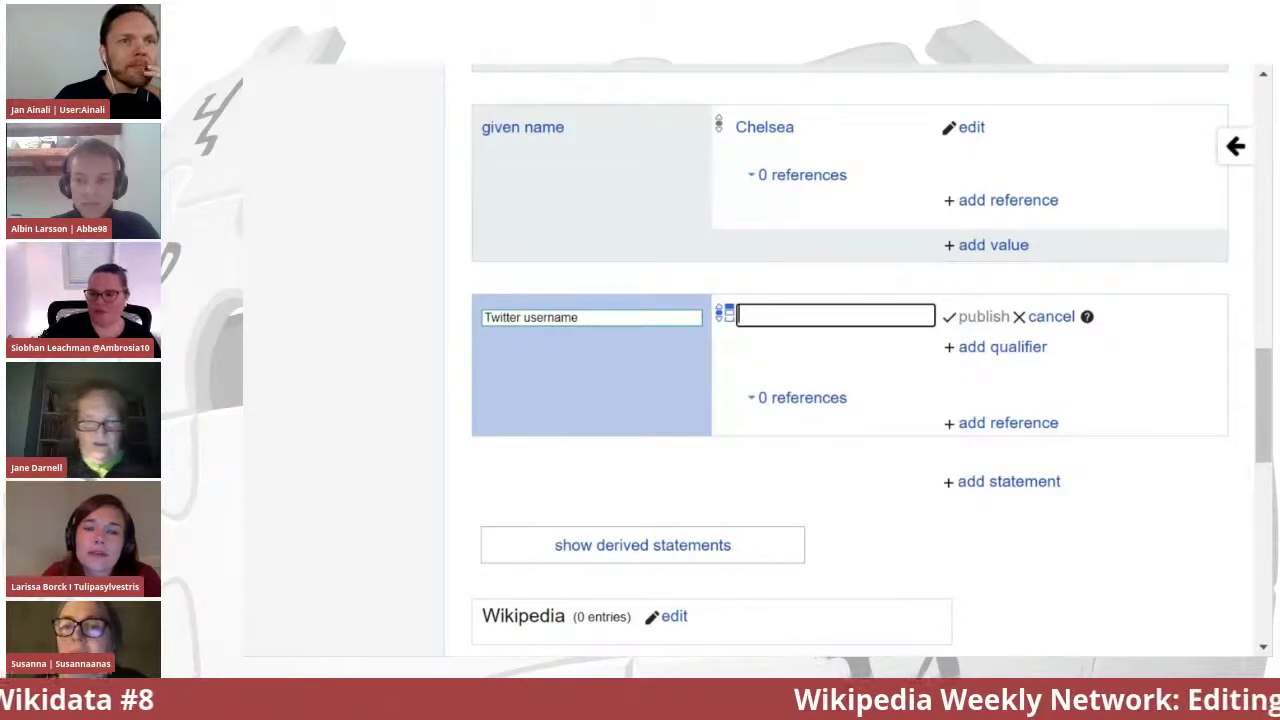
{"action": "type", "text": "chelsea"}
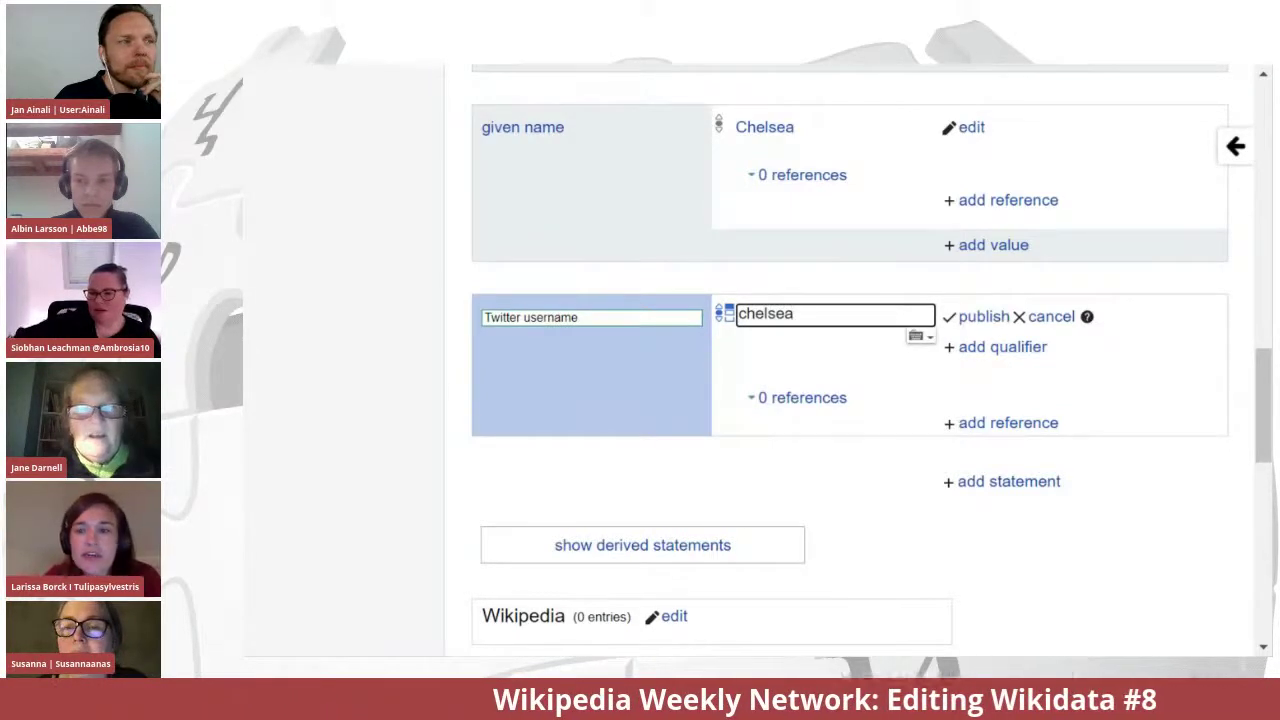
{"action": "type", "text": "her"}
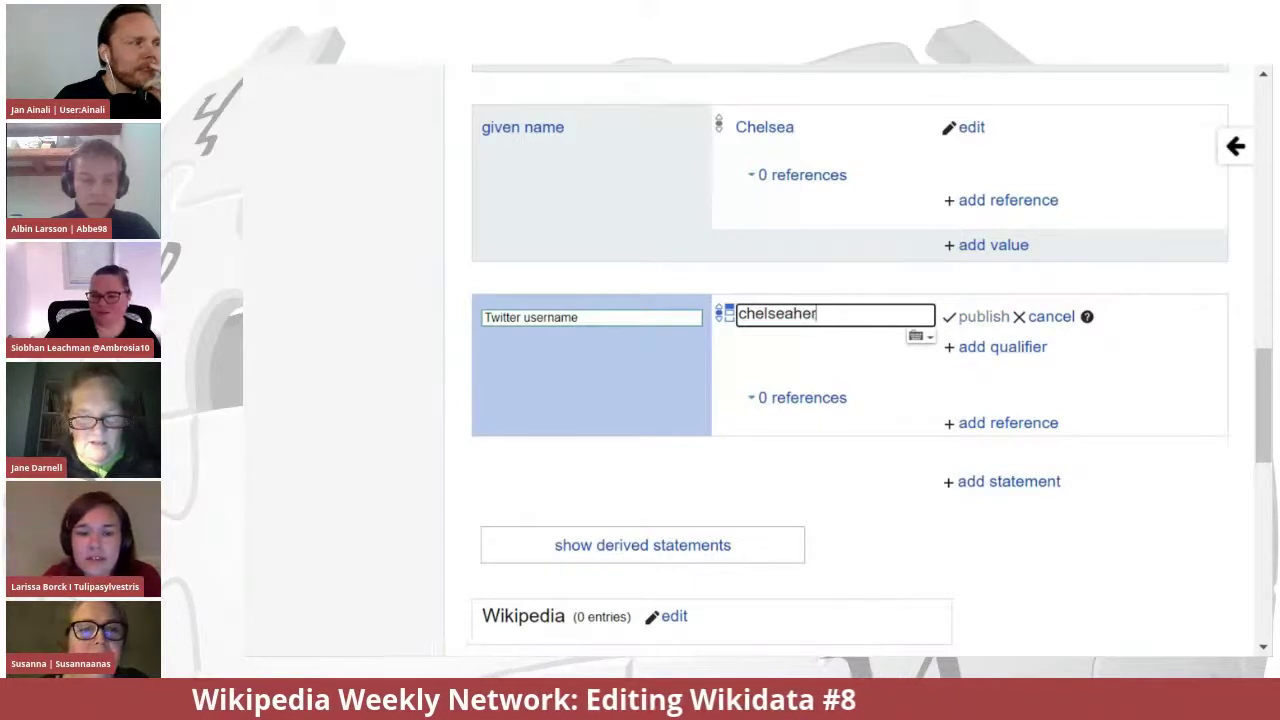
{"action": "type", "text": "ps"}
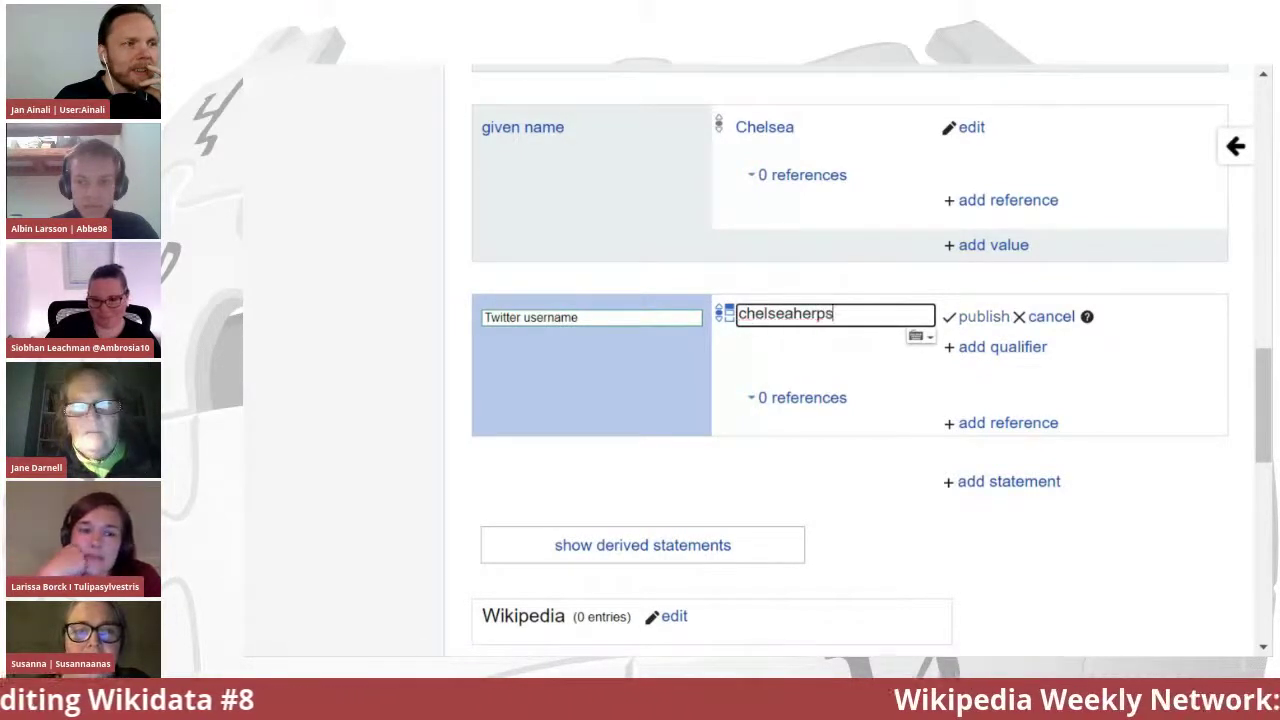
{"action": "left_click", "coordinate": [983, 318]}
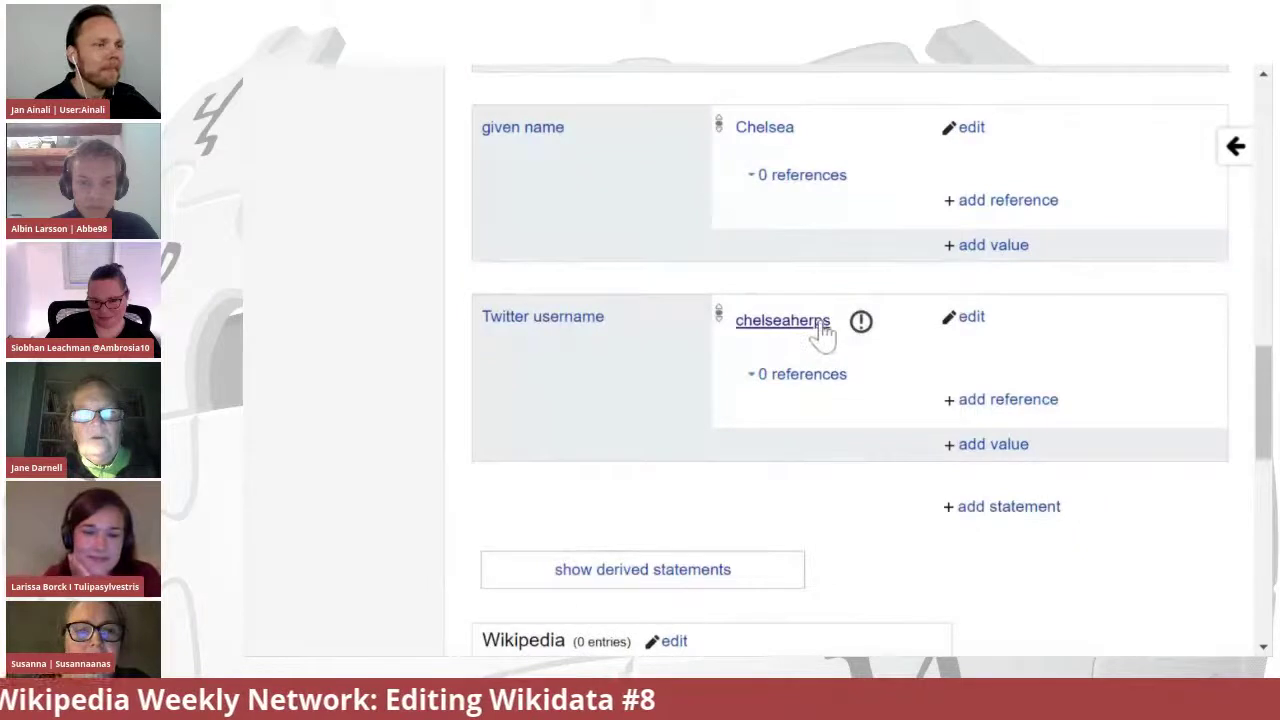
- Review the potential issues flagged on the Twitter username, look at the "start time" property page, and return to the item
{"action": "left_click", "coordinate": [865, 324]}
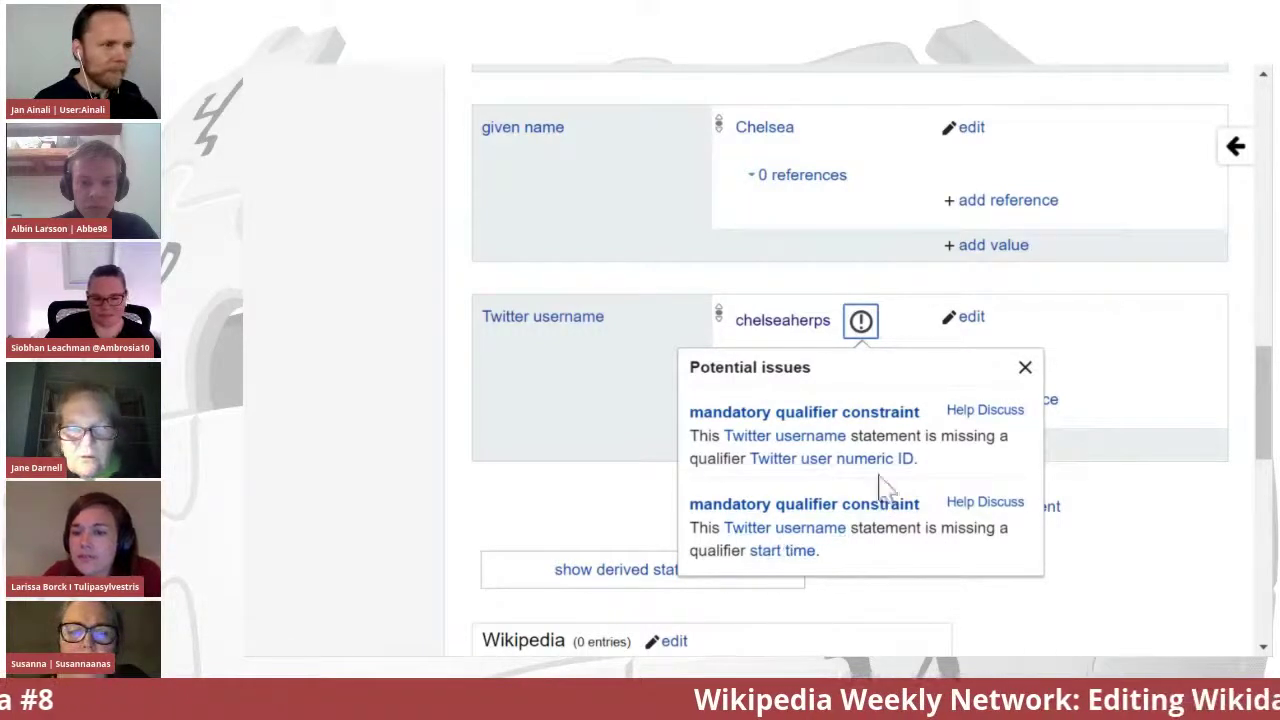
{"action": "left_click", "coordinate": [788, 554]}
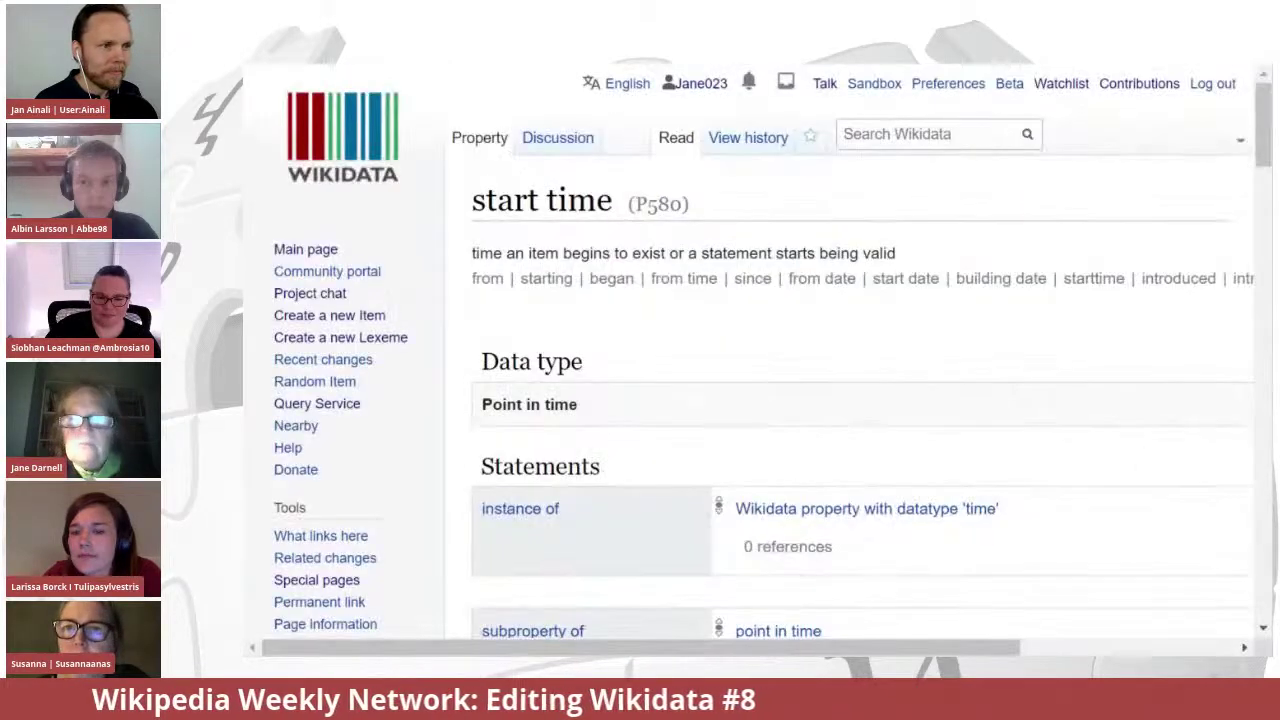
{"action": "left_click_drag", "start_coordinate": [1262, 143], "coordinate": [1266, 90]}
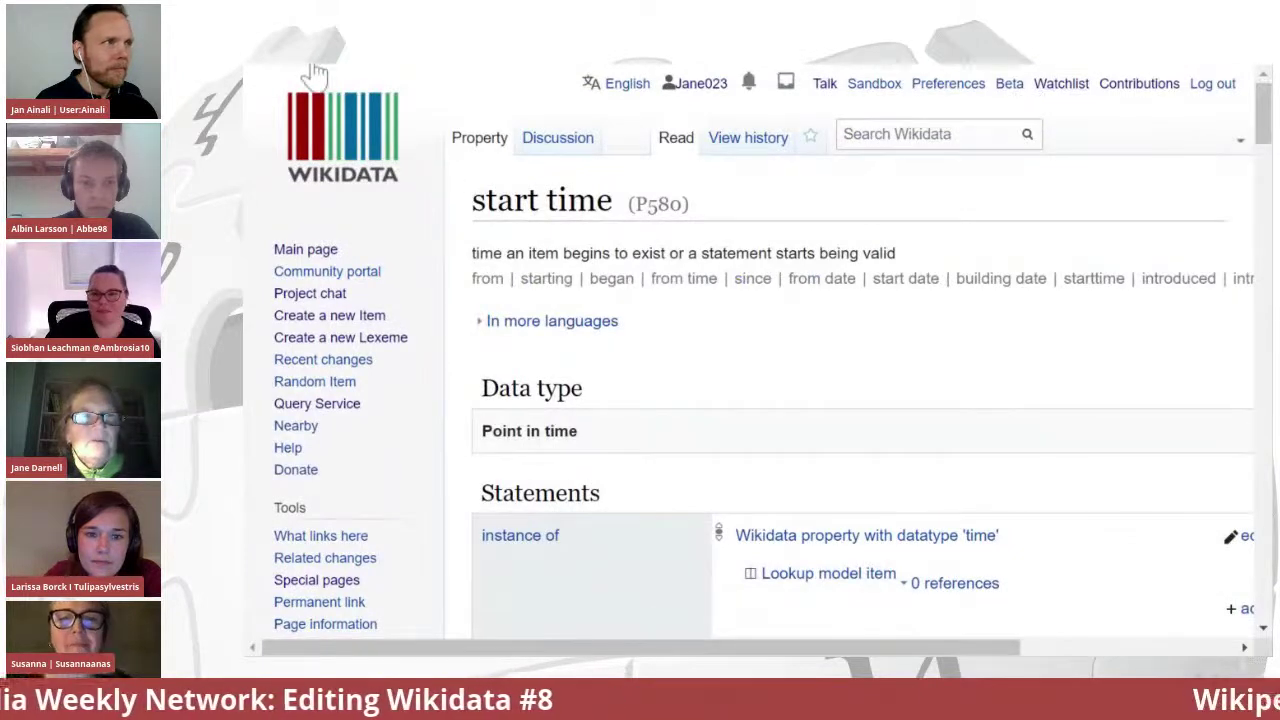
{"action": "left_click", "coordinate": [268, 40]}
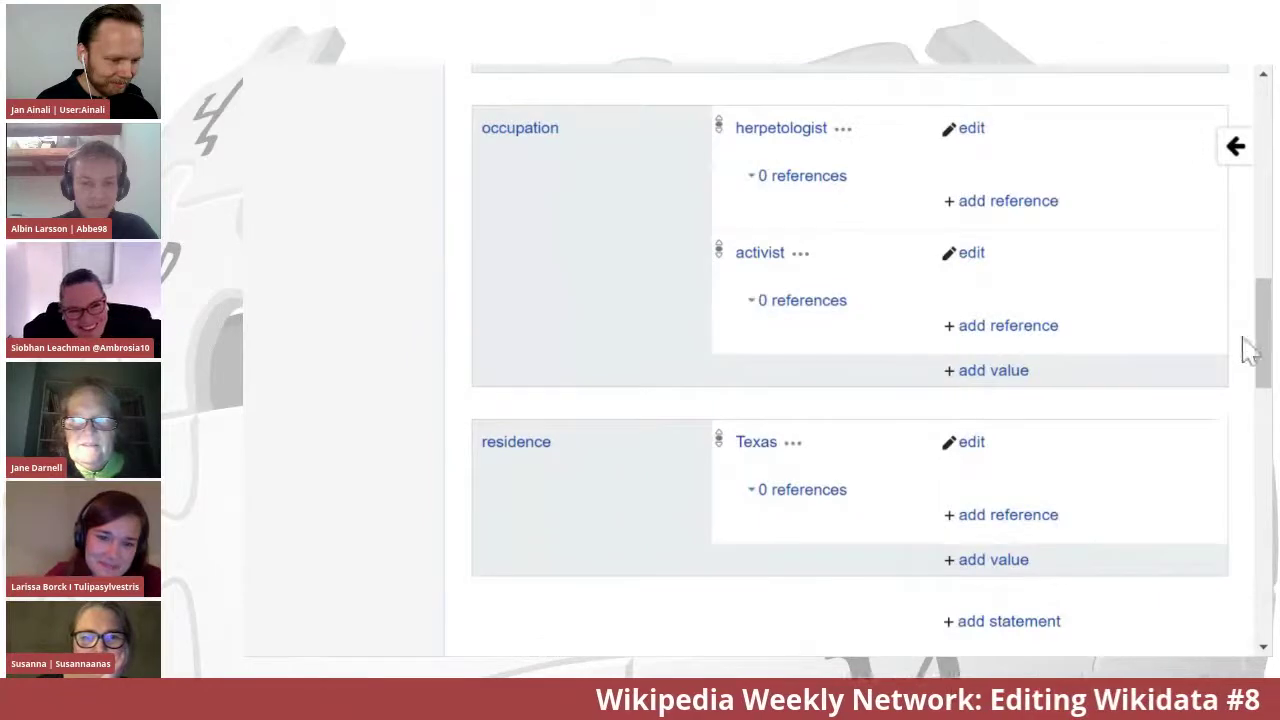
- Add a "start time" qualifier of October 2015 to the Twitter username statement and publish it
{"action": "left_click_drag", "start_coordinate": [1268, 330], "coordinate": [1262, 423]}
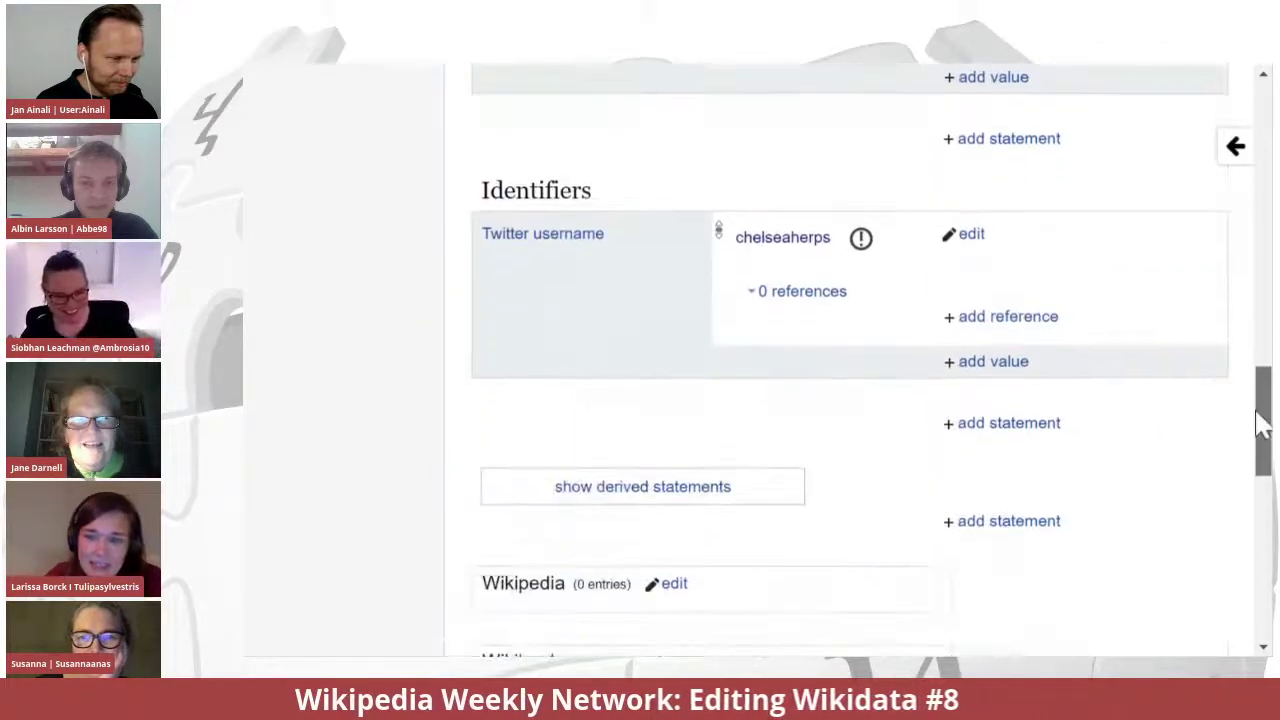
{"action": "left_click", "coordinate": [971, 220]}
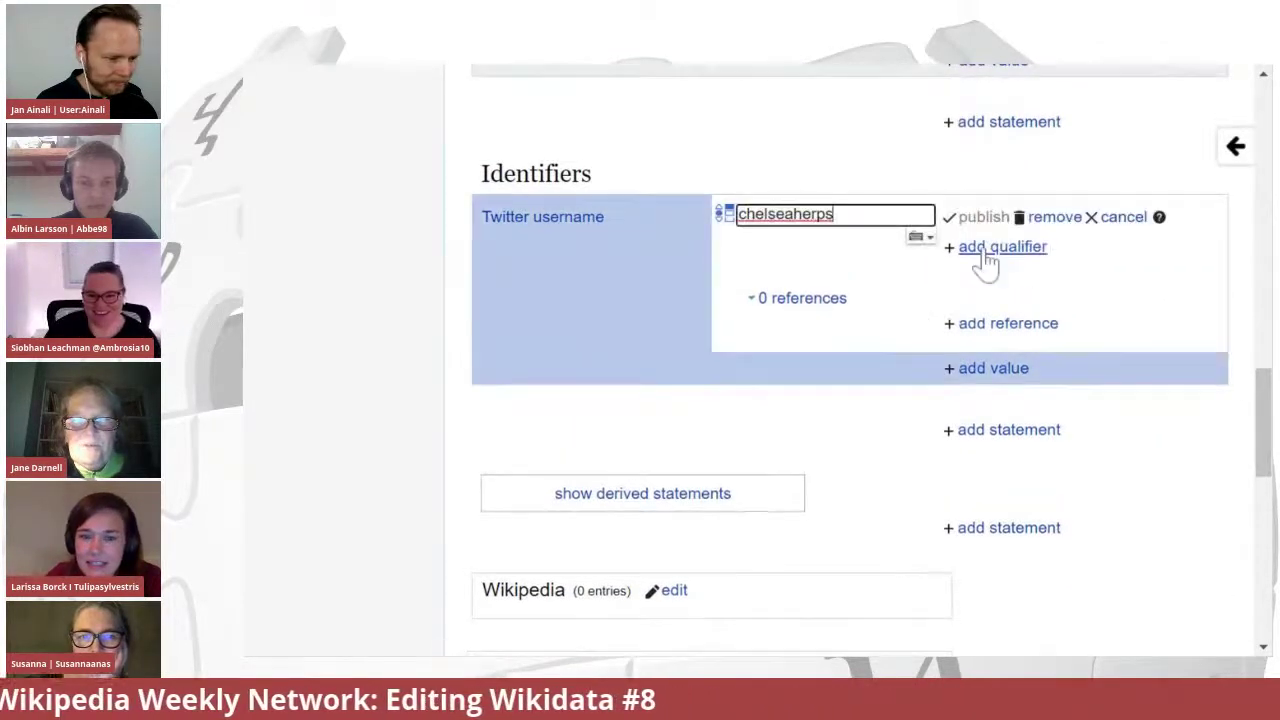
{"action": "left_click", "coordinate": [990, 250]}
{"action": "type", "text": "start"}
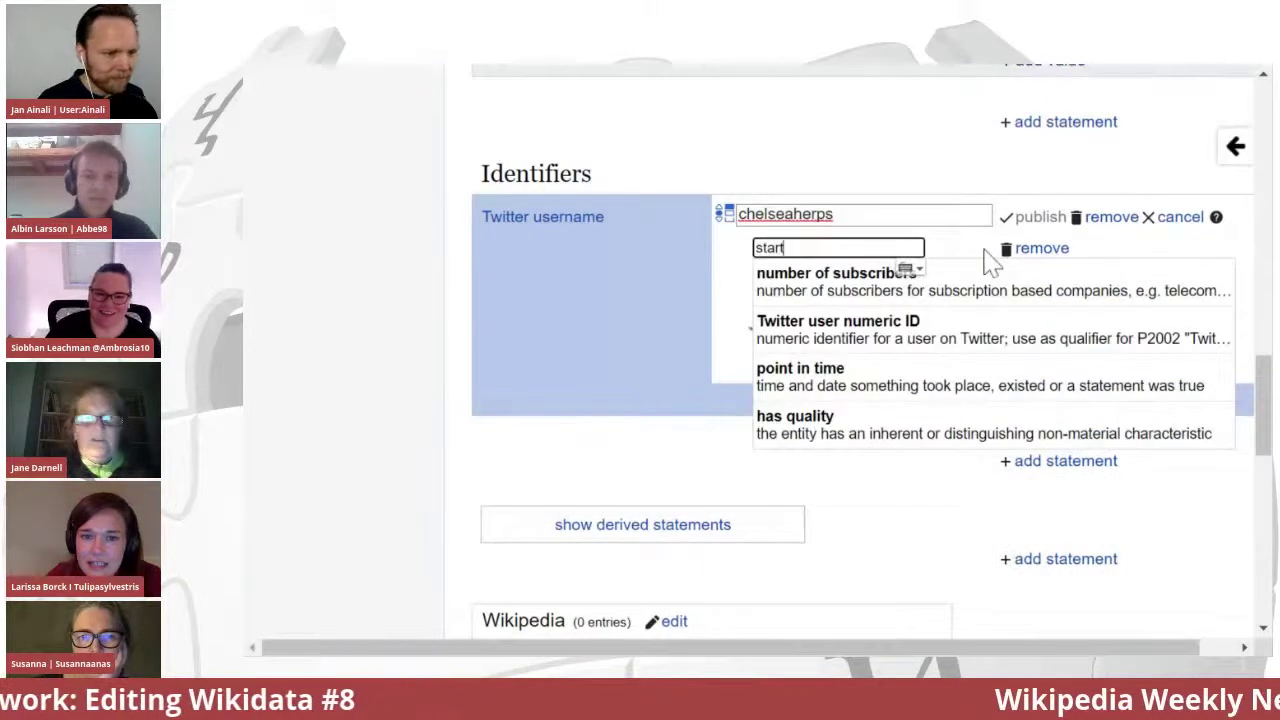
{"action": "left_click", "coordinate": [810, 288]}
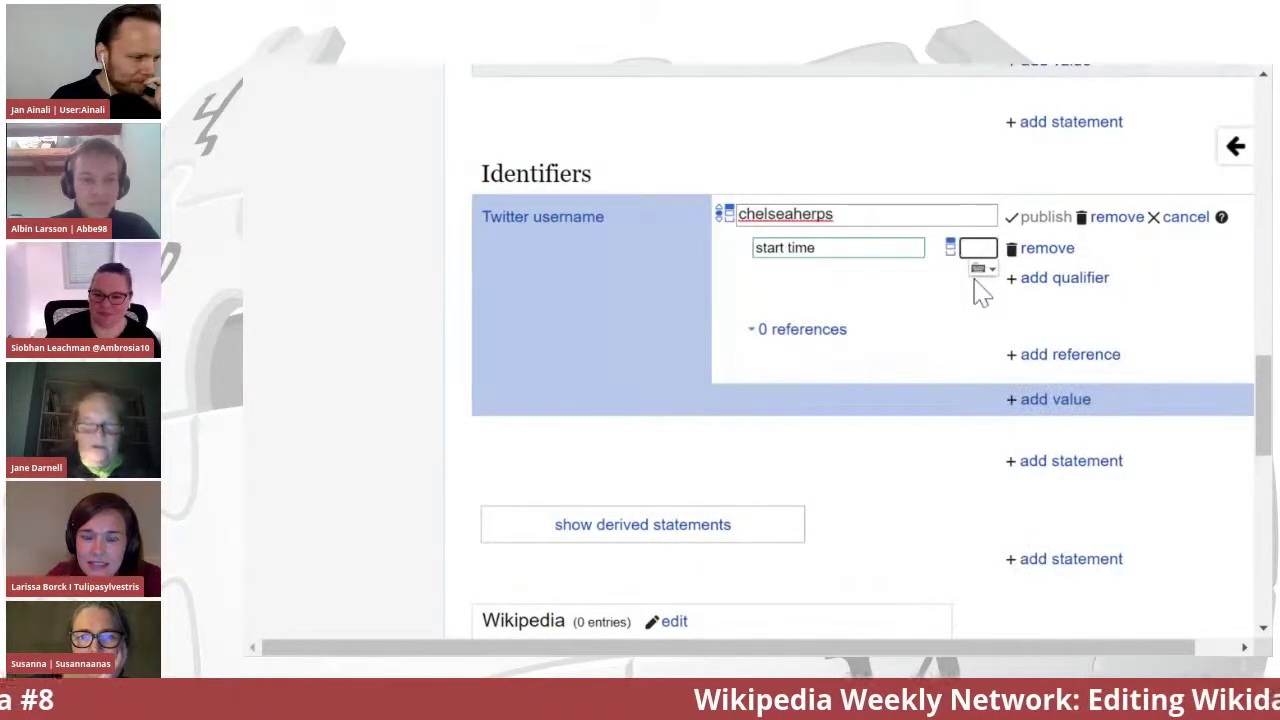
{"action": "type", "text": "octo"}
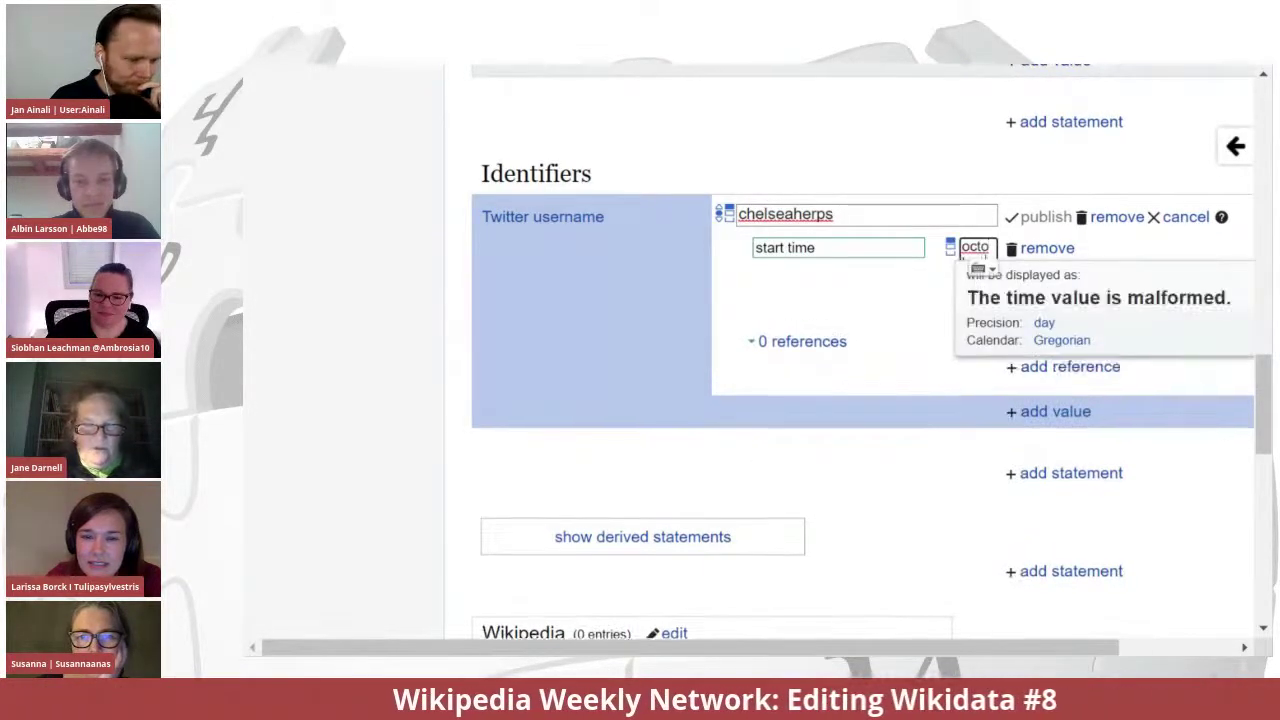
{"action": "type", "text": "ber 2015"}
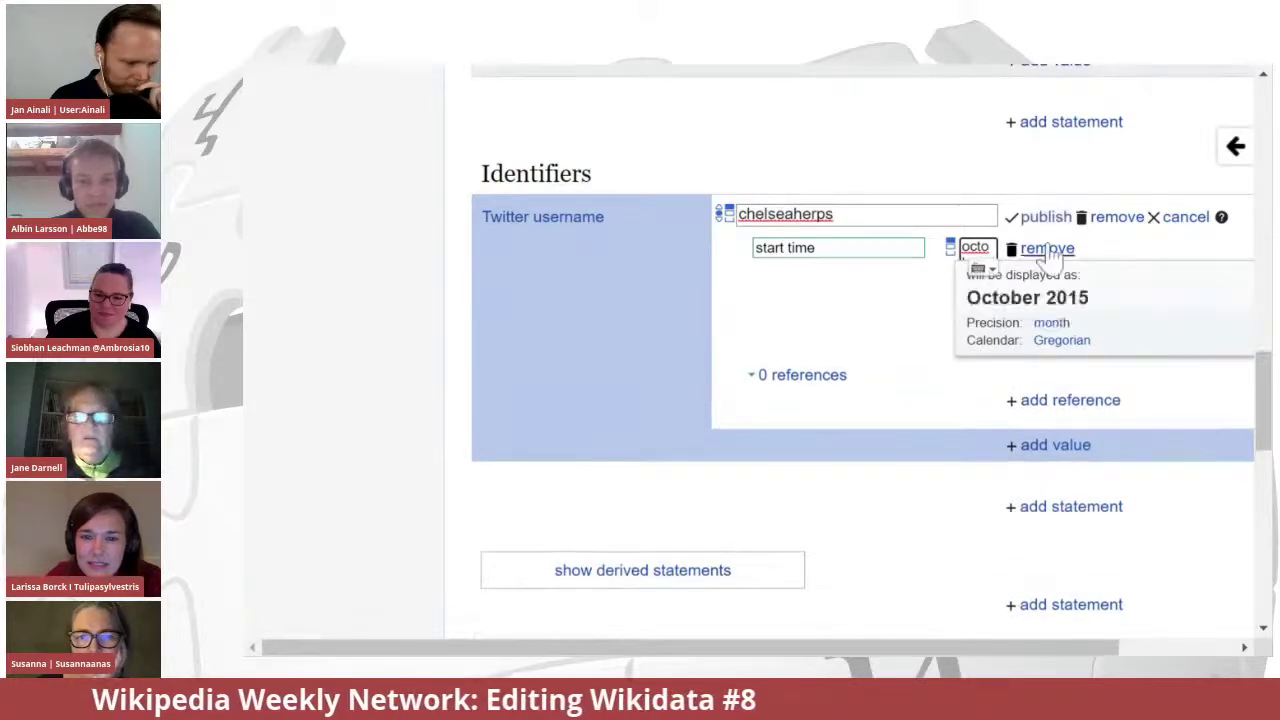
{"action": "left_click", "coordinate": [1040, 217]}
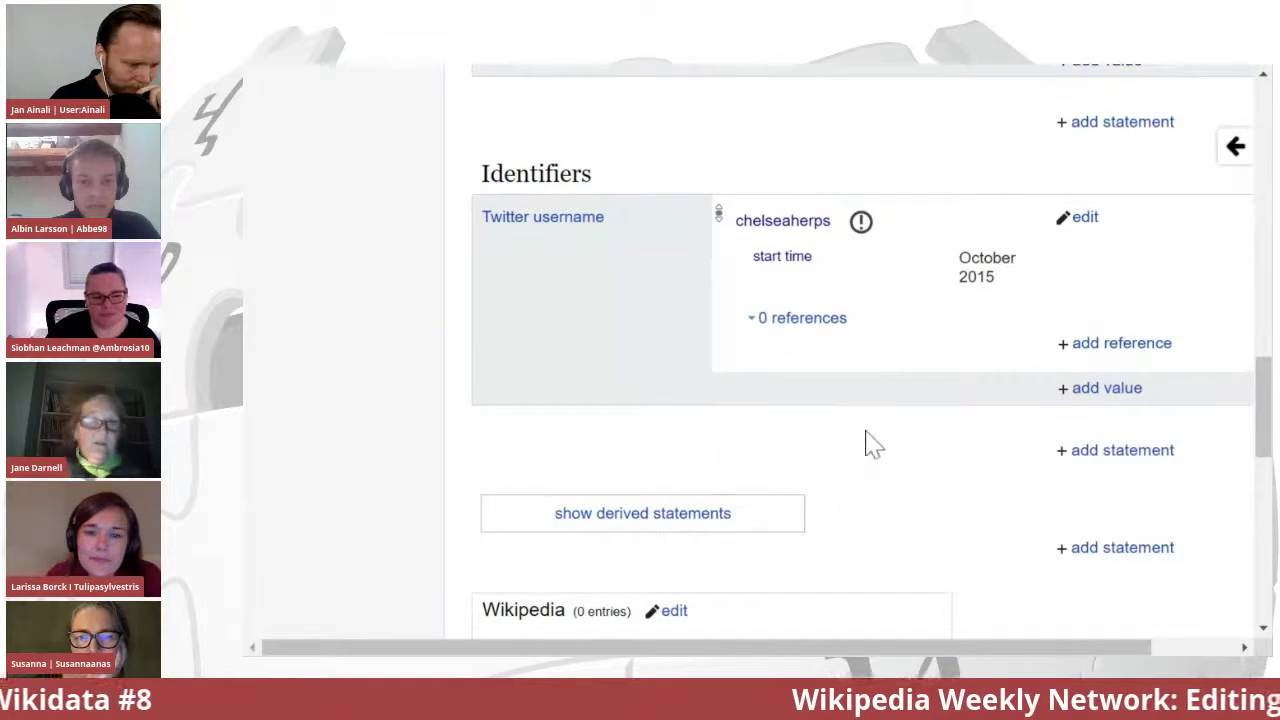
- Add a "country of citizenship" statement with the value Dominican Republic and publish it
{"action": "left_click_drag", "start_coordinate": [1267, 430], "coordinate": [1237, 397]}
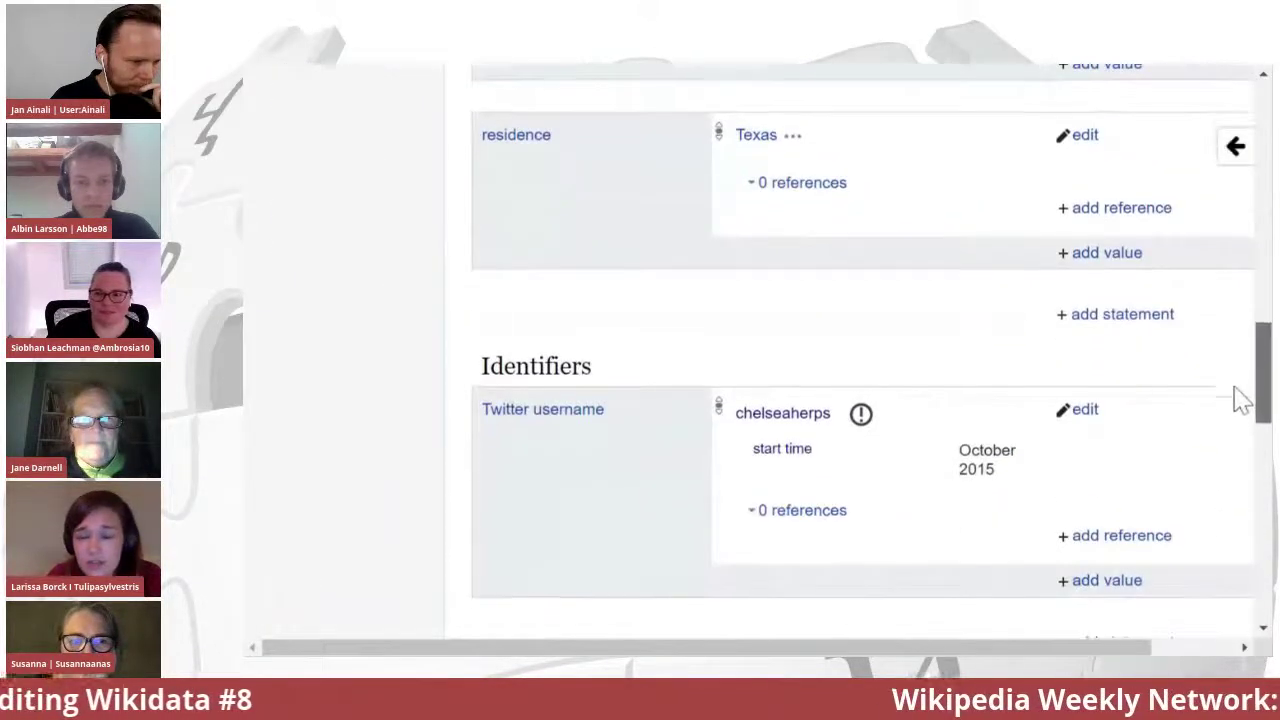
{"action": "left_click", "coordinate": [1120, 322]}
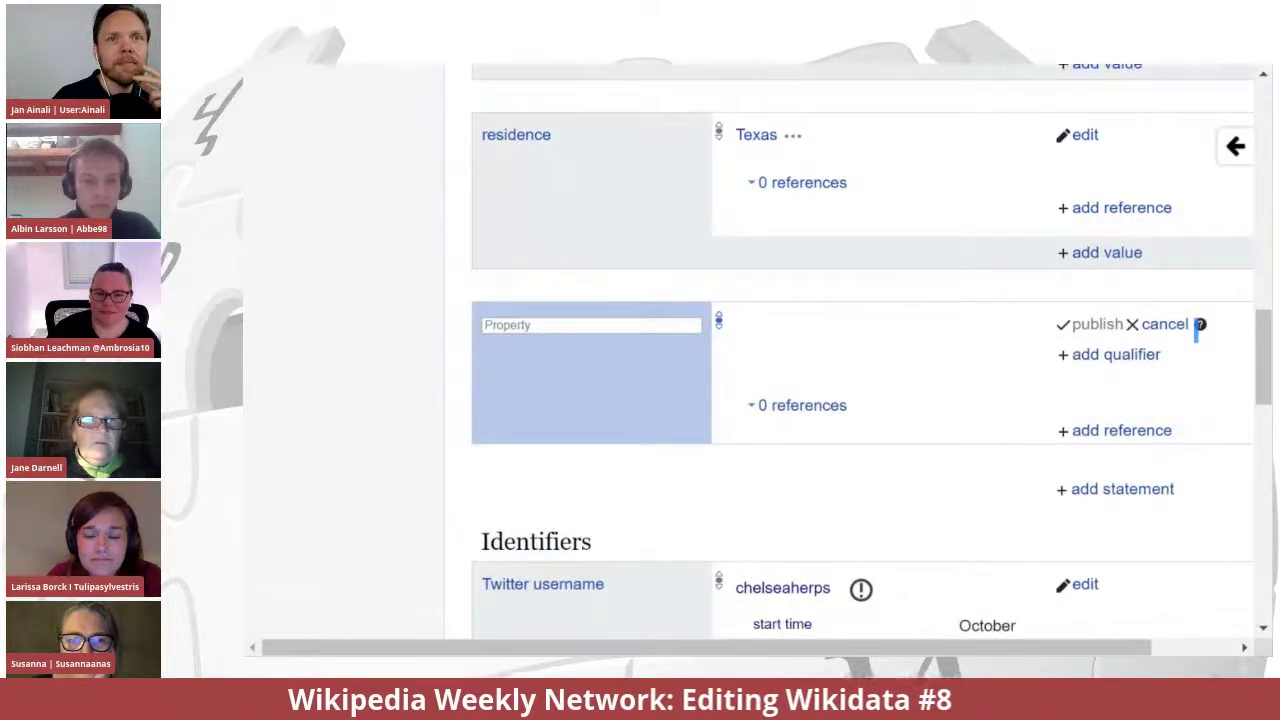
{"action": "left_click", "coordinate": [600, 325]}
{"action": "type", "text": "country"}
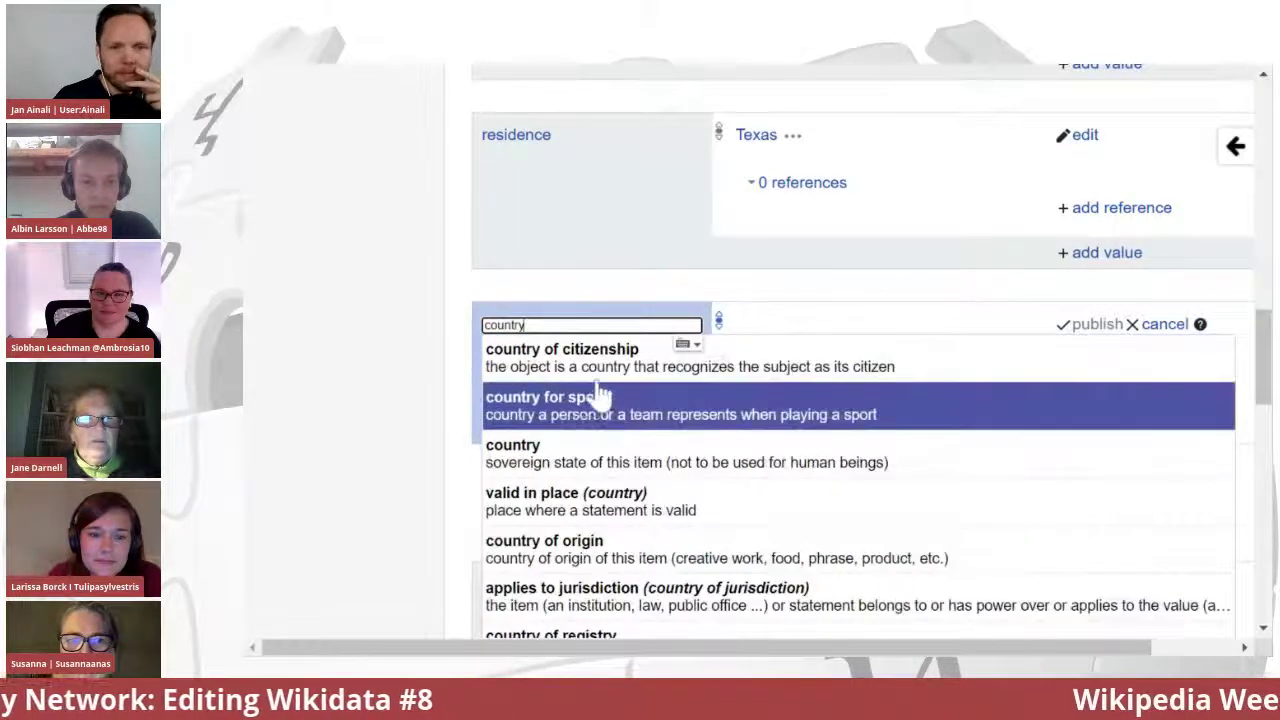
{"action": "left_click", "coordinate": [600, 357]}
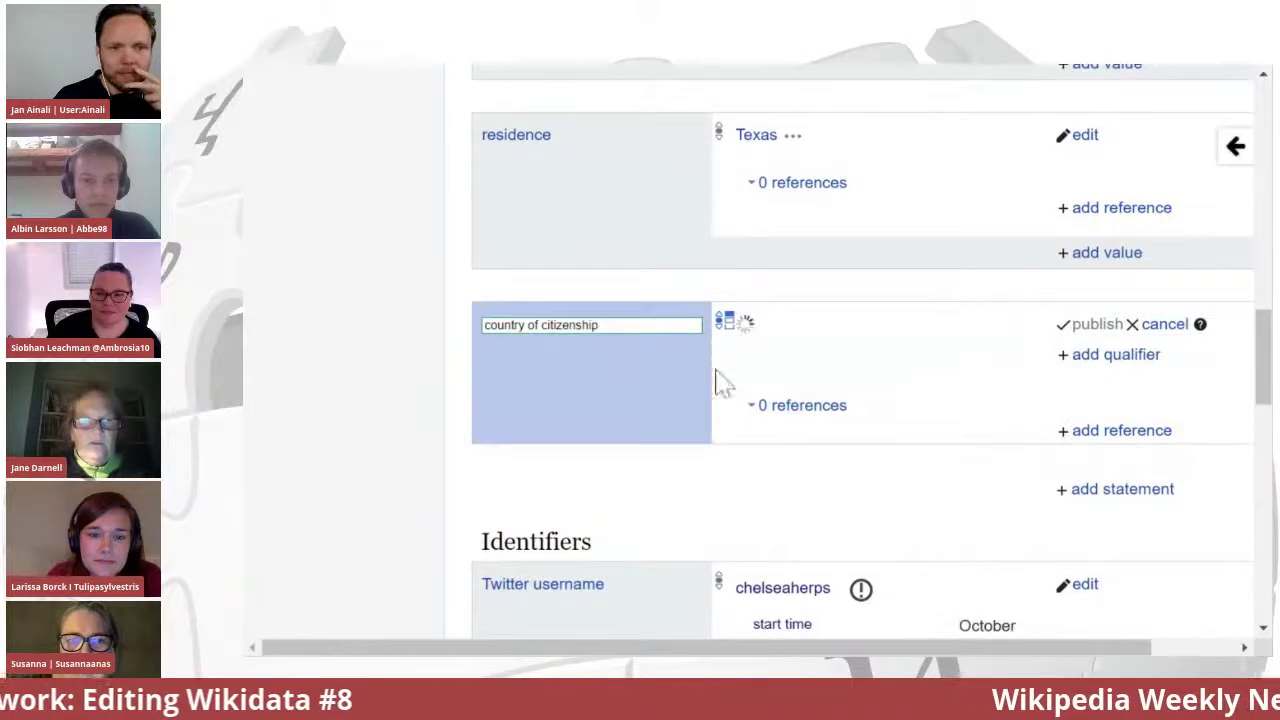
{"action": "type", "text": "dominican r"}
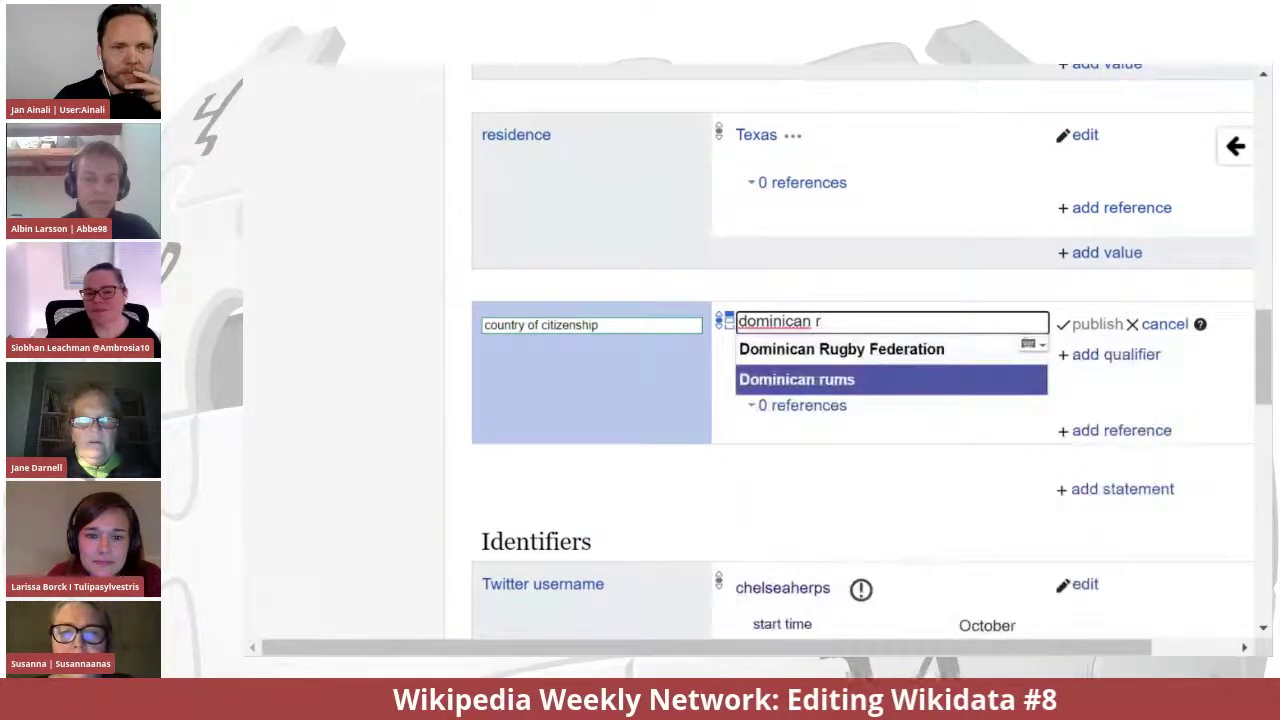
{"action": "left_click", "coordinate": [800, 375]}
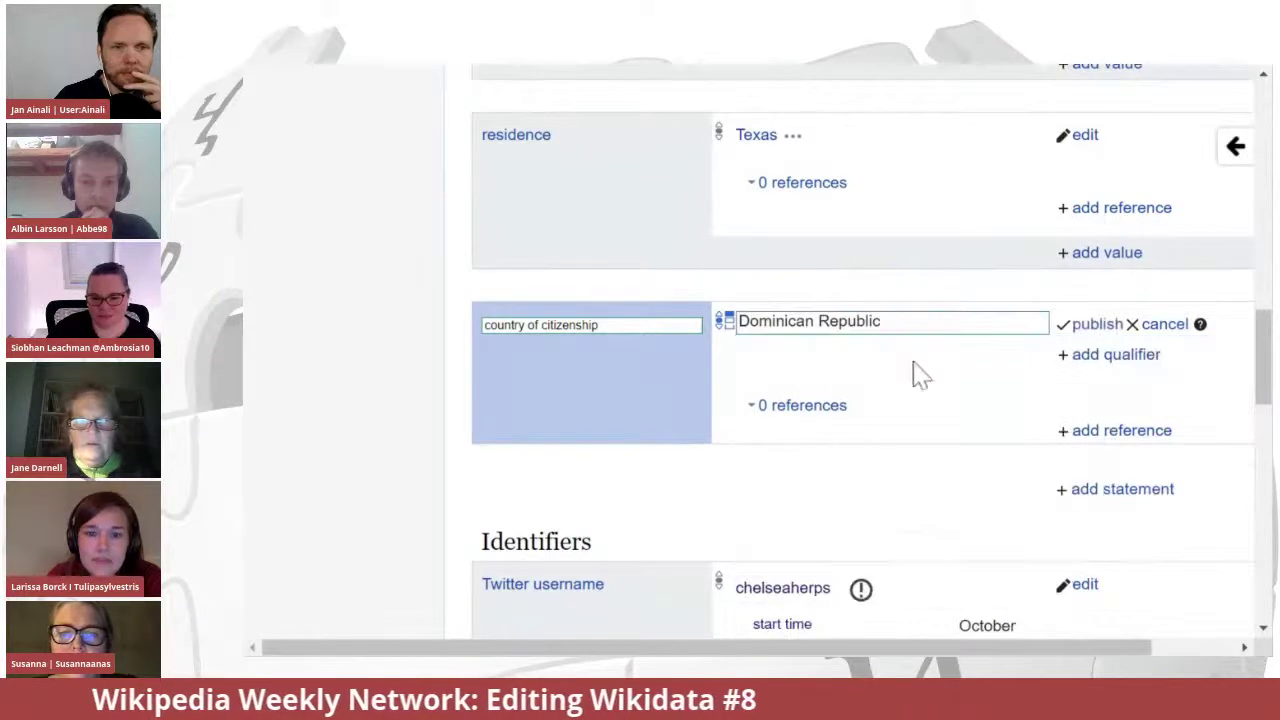
{"action": "left_click", "coordinate": [1090, 327]}
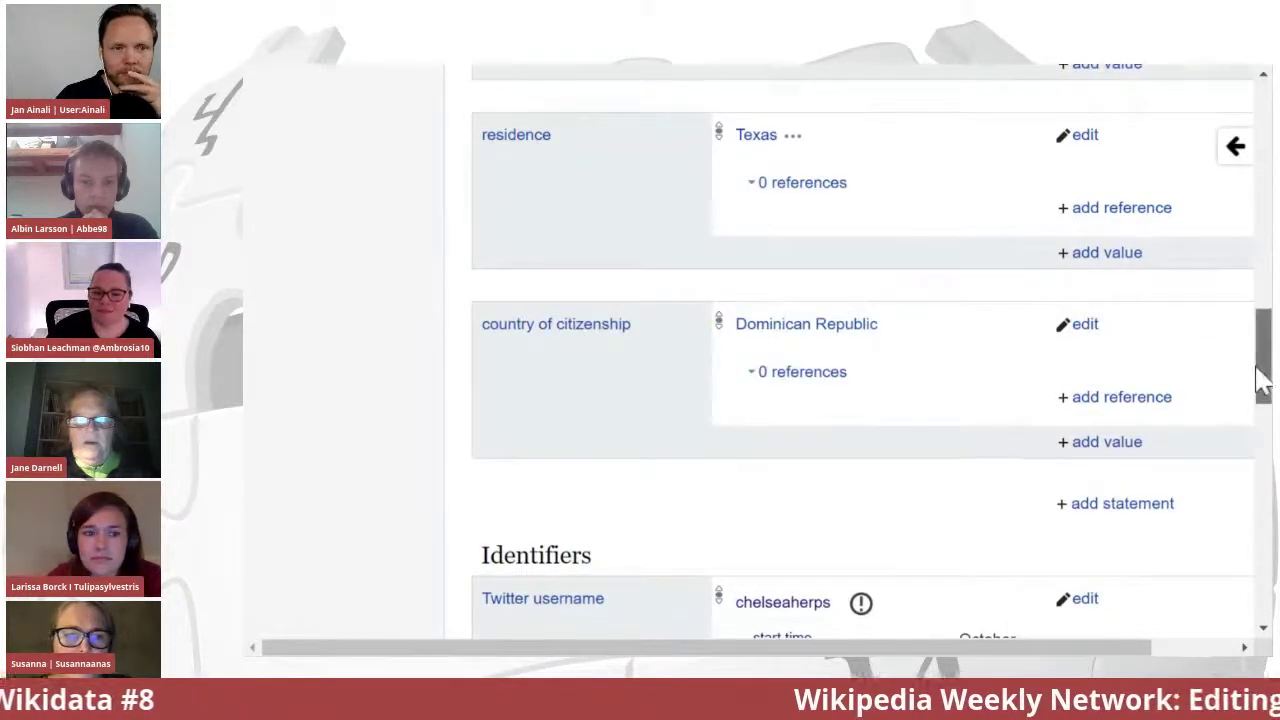
- Add a "notable work" statement with Black Birders Week as its value and publish it
{"action": "scroll", "coordinate": [1262, 385], "scroll_direction": "down", "scroll_amount": 3}
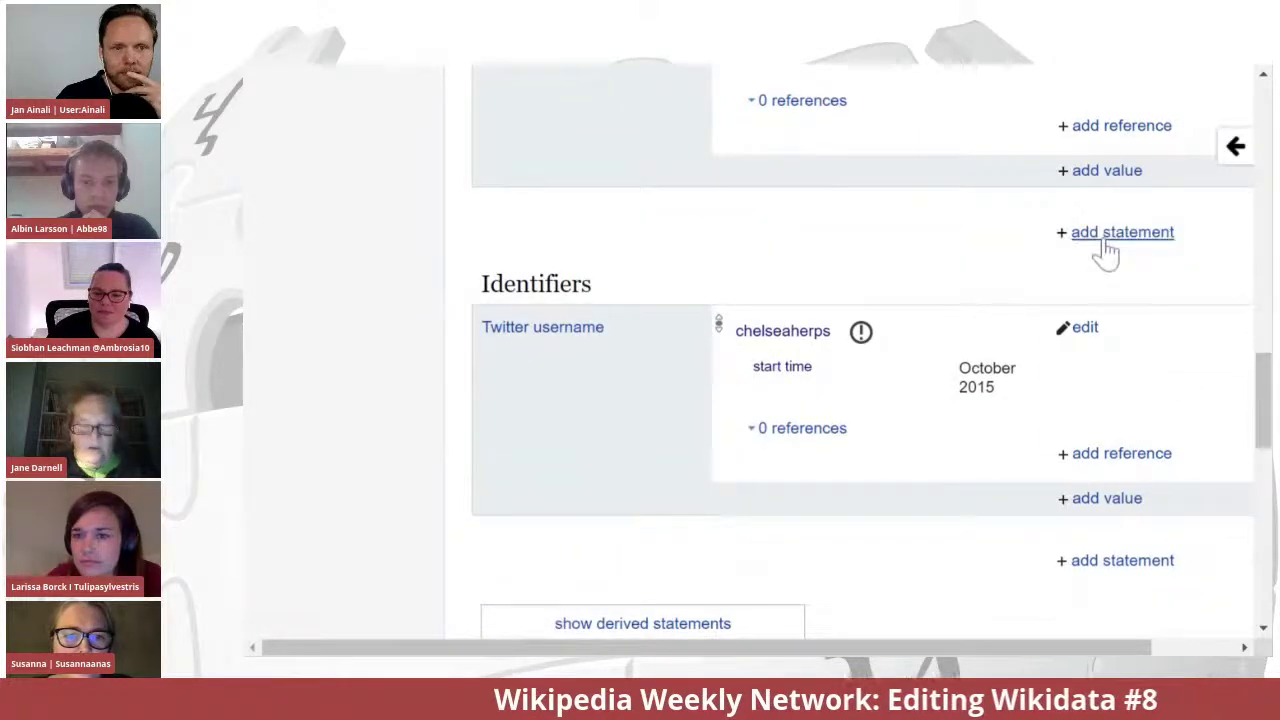
{"action": "left_click", "coordinate": [1104, 240]}
{"action": "type", "text": "notable"}
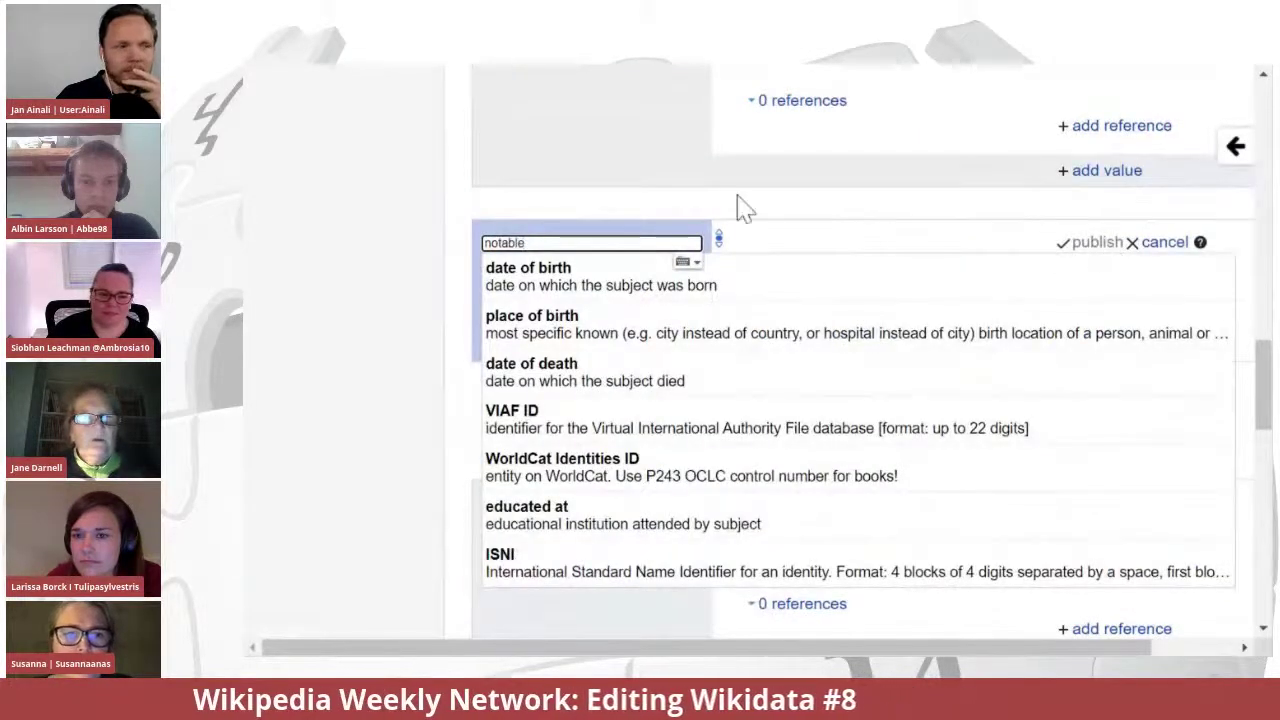
{"action": "left_click", "coordinate": [592, 377]}
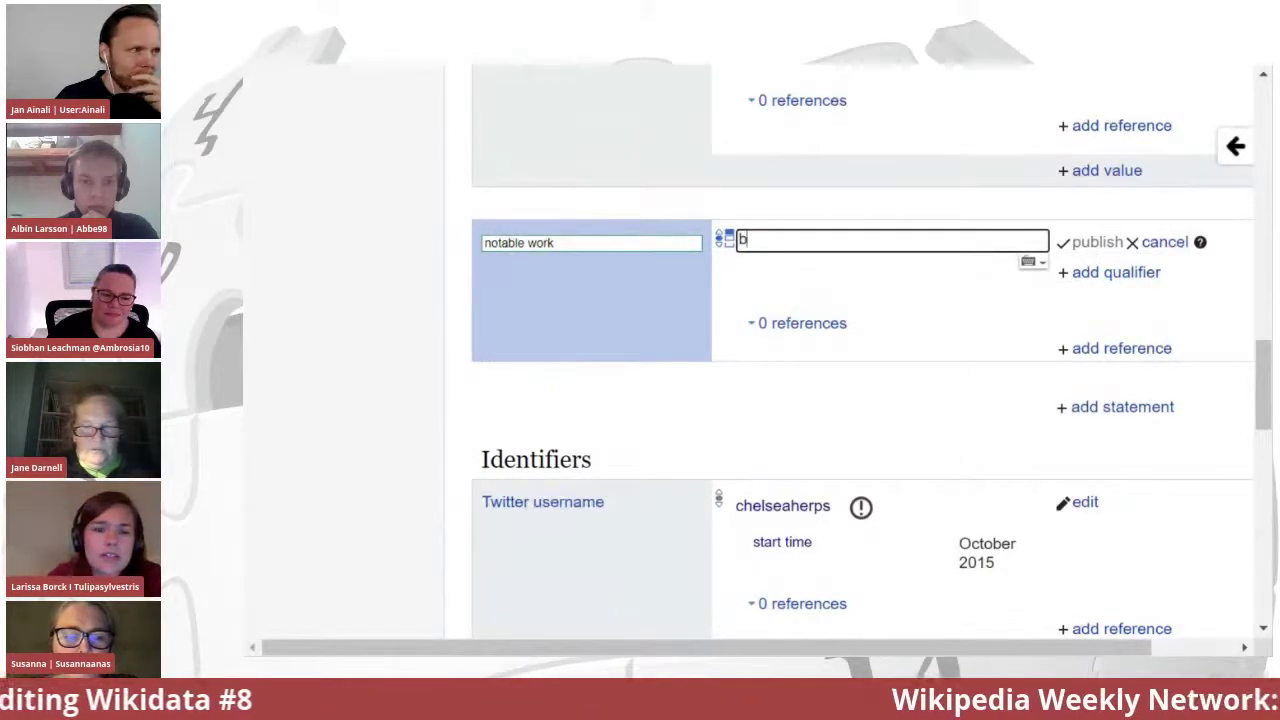
{"action": "type", "text": "ck "}
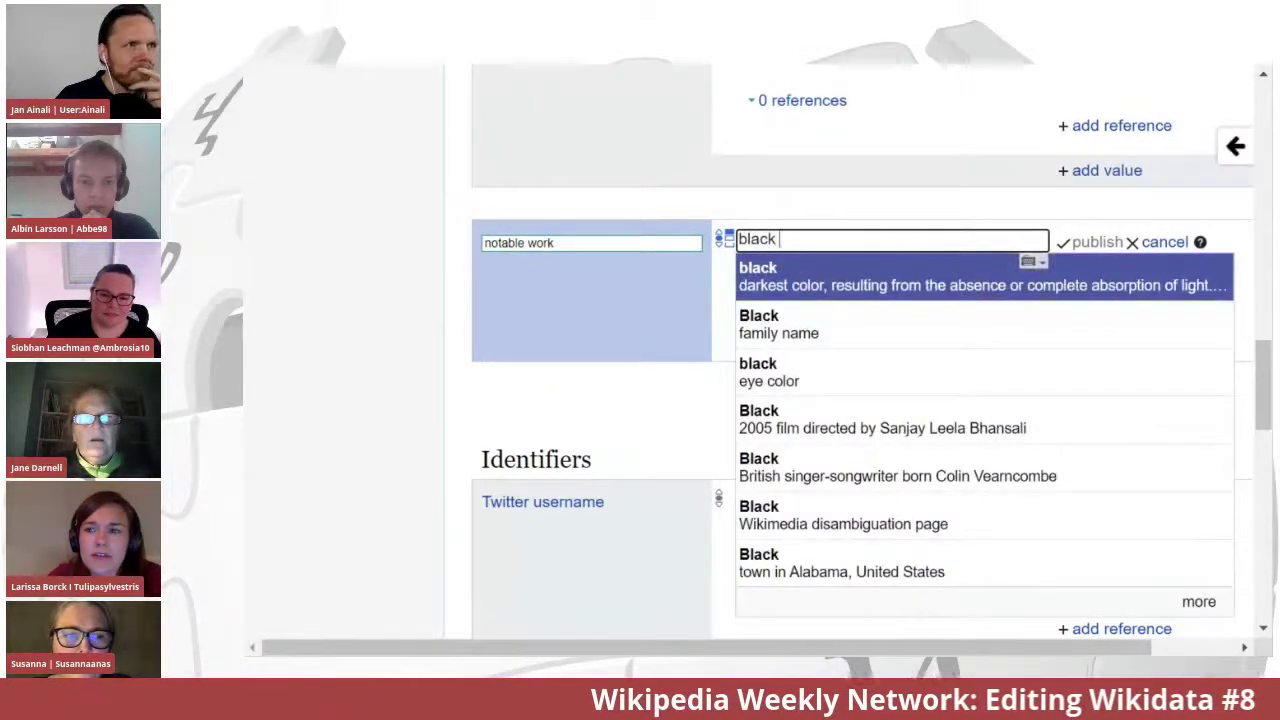
{"action": "type", "text": "bird"}
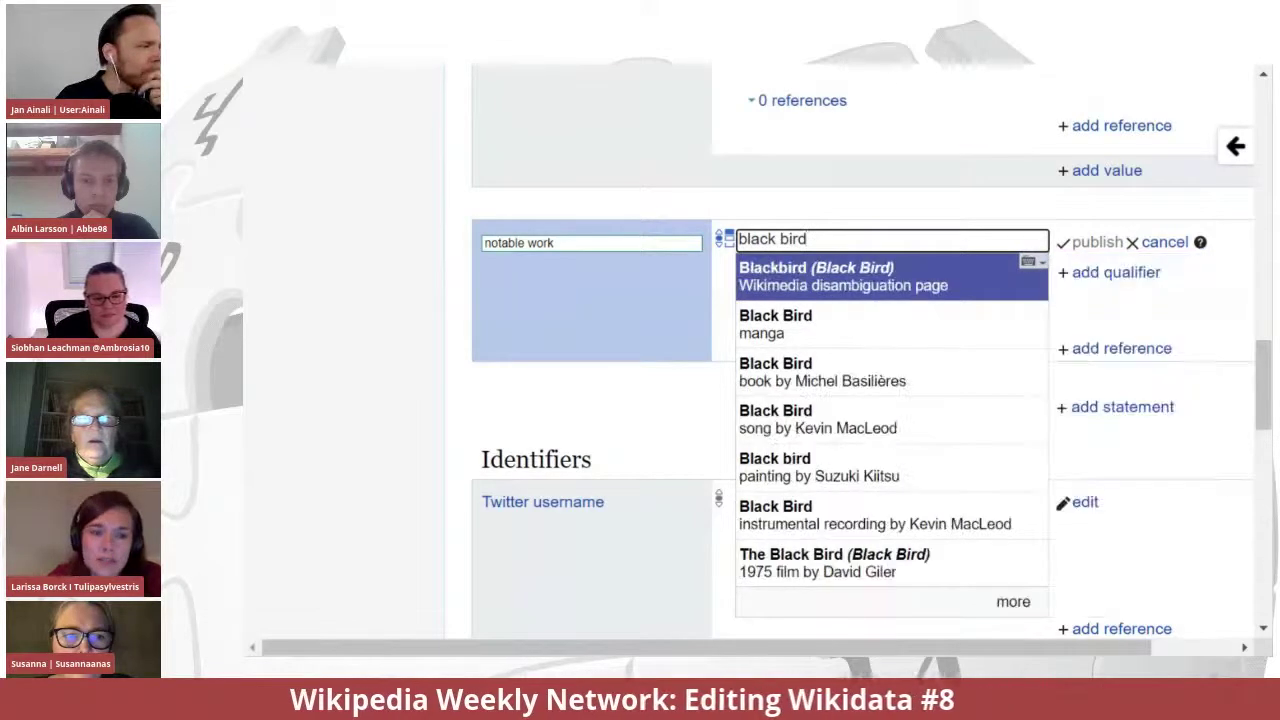
{"action": "type", "text": "er's "}
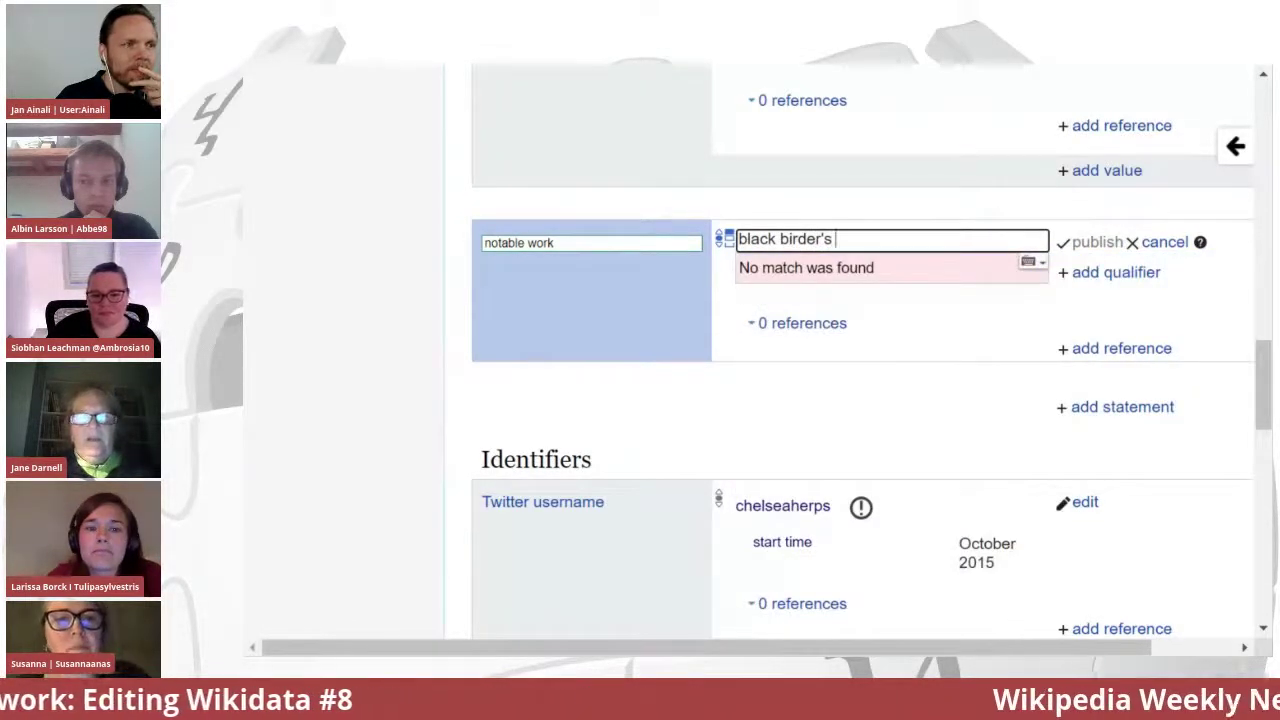
{"action": "type", "text": "week"}
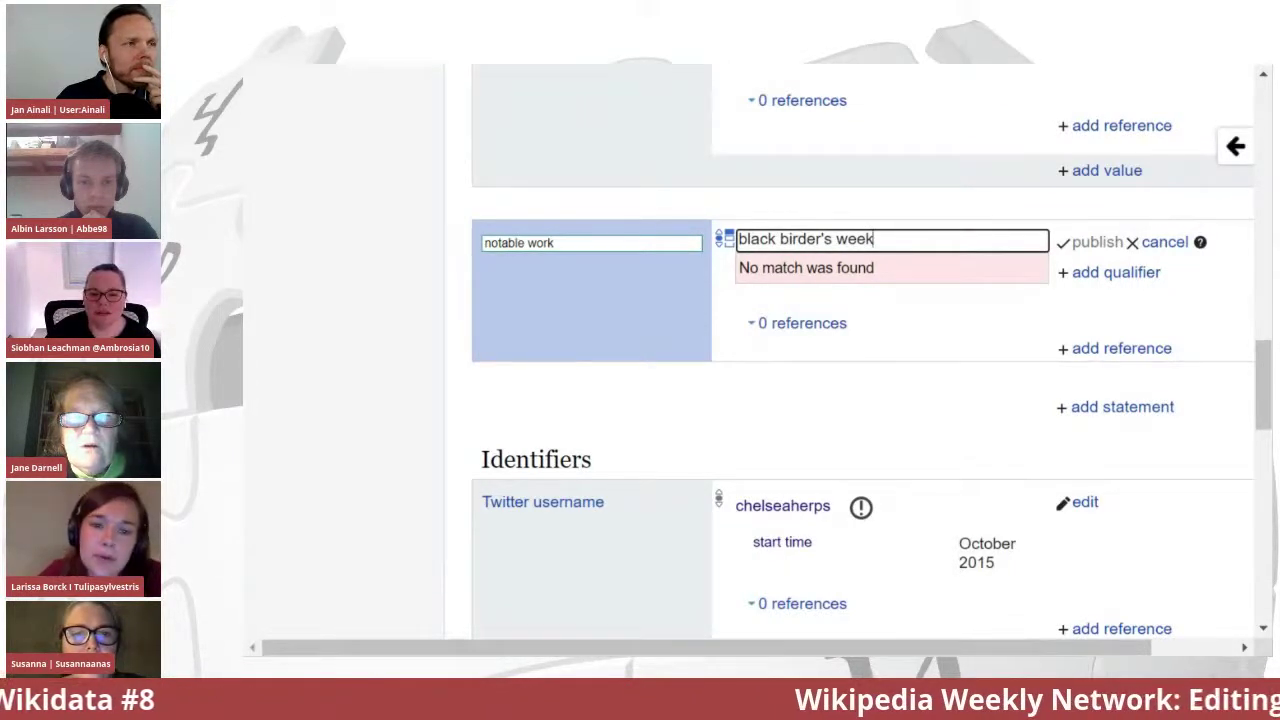
{"action": "key", "text": "BackSpace"}
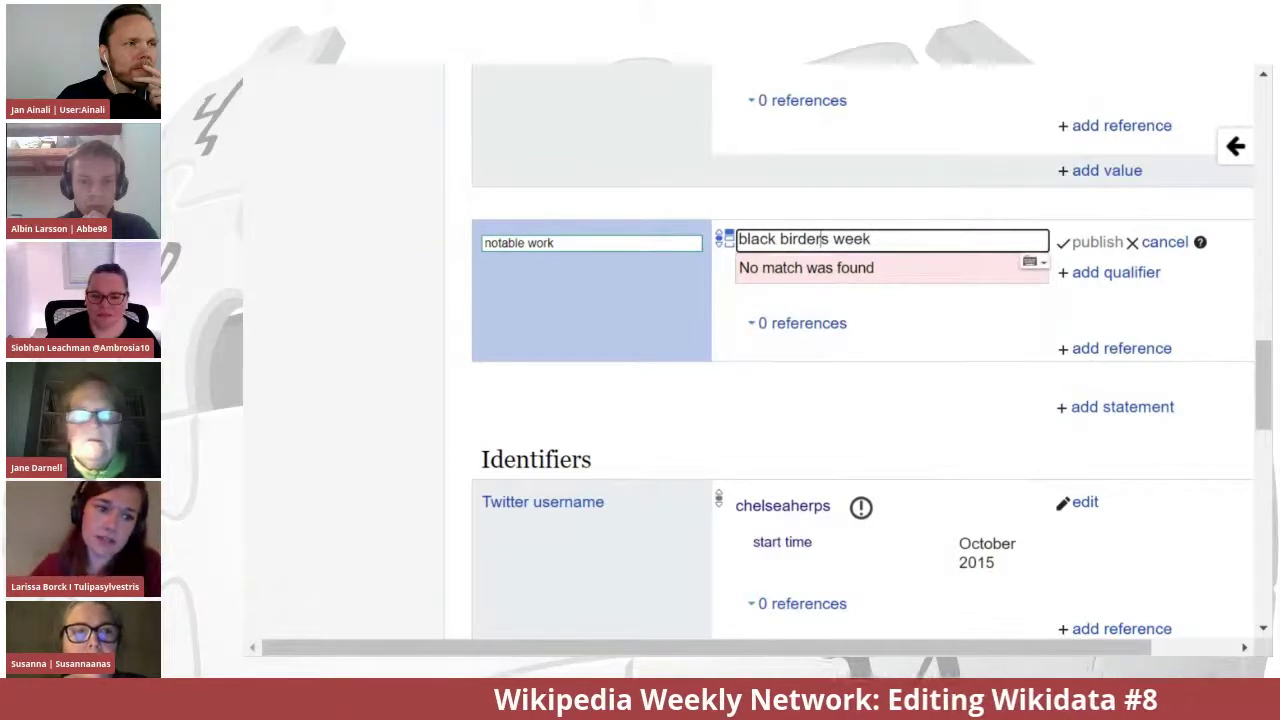
{"action": "left_click", "coordinate": [837, 284]}
{"action": "left_click", "coordinate": [1095, 245]}
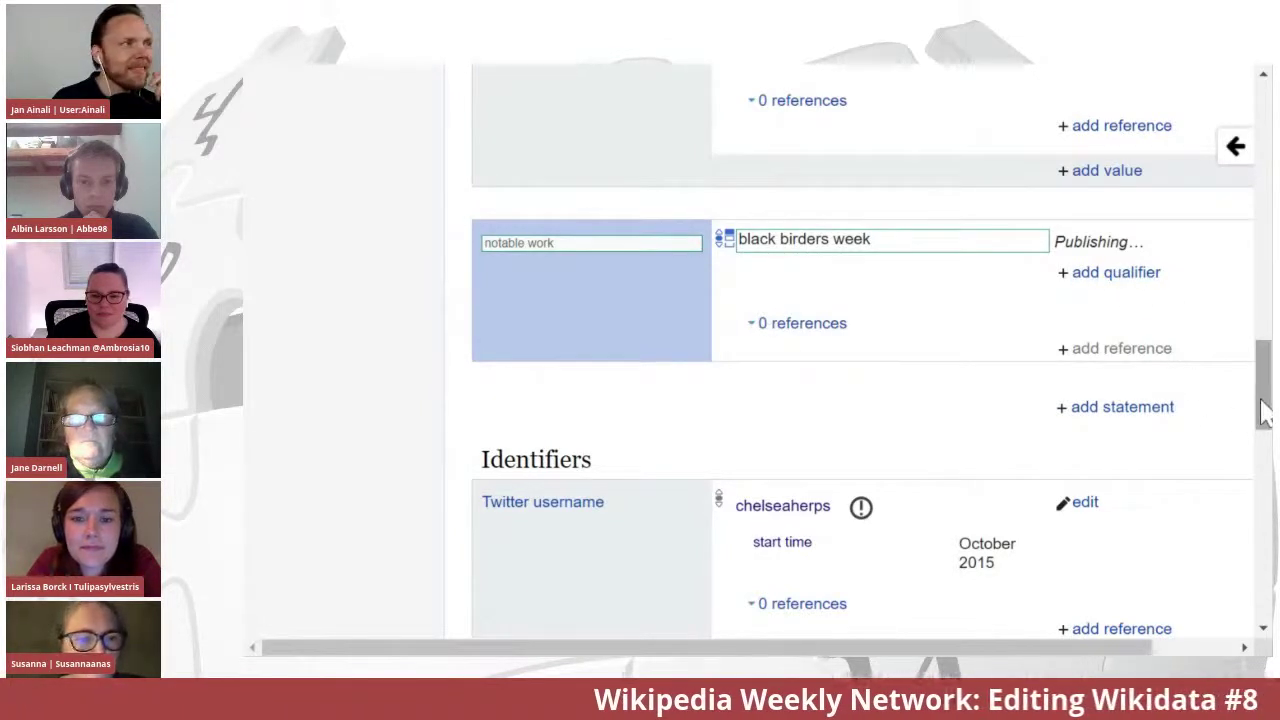
- Change the "country of citizenship" value to Dominica, the island sovereign state in the Caribbean Sea, and publish the correction
{"action": "left_click_drag", "start_coordinate": [1265, 410], "coordinate": [1265, 385]}
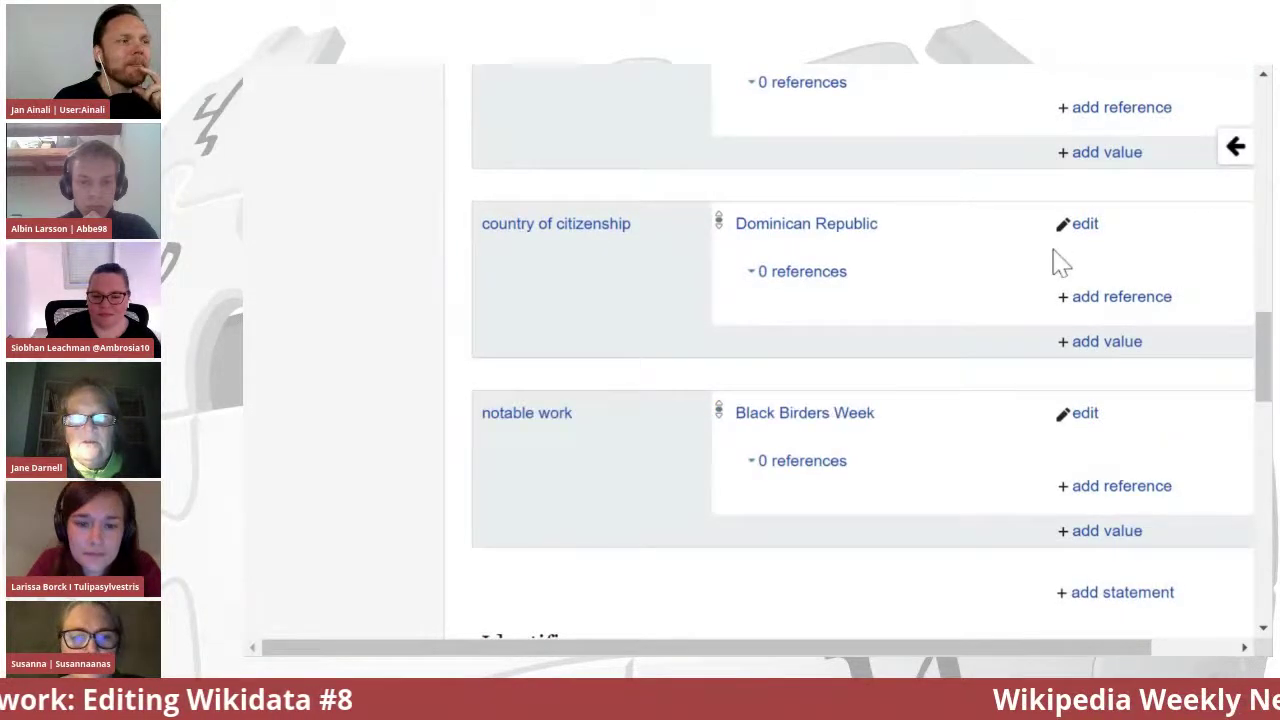
{"action": "left_click", "coordinate": [1082, 224]}
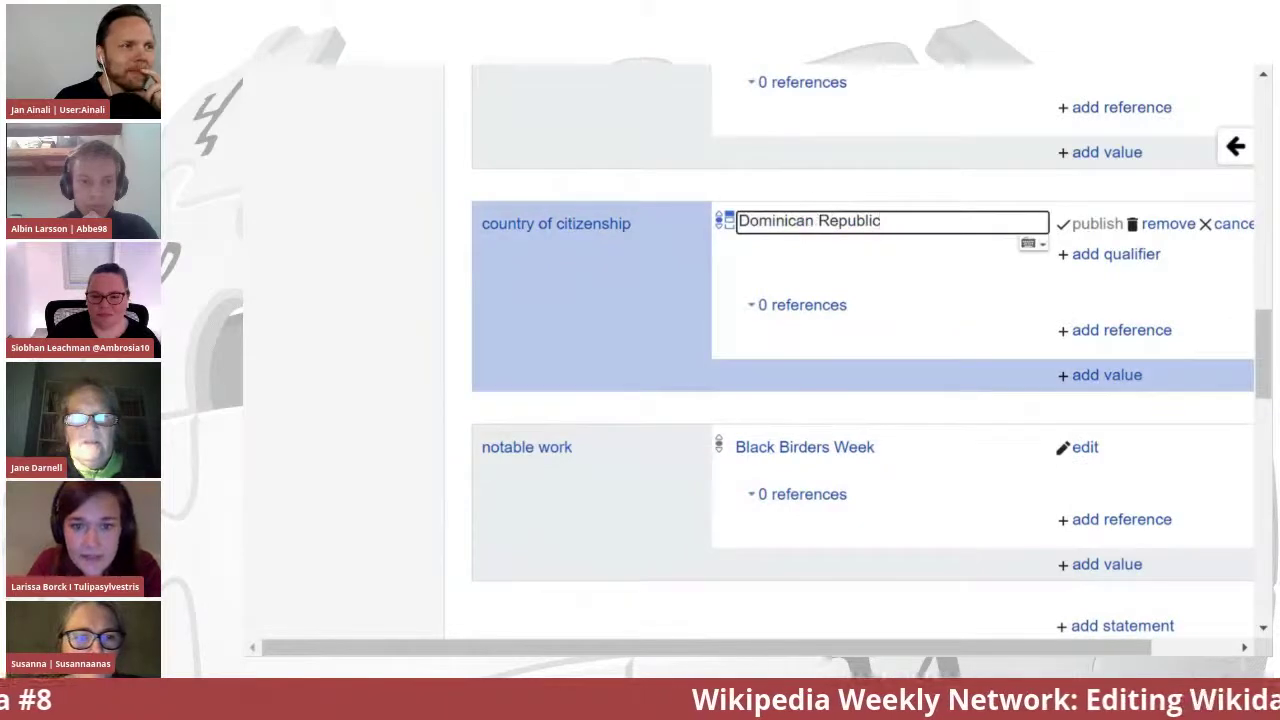
{"action": "key", "text": "shift+Left"}
{"action": "key", "text": "shift+Left"}
{"action": "key", "text": "shift+Left"}
{"action": "key", "text": "shift+Left"}
{"action": "key", "text": "shift+Left"}
{"action": "key", "text": "shift+Left"}
{"action": "key", "text": "shift+Left"}
{"action": "key", "text": "shift+Left"}
{"action": "key", "text": "shift+Left"}
{"action": "key", "text": "shift+Left"}
{"action": "key", "text": "BackSpace"}
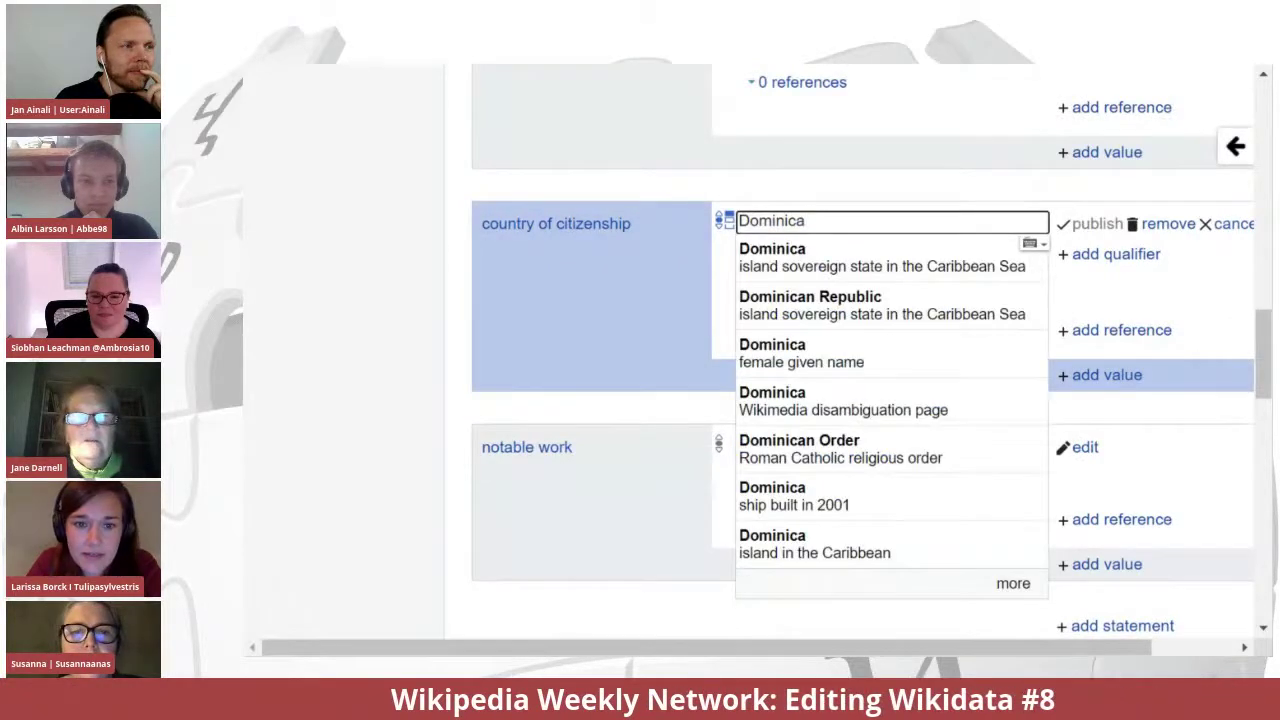
{"action": "left_click", "coordinate": [882, 268]}
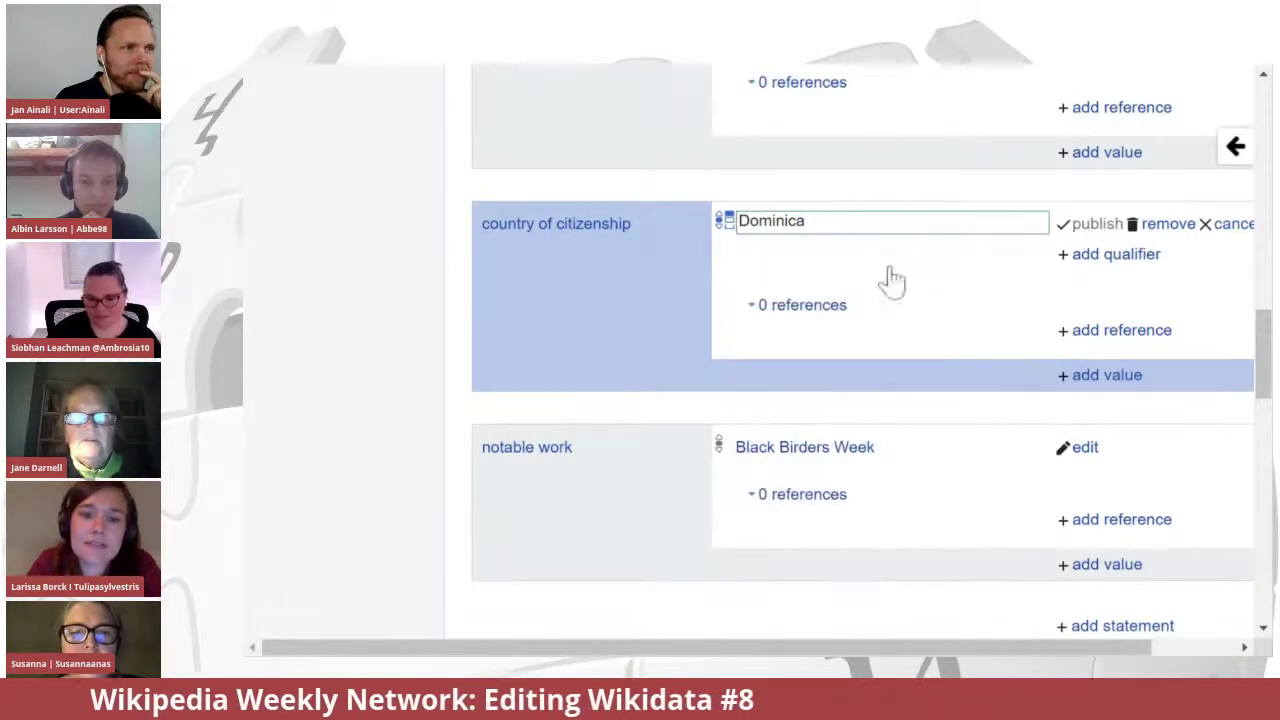
{"action": "left_click", "coordinate": [1095, 226]}
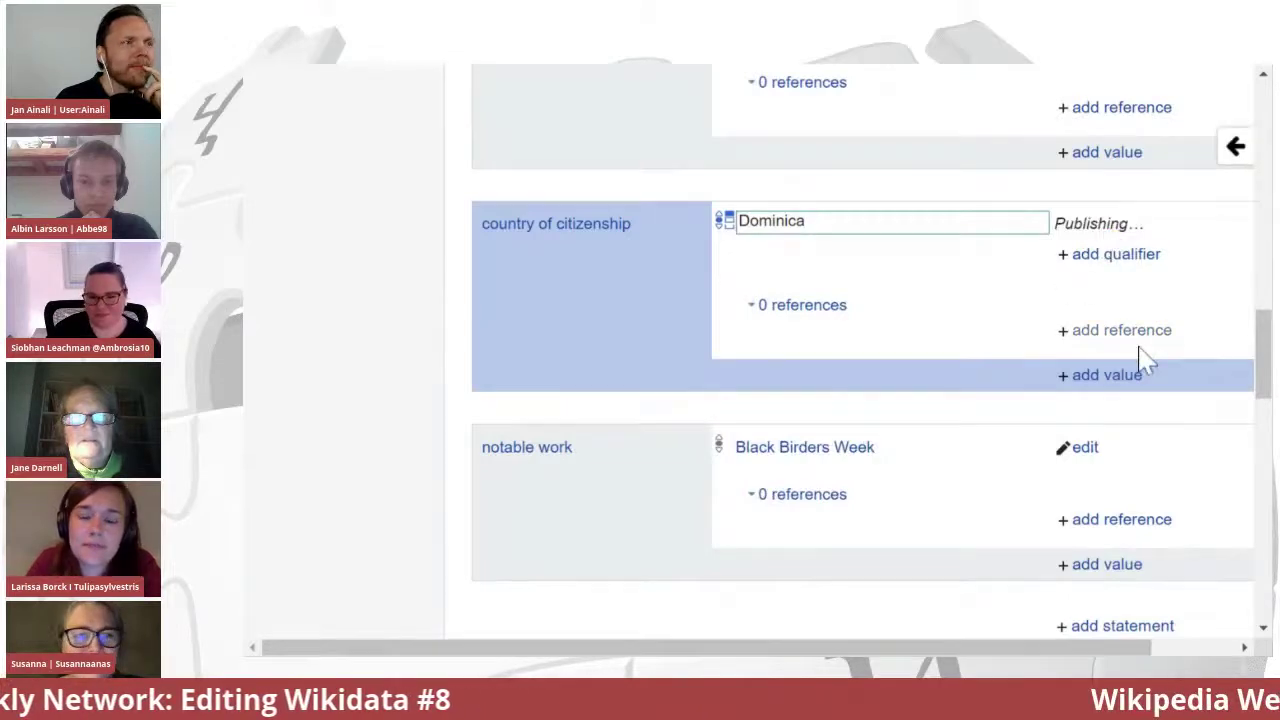
- Add a "date of birth" statement and enter only the person's decade of birth as its value
{"action": "left_click_drag", "start_coordinate": [1265, 365], "coordinate": [1235, 393]}
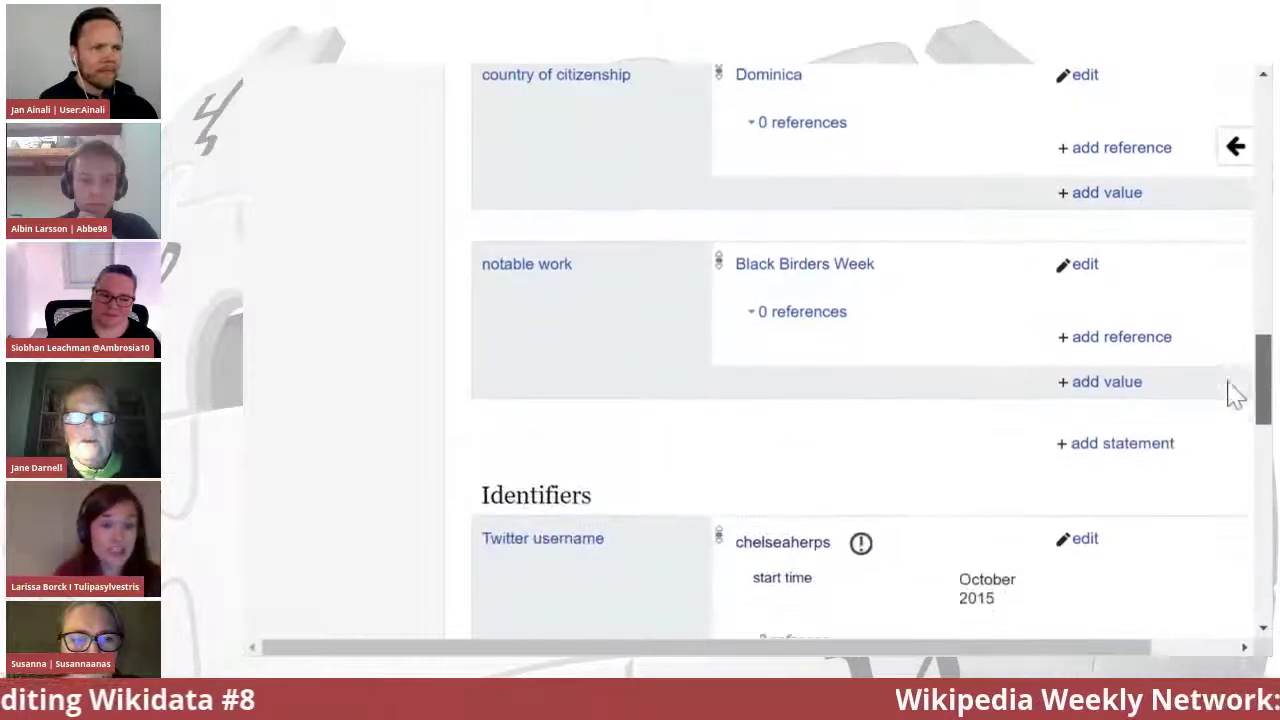
{"action": "scroll", "coordinate": [1235, 393], "scroll_direction": "down", "scroll_amount": 1}
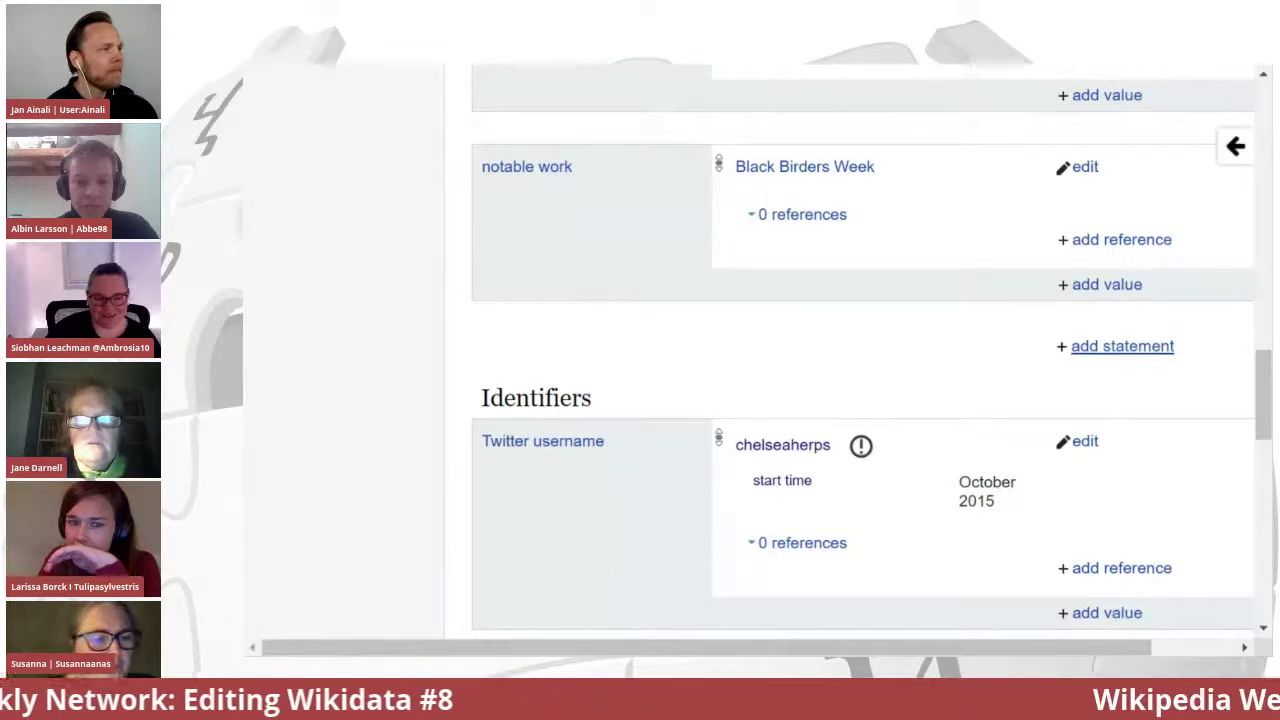
{"action": "left_click", "coordinate": [1115, 348]}
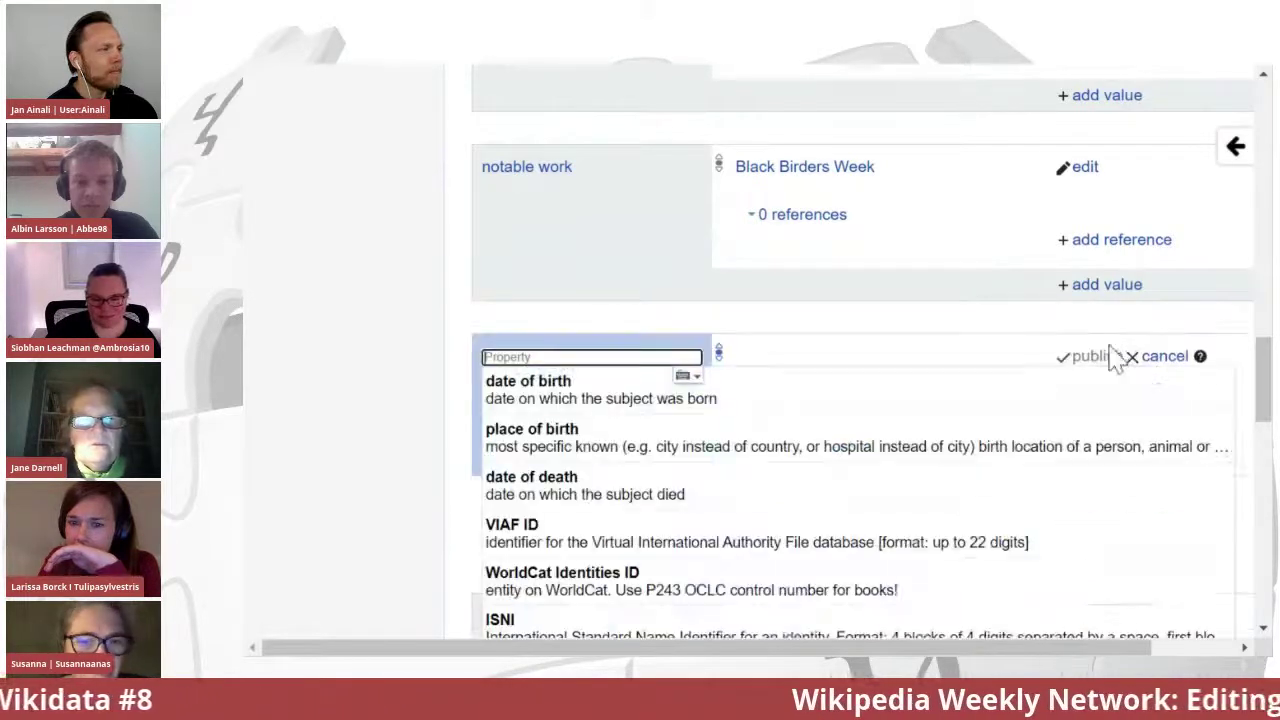
{"action": "left_click", "coordinate": [505, 395]}
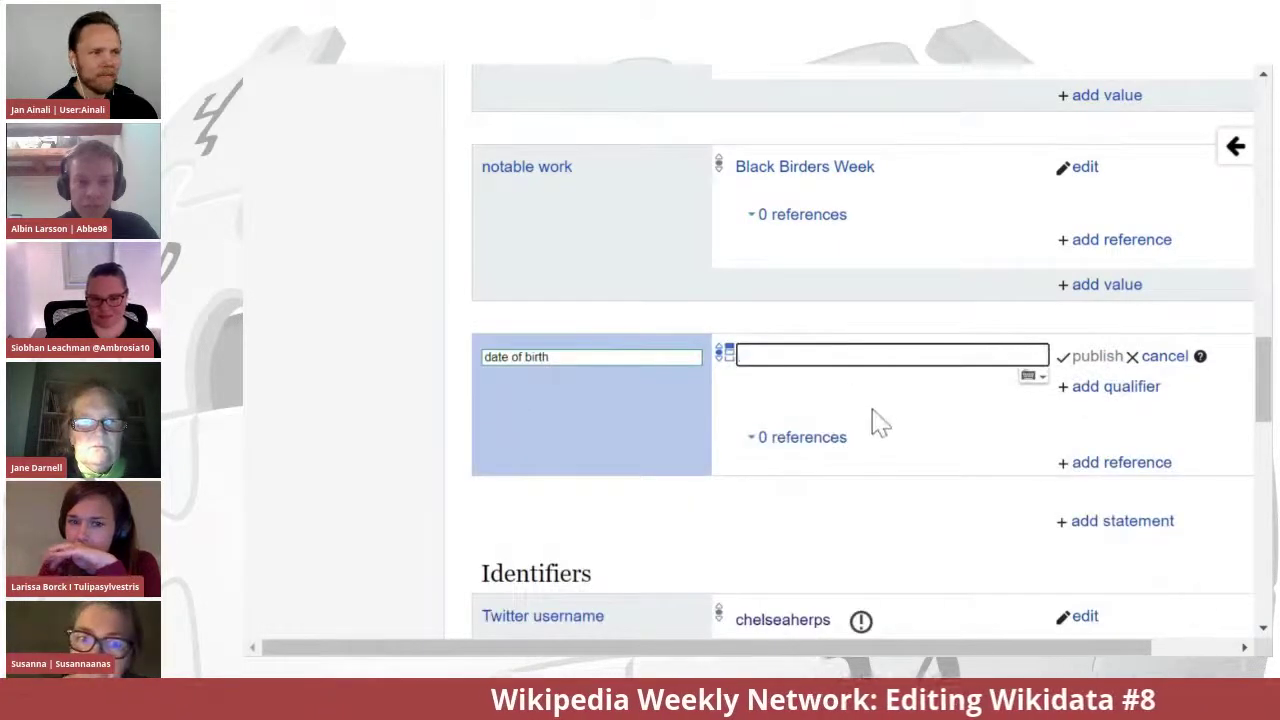
{"action": "type", "text": "19902"}
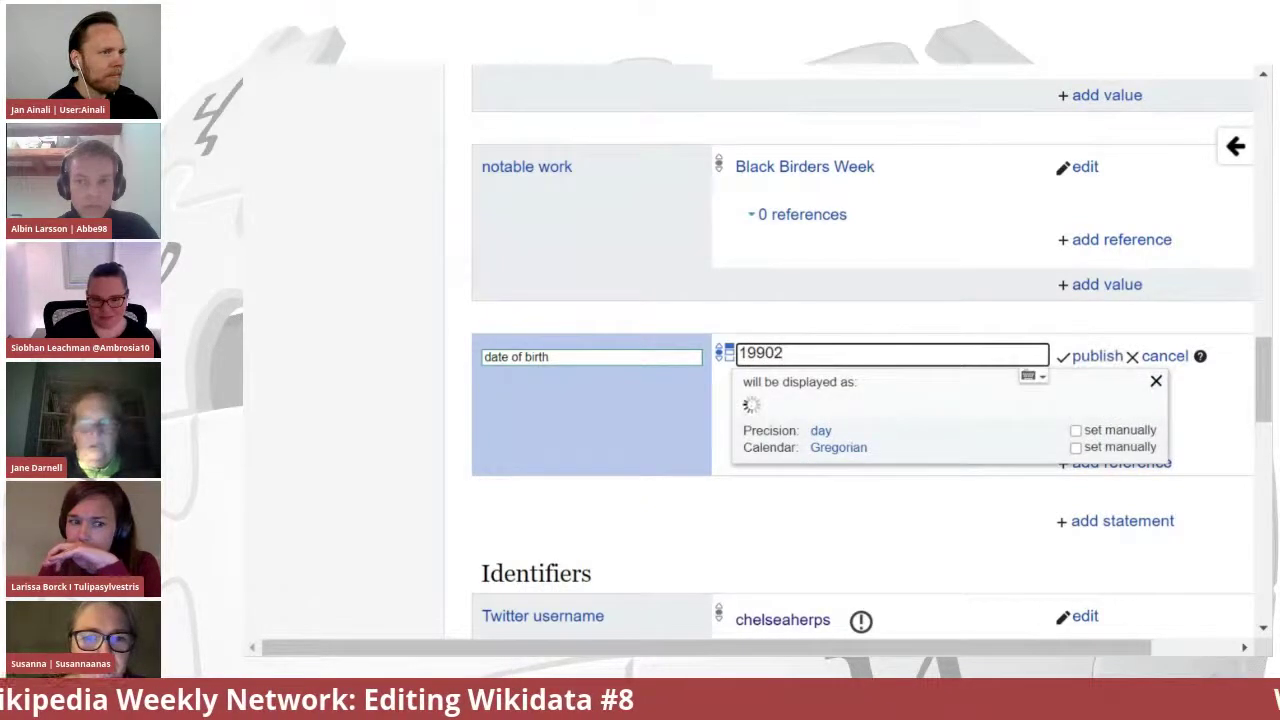
{"action": "key", "text": "BackSpace"}
{"action": "type", "text": "s"}
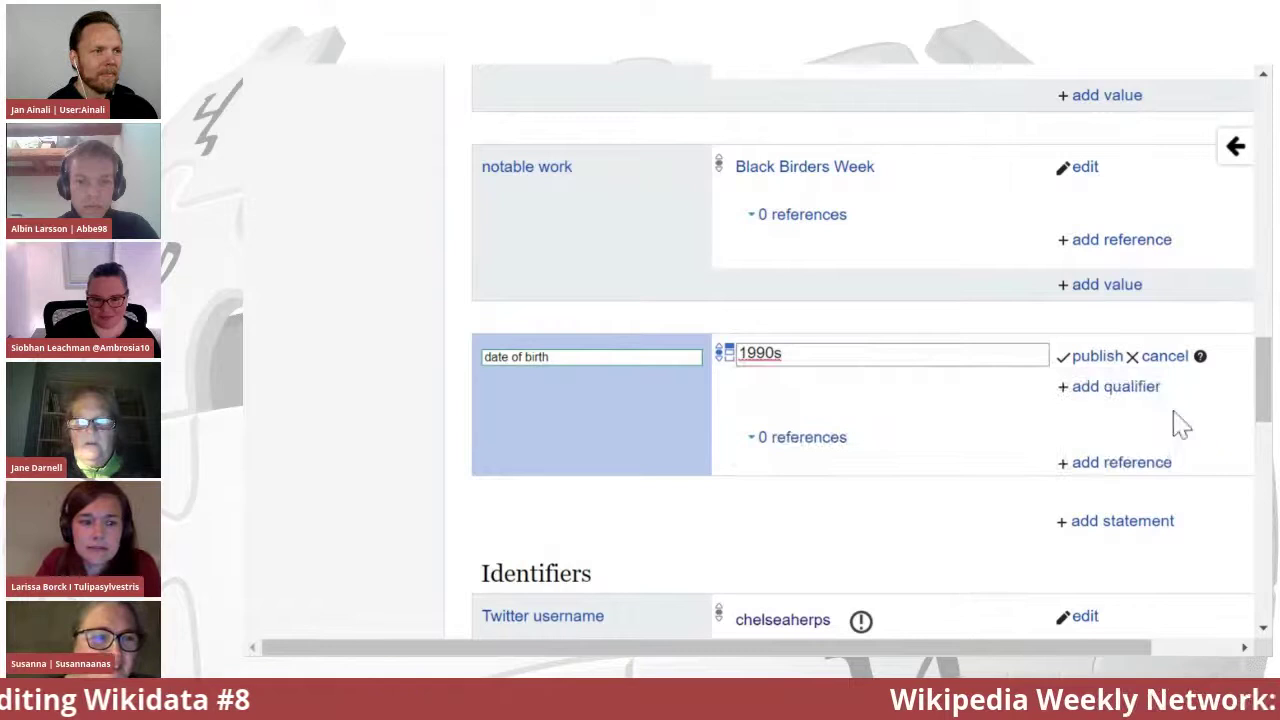
- Qualify the date of birth with "sourcing circumstances" set to circa (approximately, around) and publish the statement
{"action": "left_click", "coordinate": [1080, 390]}
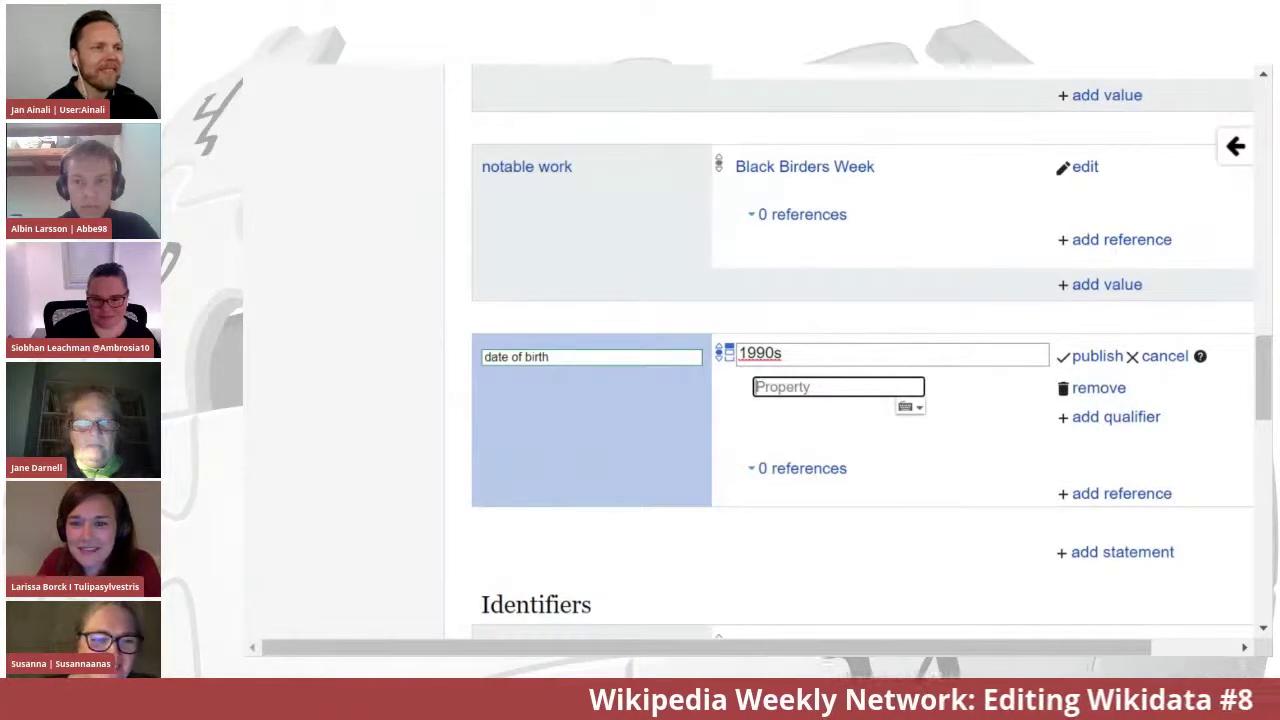
{"action": "type", "text": "sourci"}
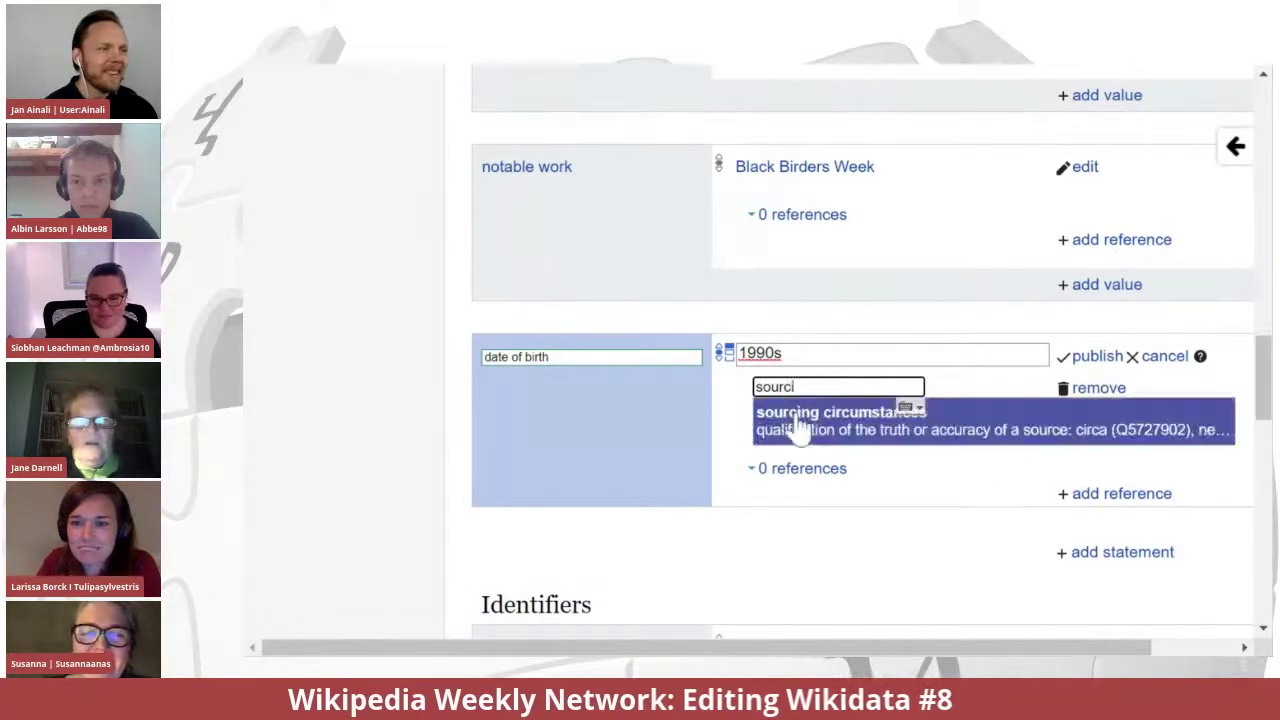
{"action": "left_click", "coordinate": [803, 426]}
{"action": "type", "text": "circa"}
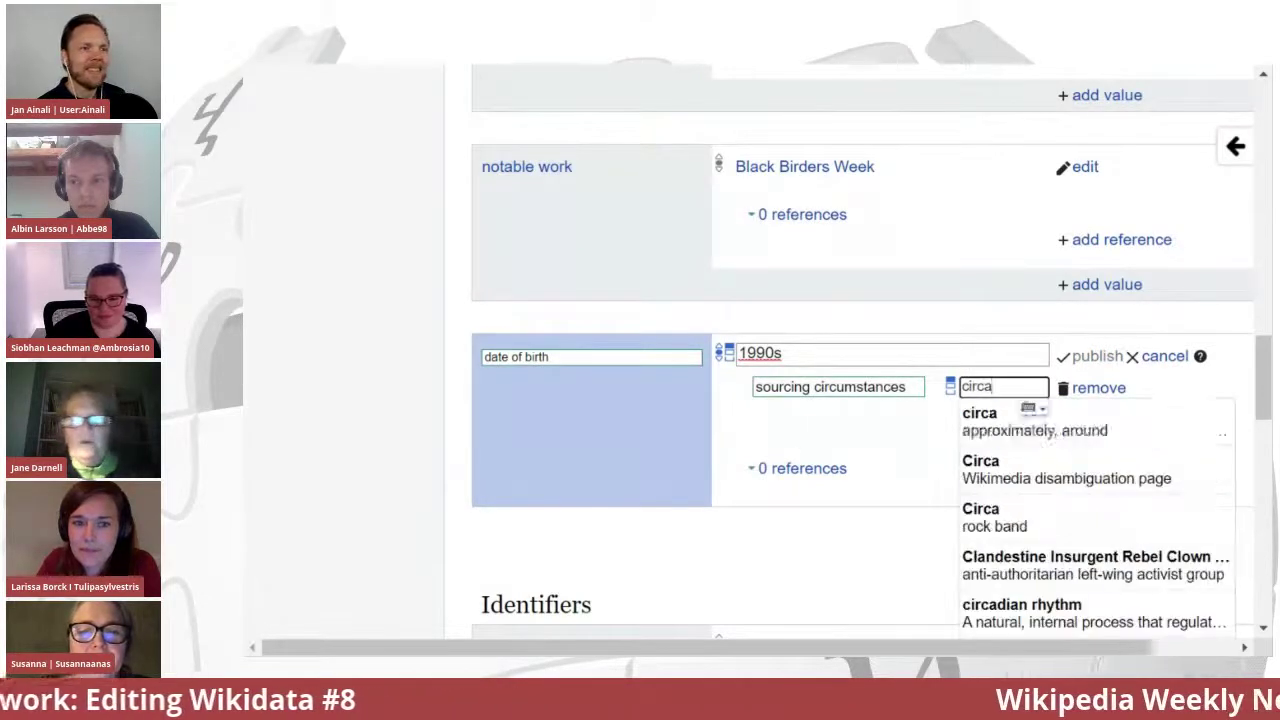
{"action": "left_click", "coordinate": [988, 416]}
{"action": "left_click", "coordinate": [1089, 360]}
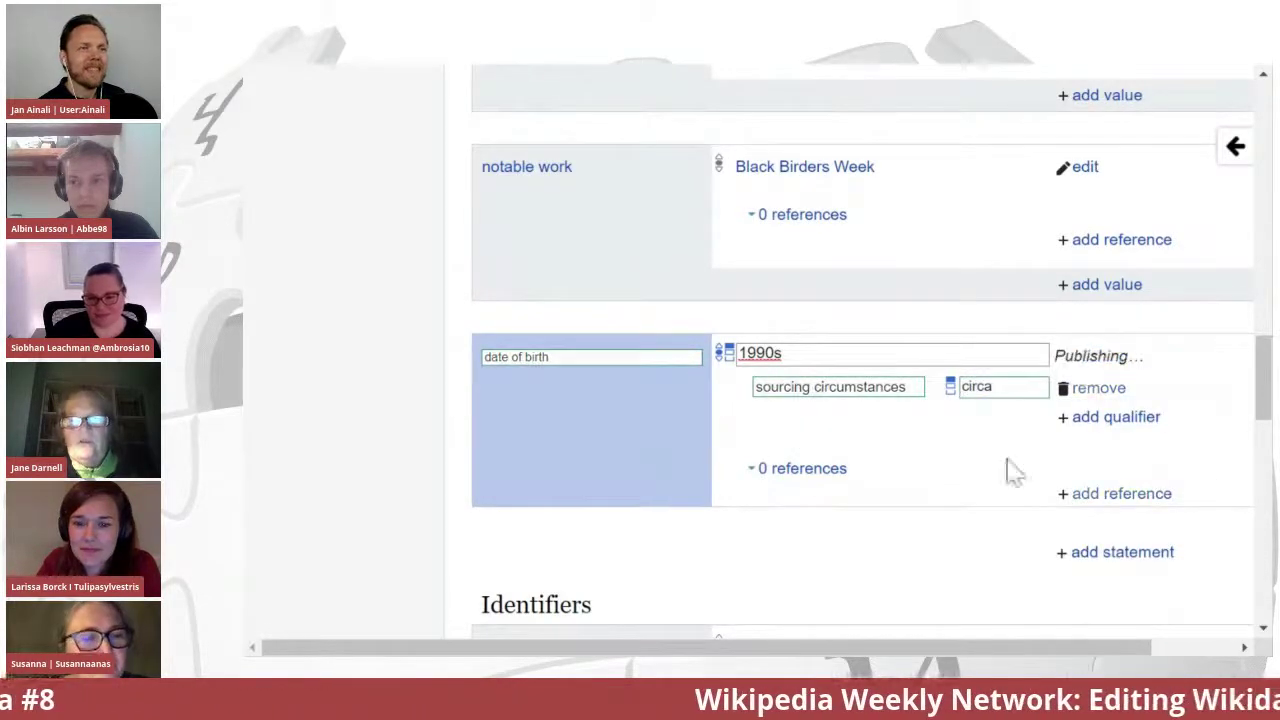